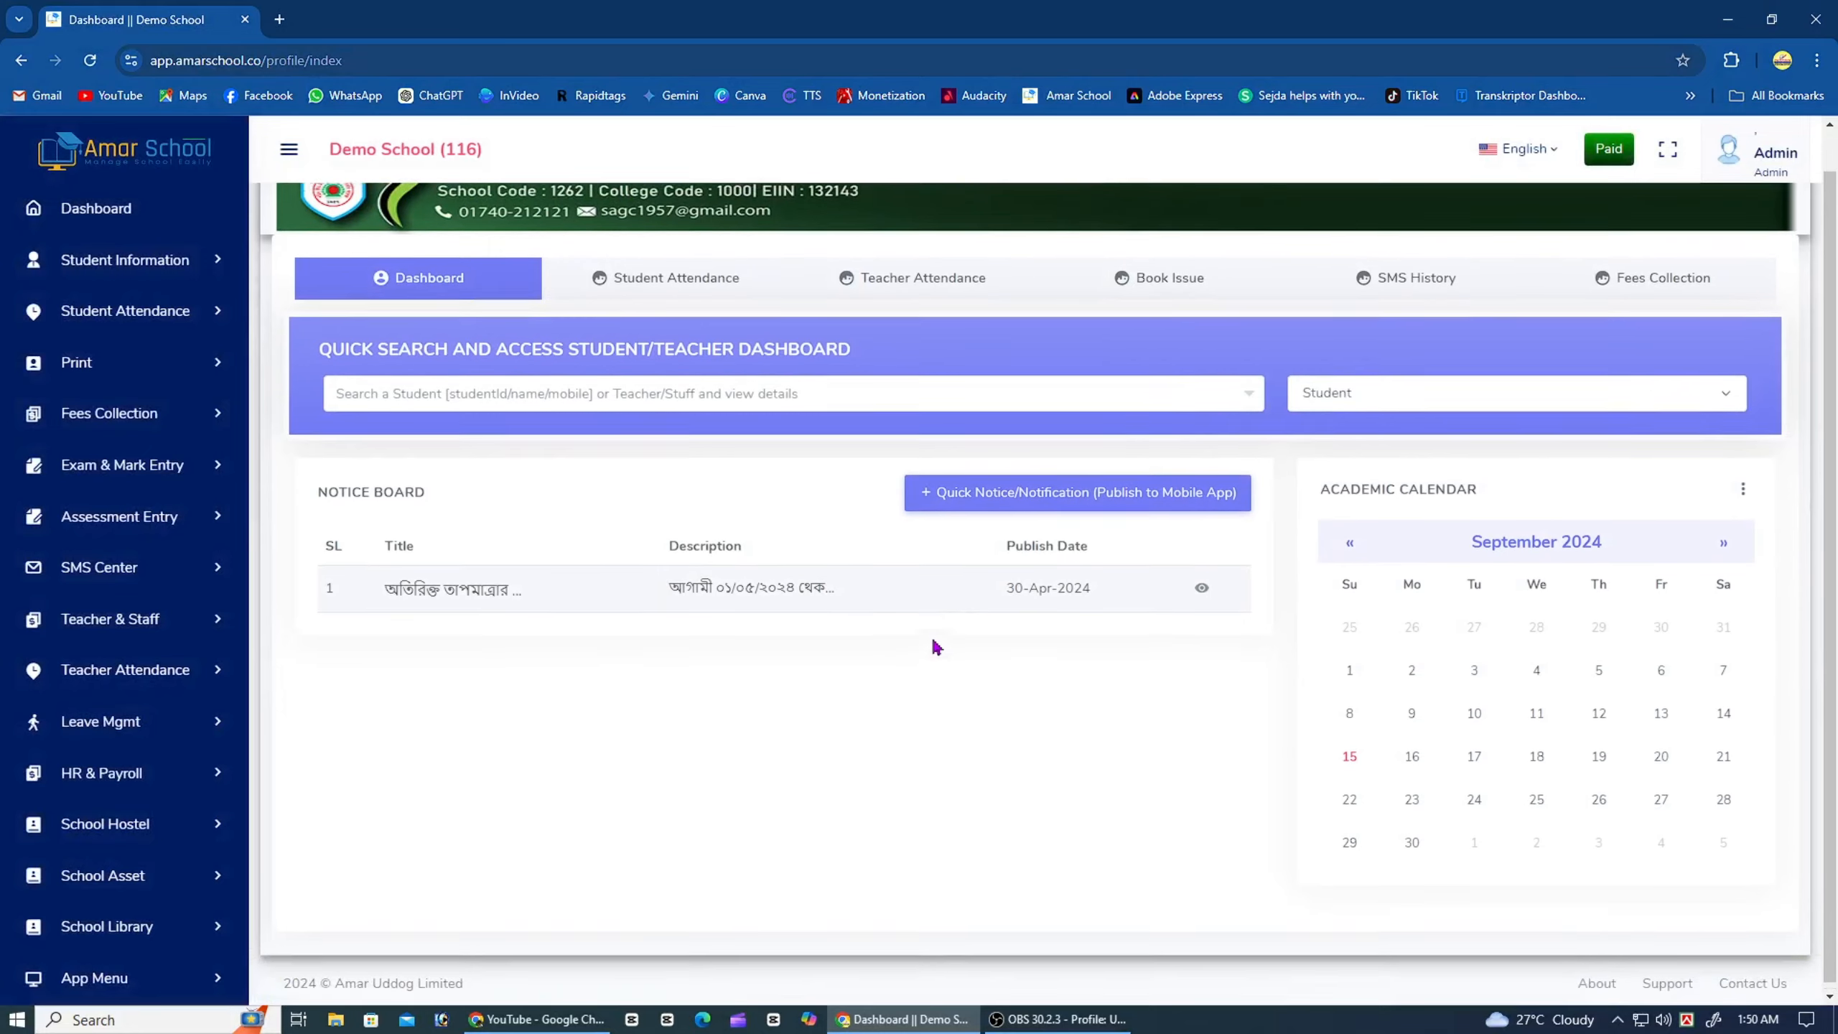
- Look over the dashboard and review today's student attendance and attendance-by-gender charts in the Student Attendance overview
scroll(926, 622, "up", 1)
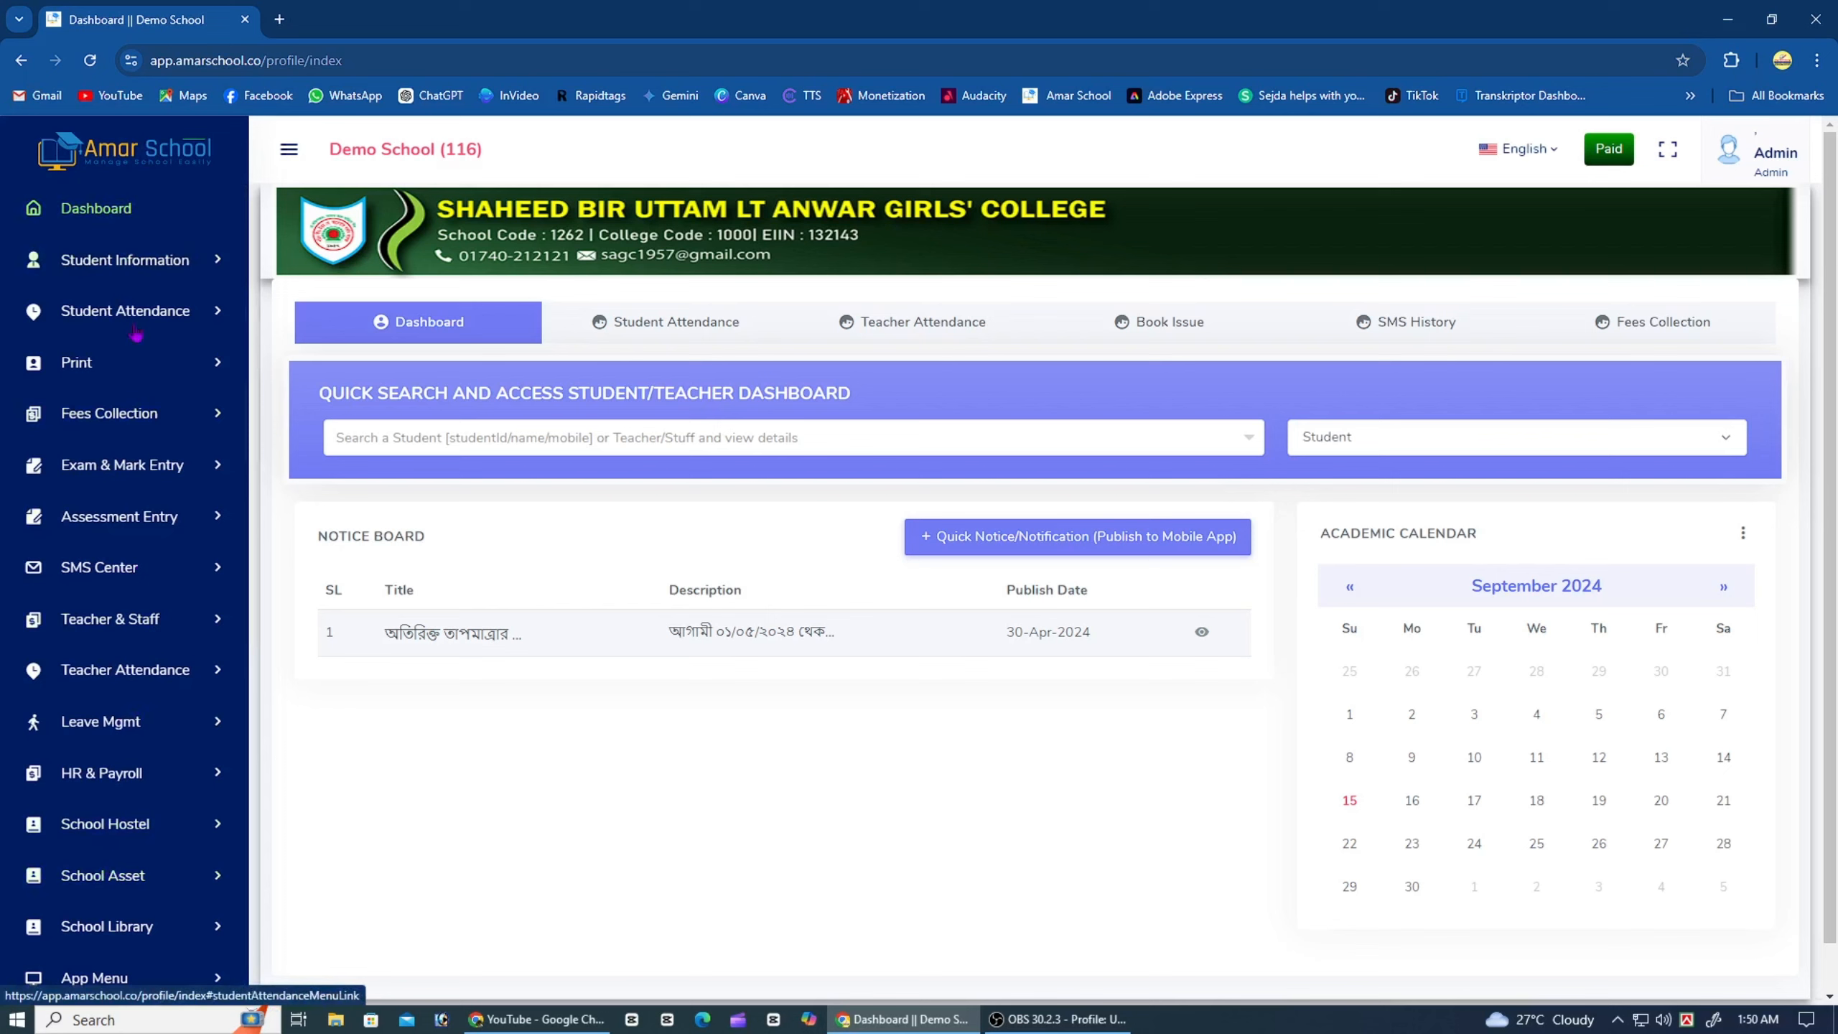
scroll(137, 764, "down", 5)
scroll(140, 755, "up", 5)
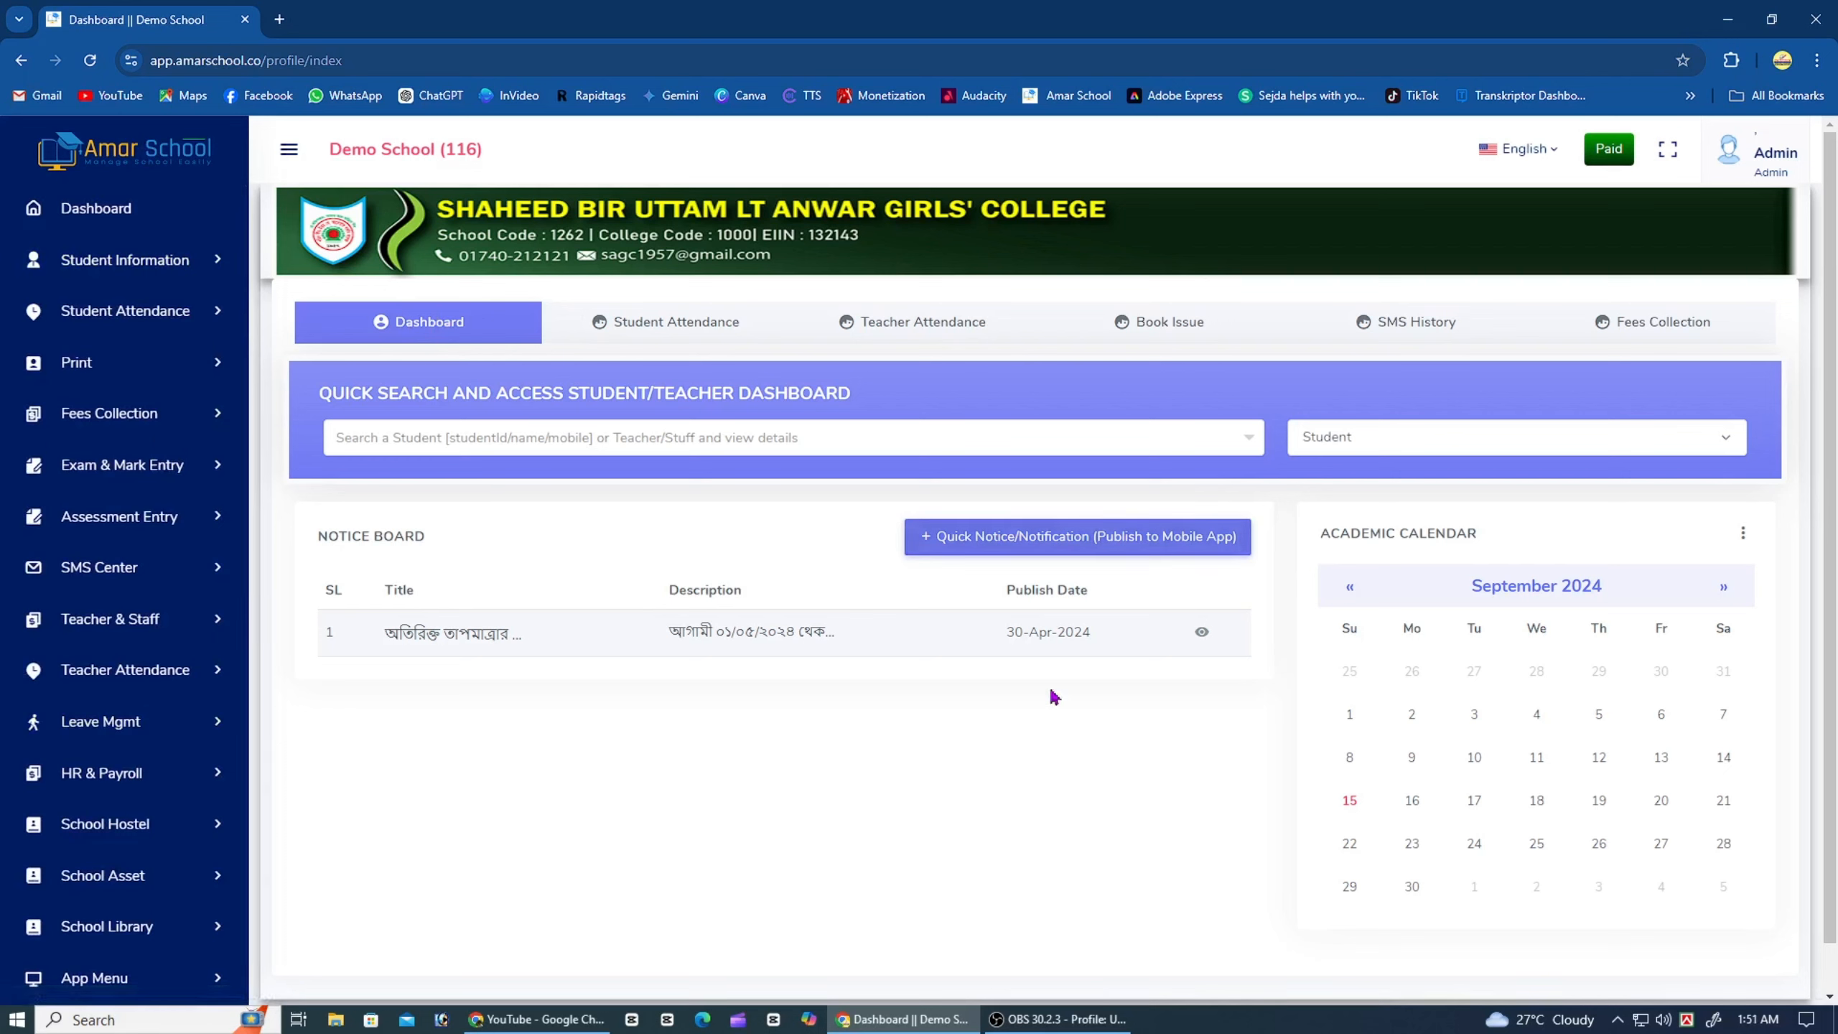
left_click(669, 322)
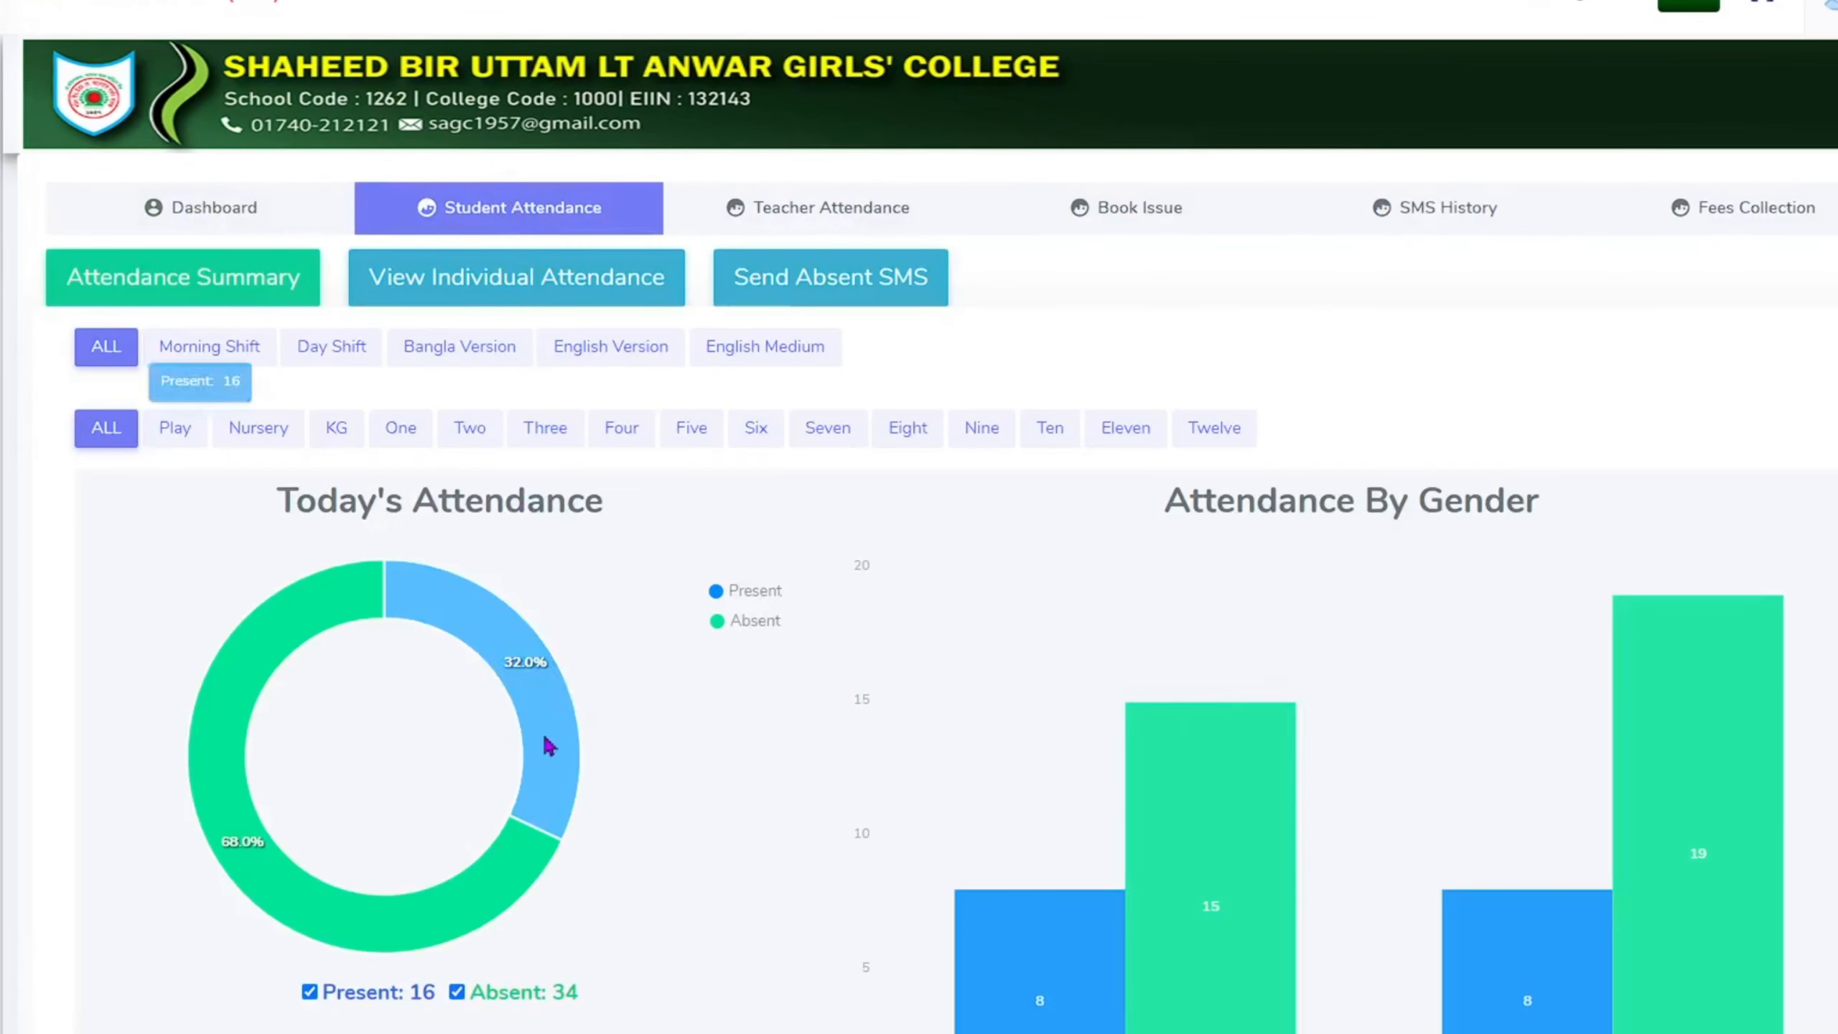
scroll(1545, 767, "down", 4)
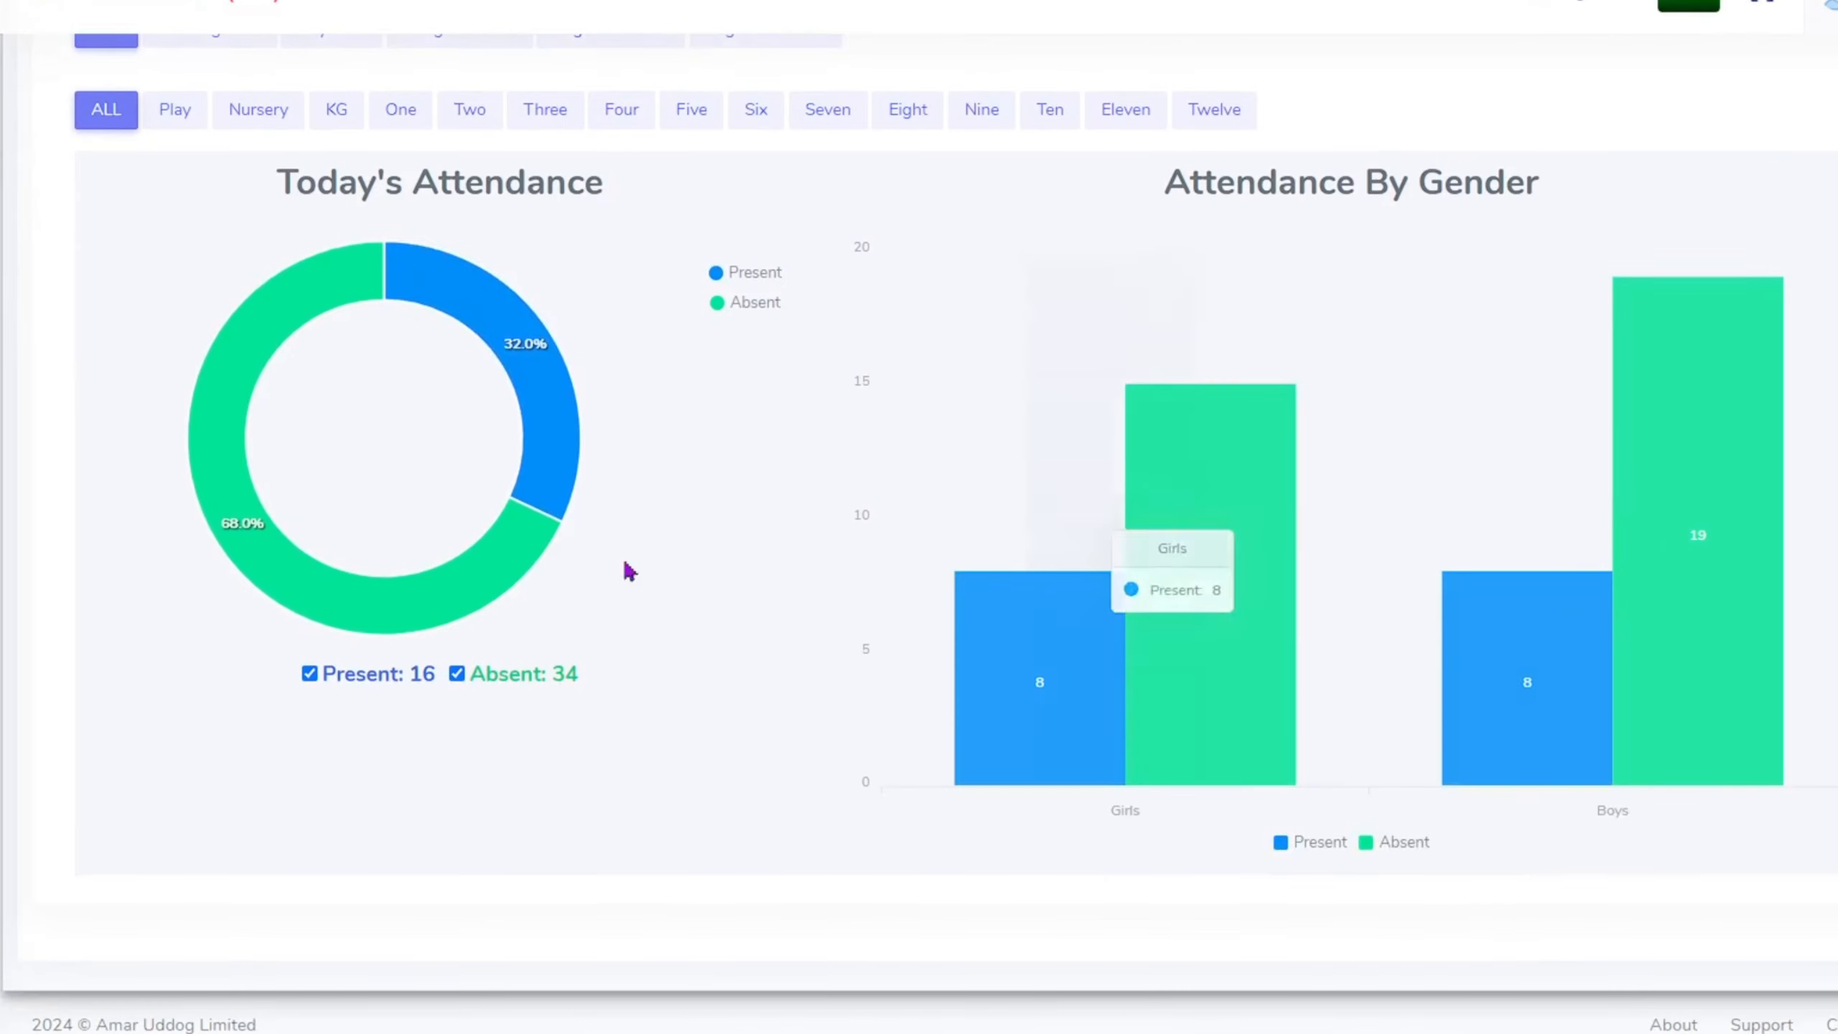
scroll(753, 433, "up", 4)
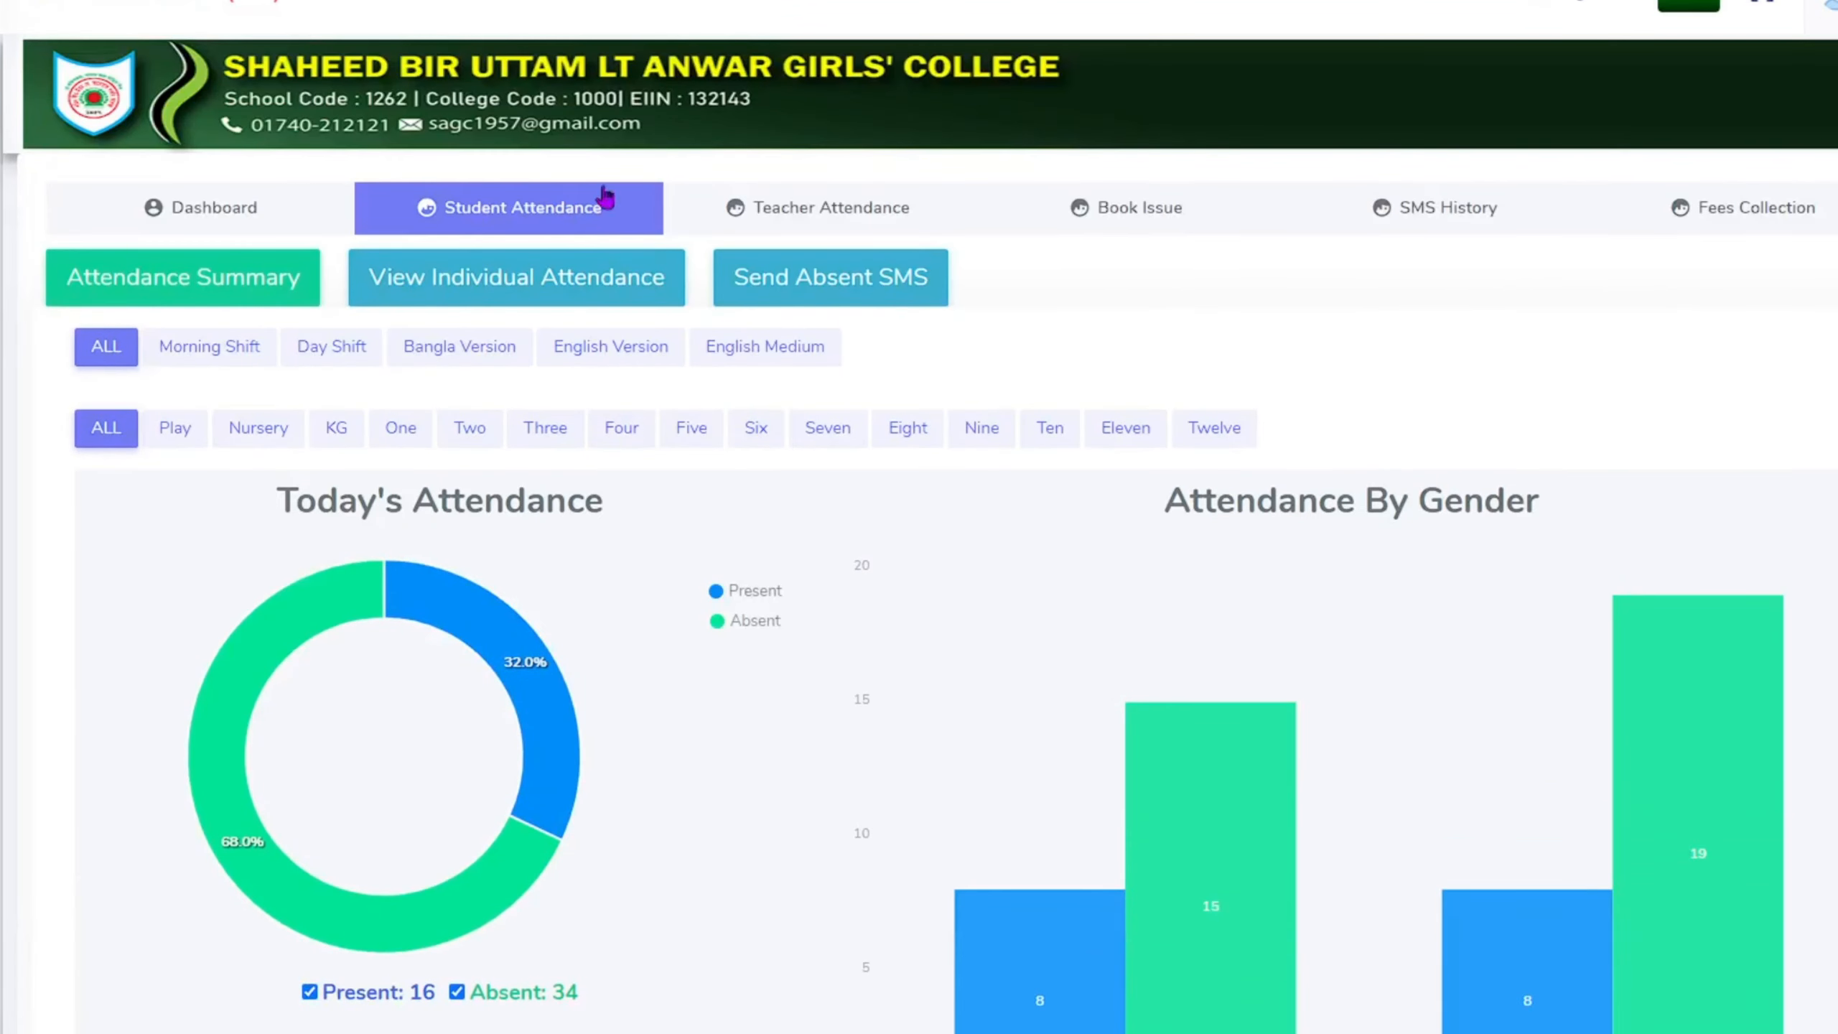
- Browse the remaining dashboard overviews for Teacher Attendance, Book Issue, SMS History and Fees Collection
left_click(768, 213)
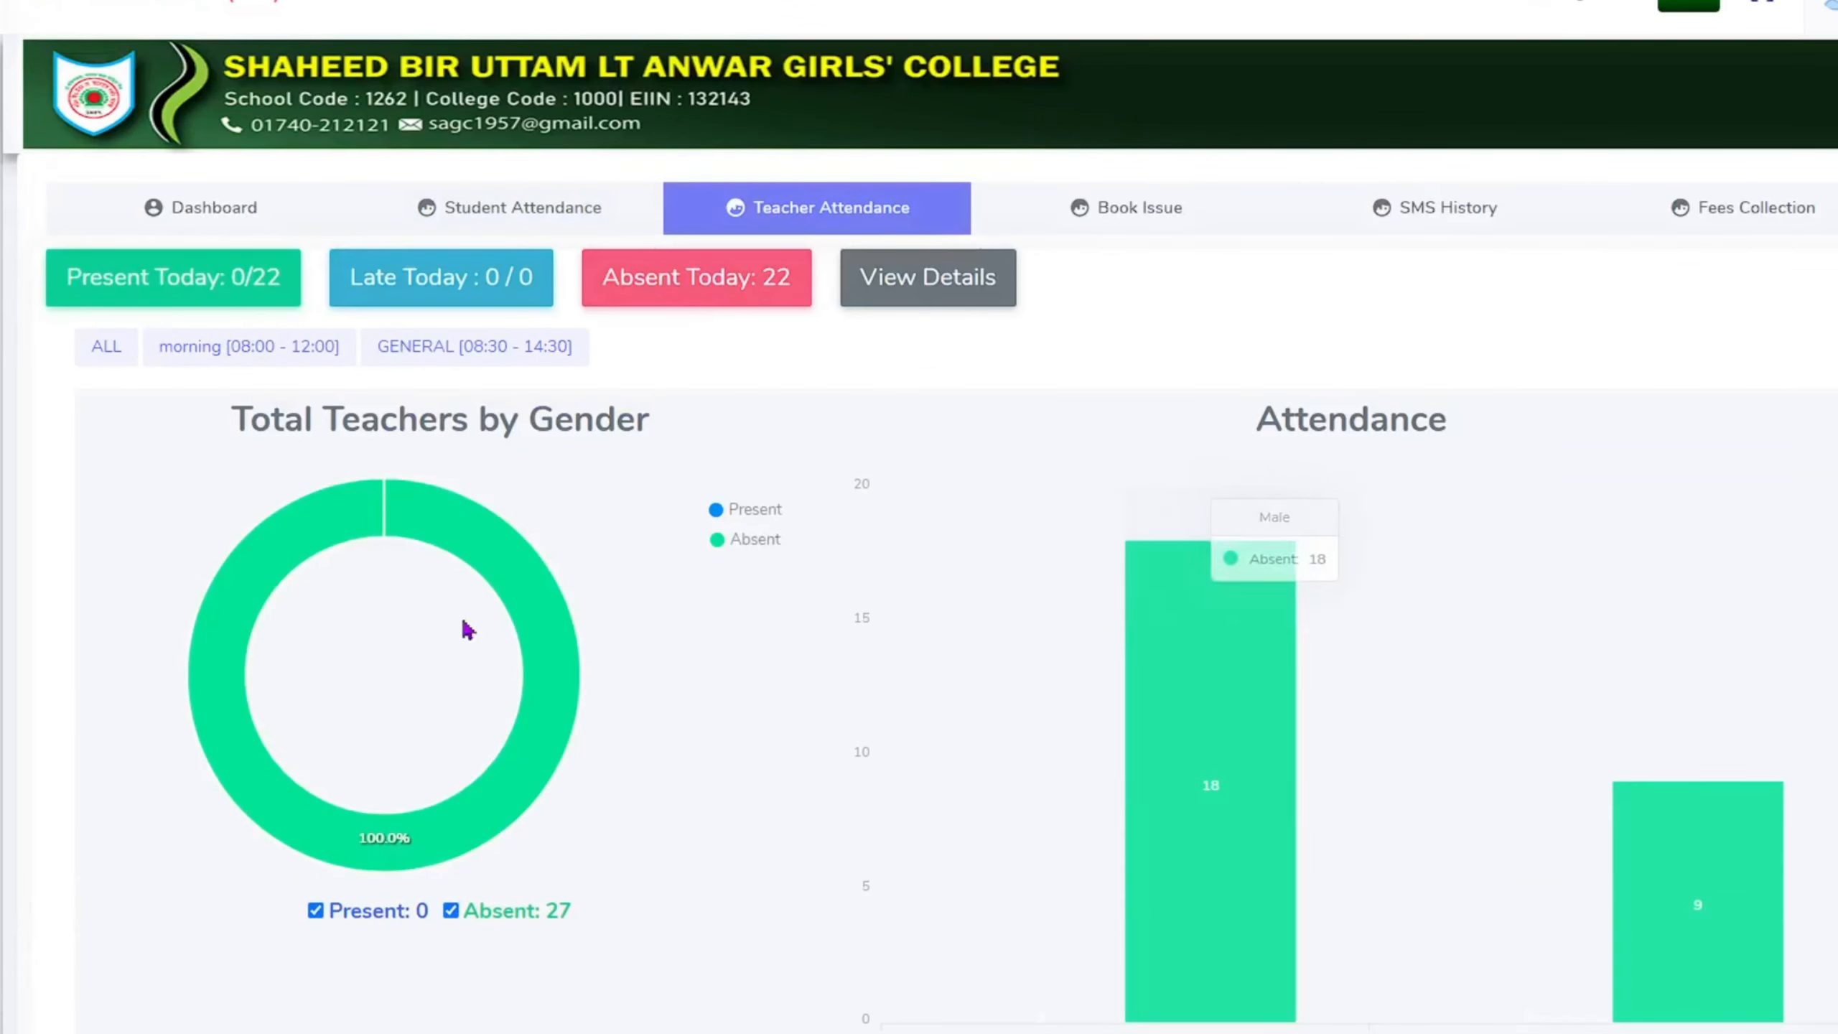
left_click(1155, 217)
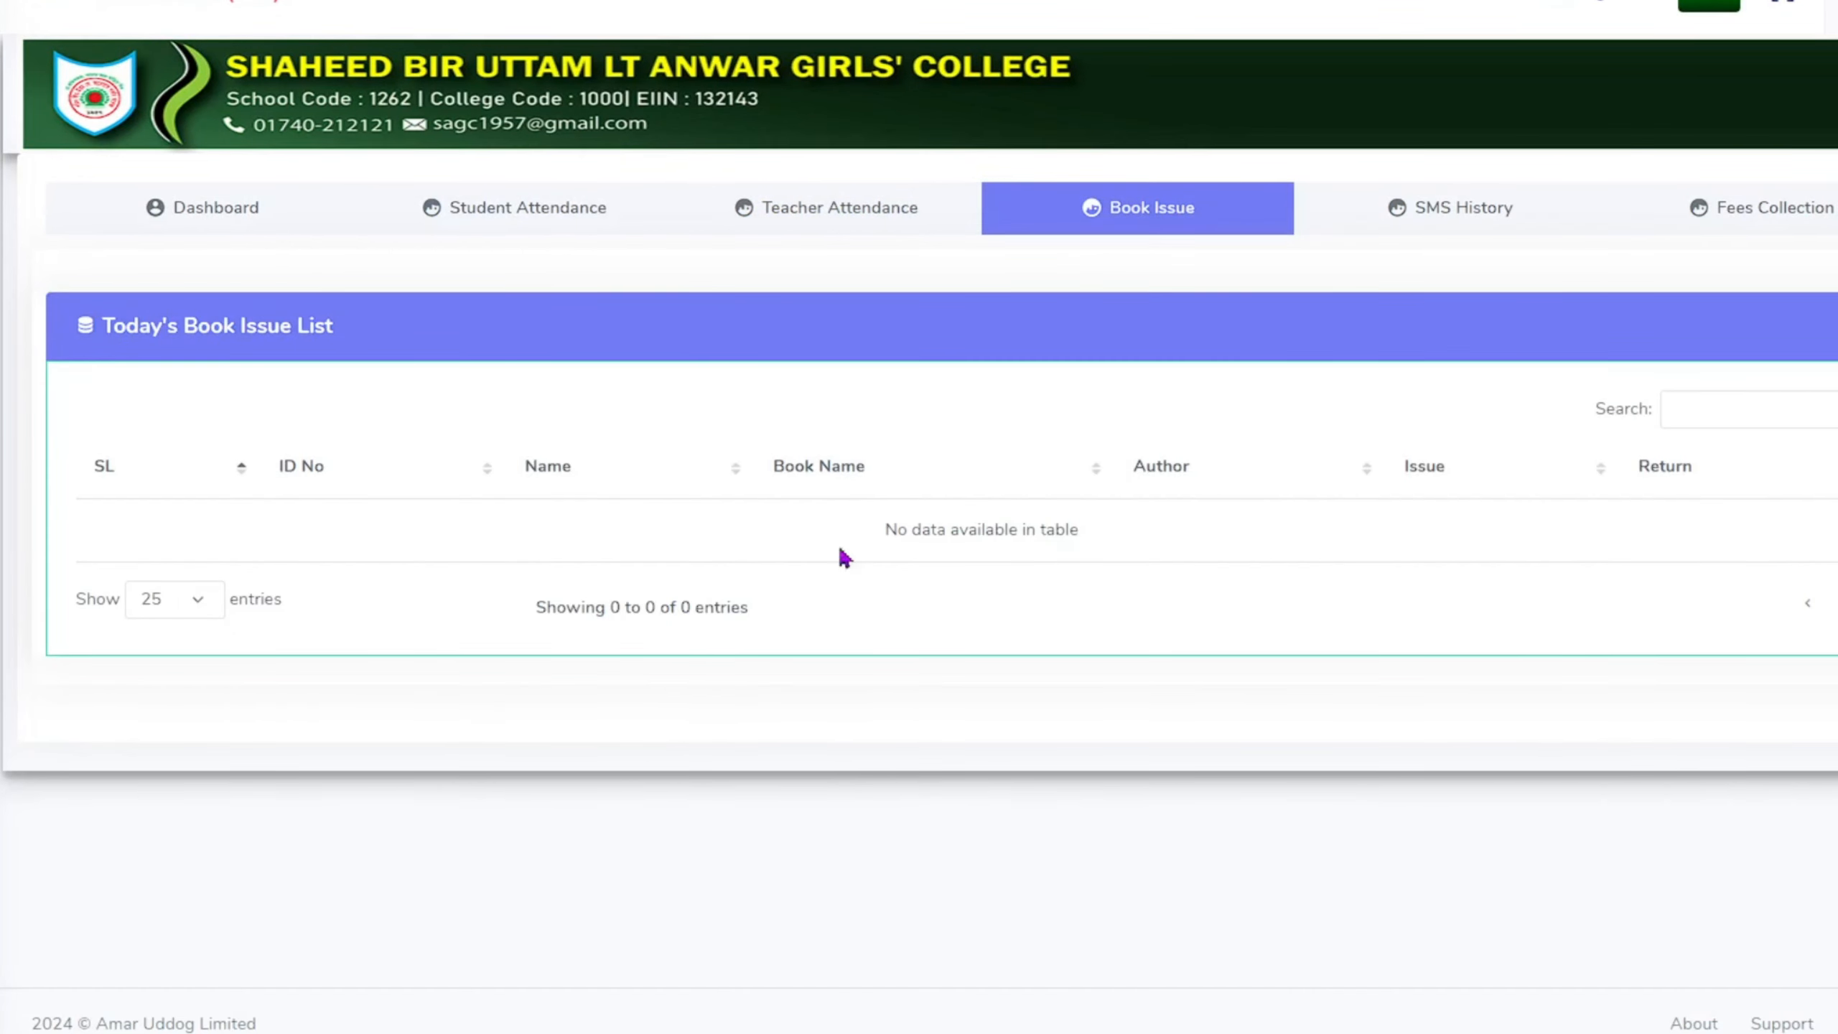
left_click(1442, 226)
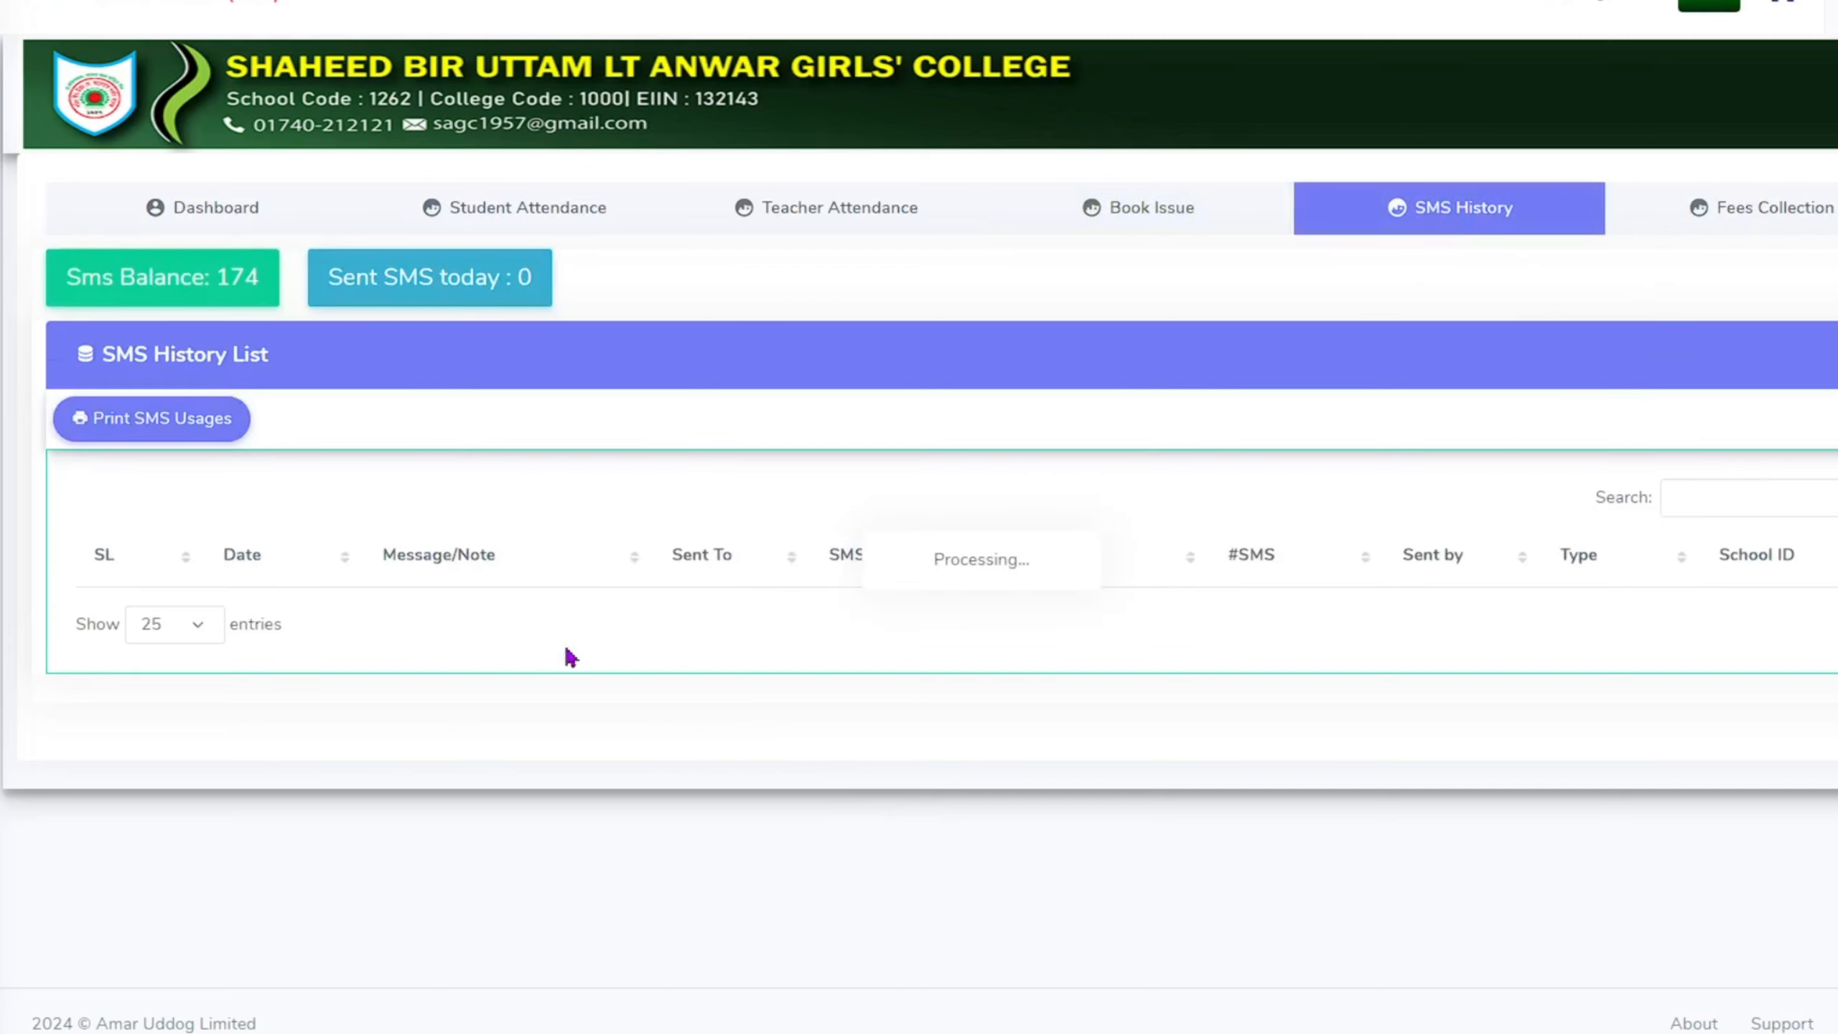
left_click(1761, 221)
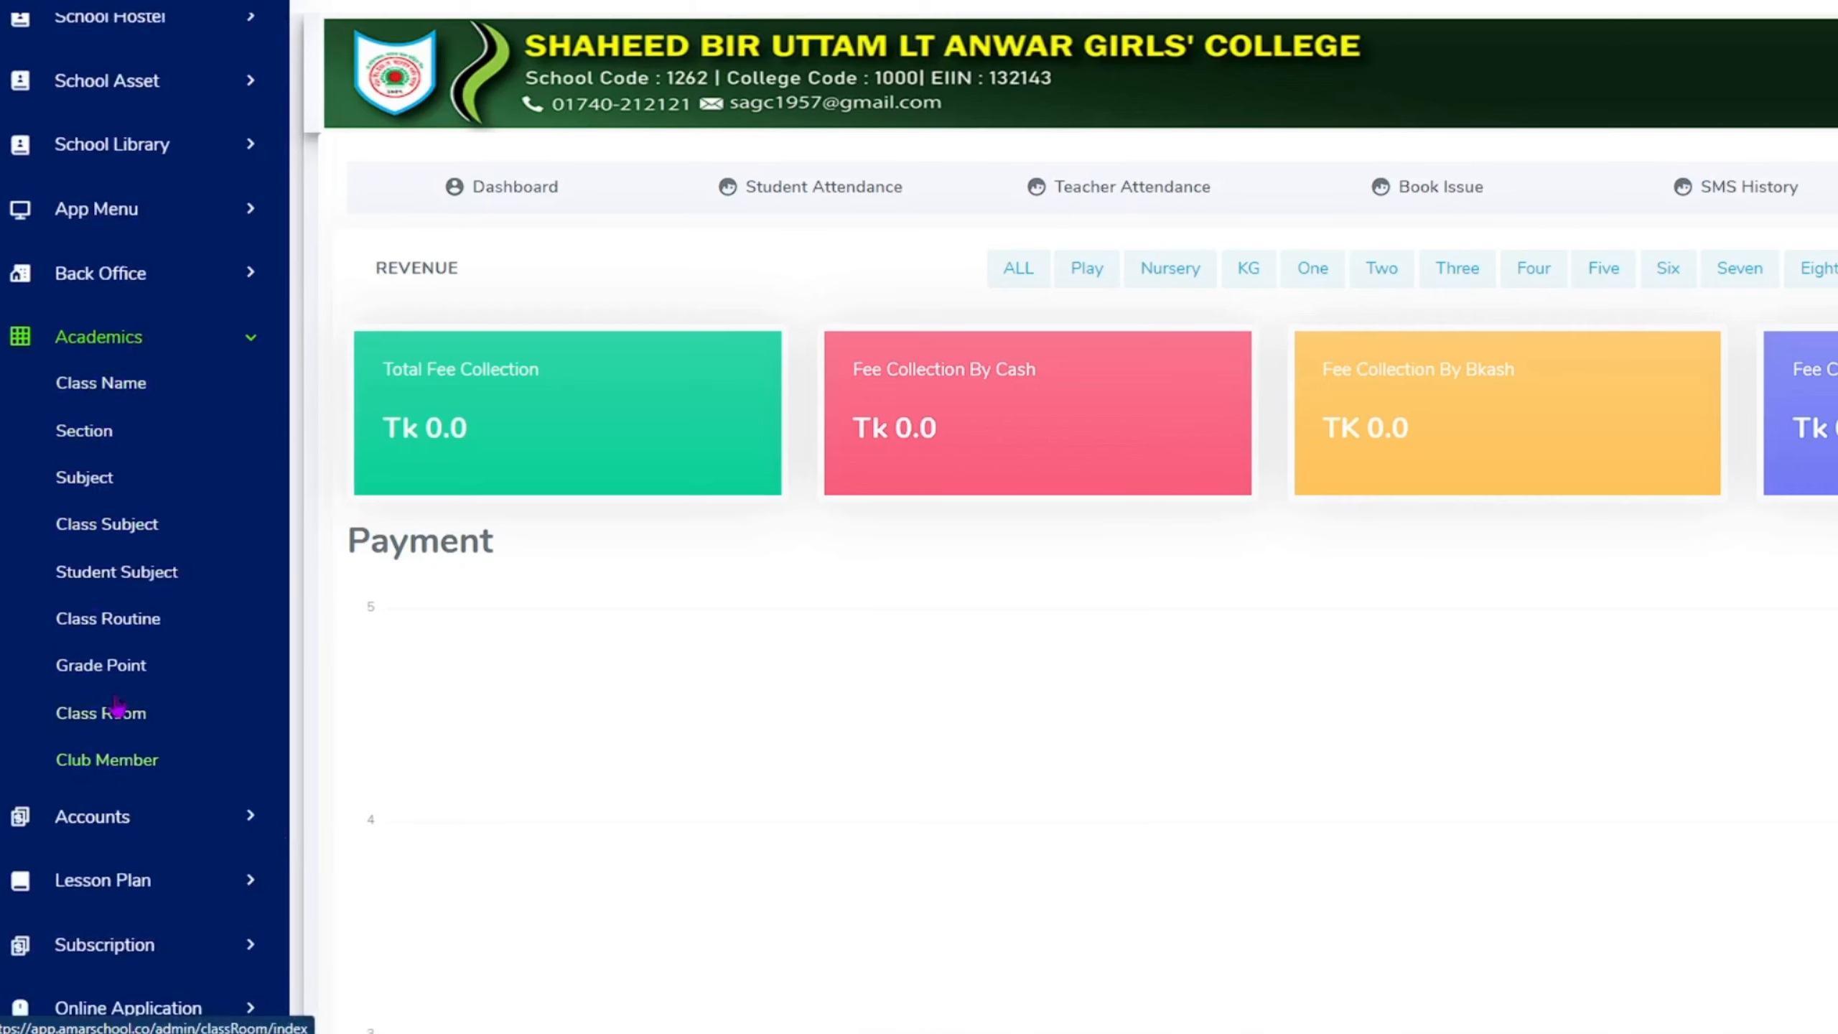
- Open the Class Routine page of the Academics section and look through the existing routine entries
left_click(118, 622)
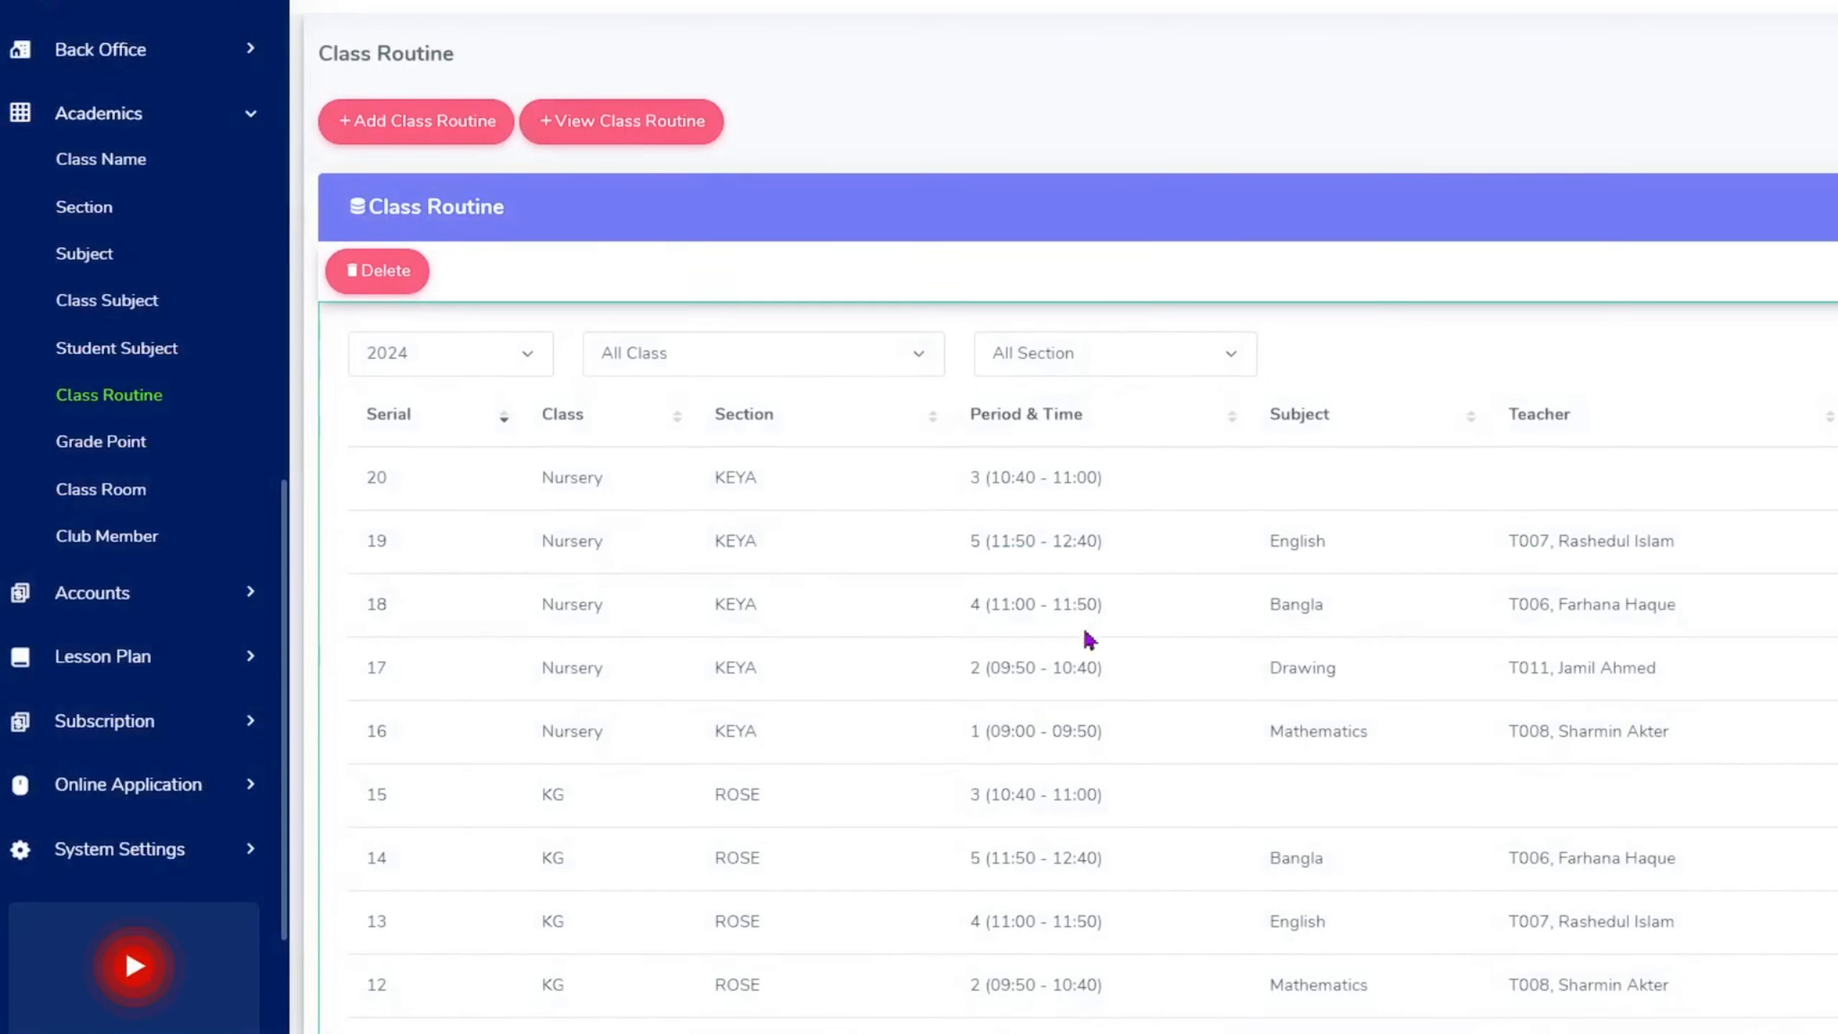
scroll(1087, 637, "down", 10)
scroll(1091, 659, "up", 4)
scroll(1092, 659, "up", 5)
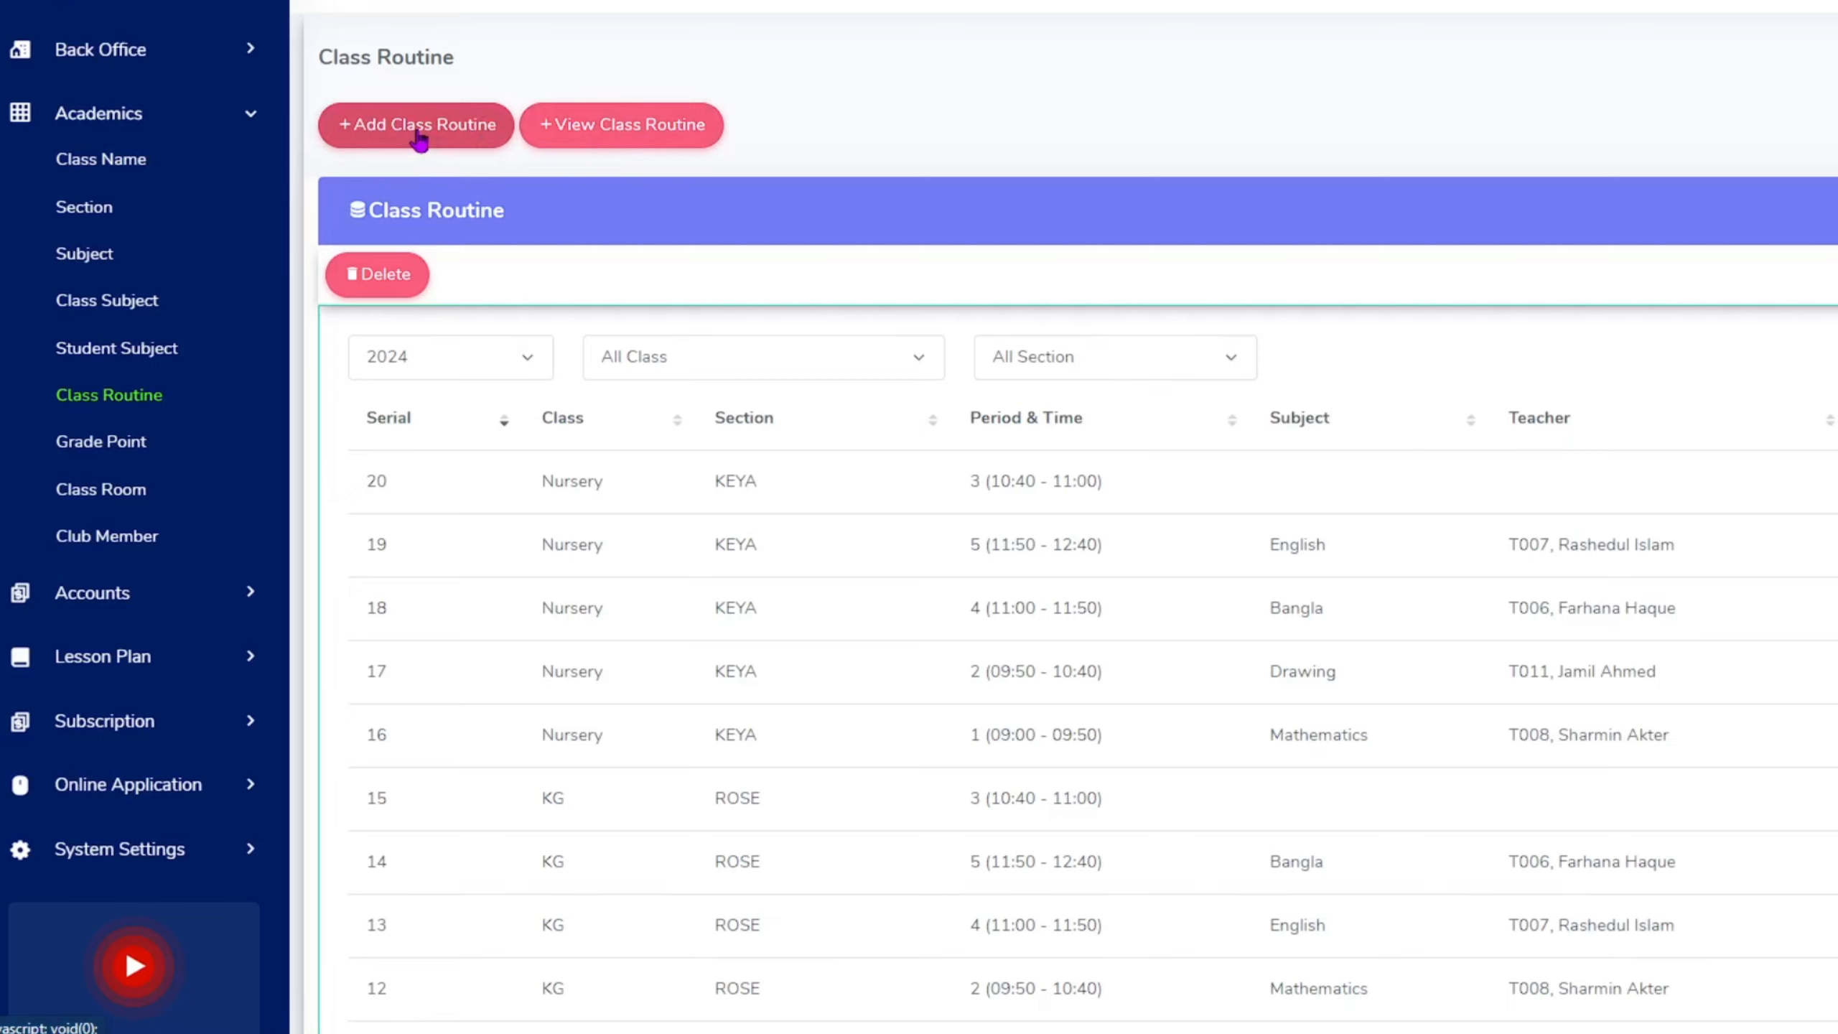
- View the 2024 class routine for class Two, section ORCHID - MORNING
left_click(626, 130)
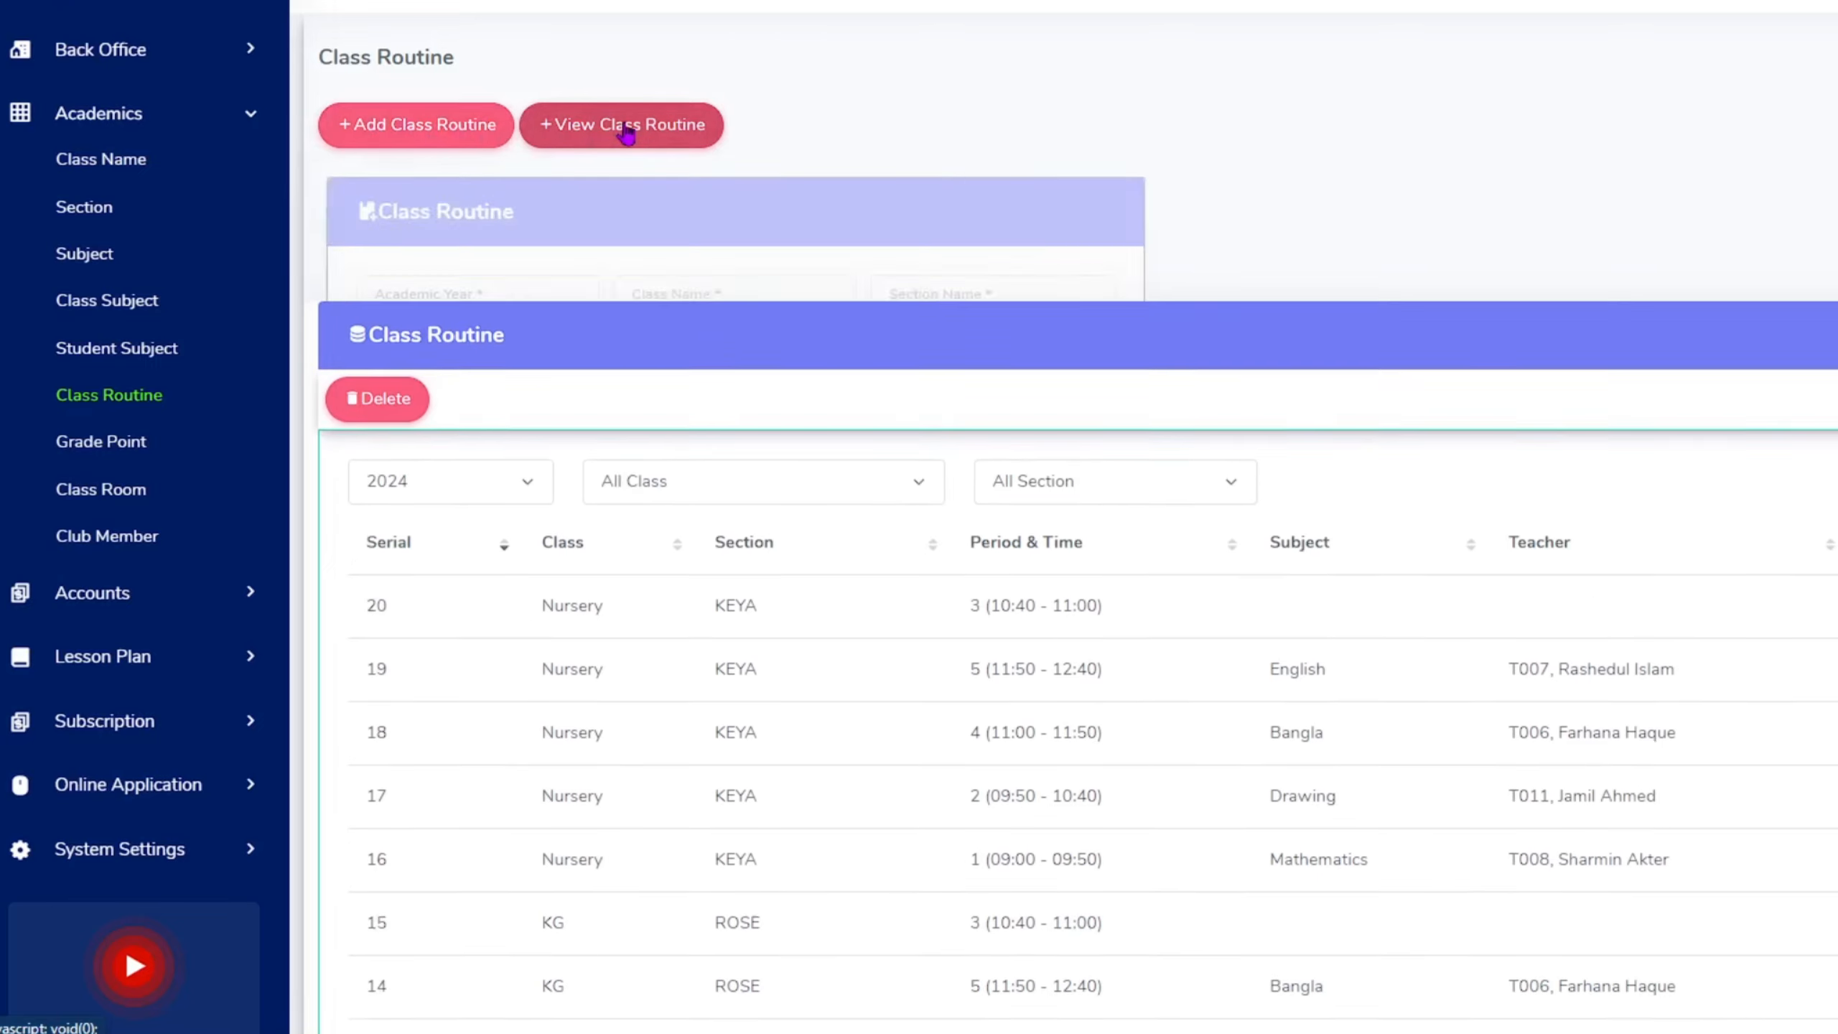
left_click(846, 326)
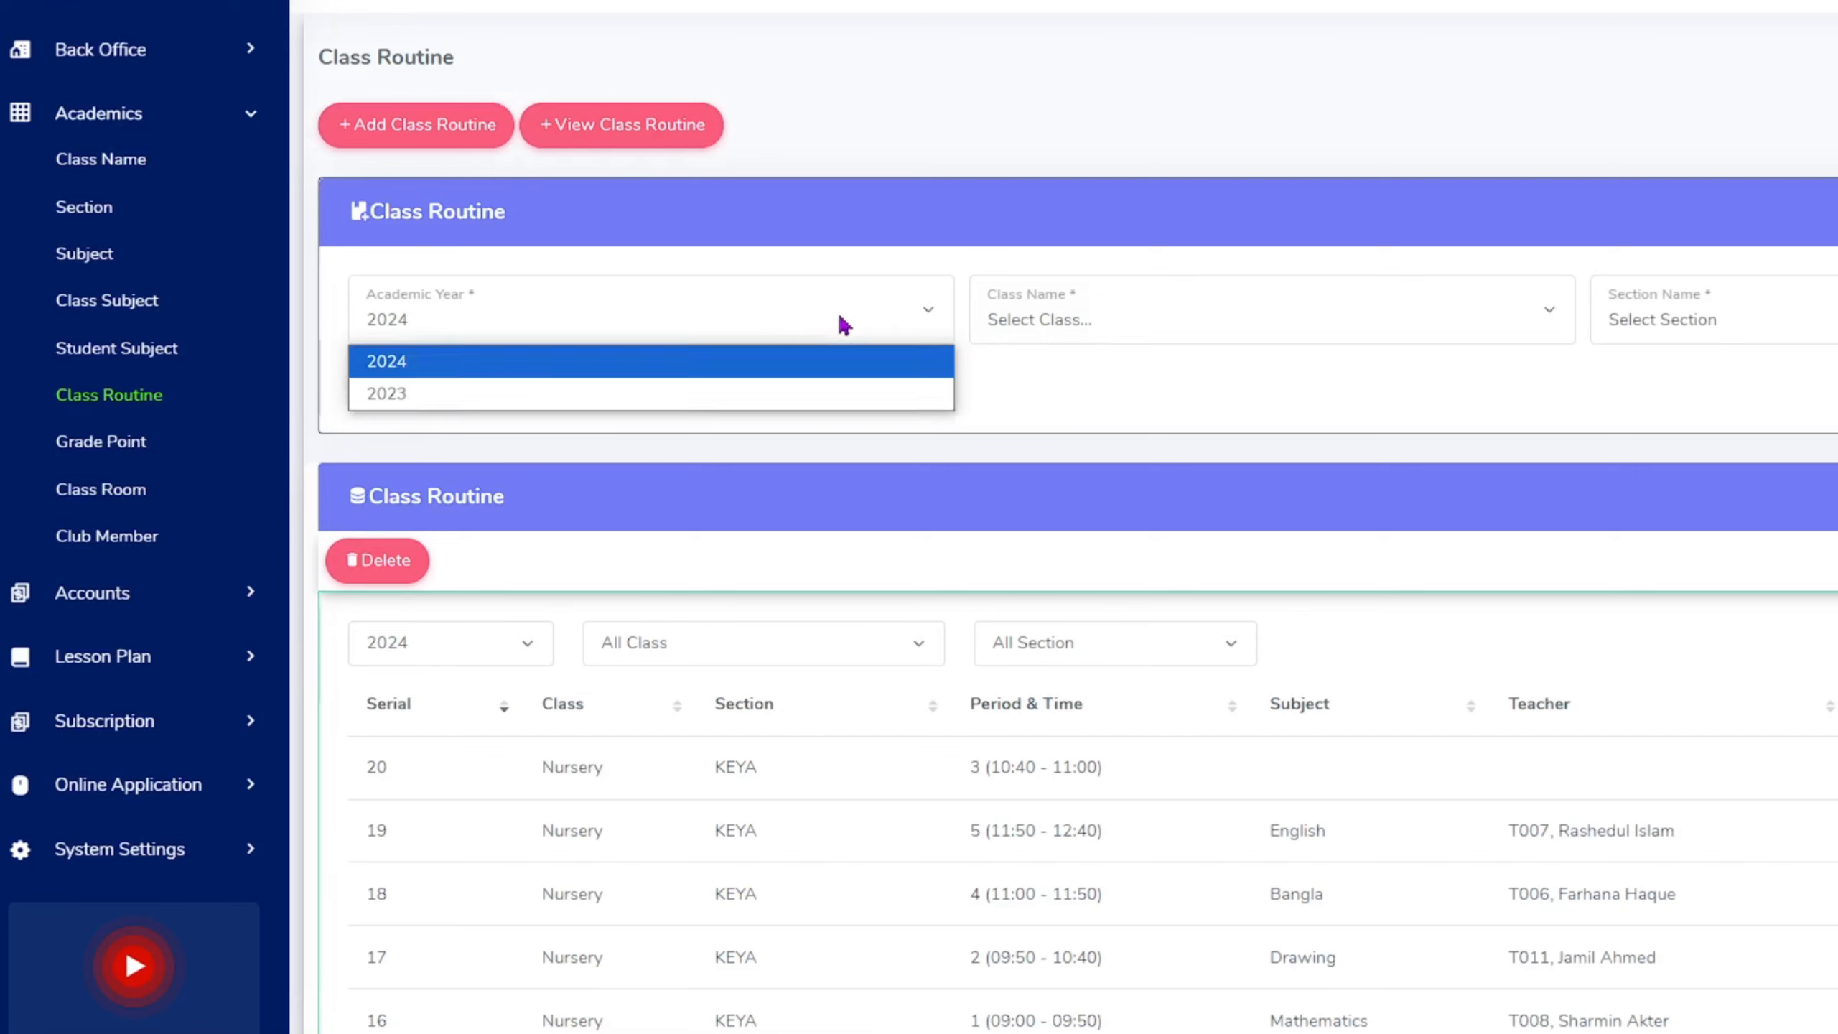
left_click(484, 361)
left_click(1092, 334)
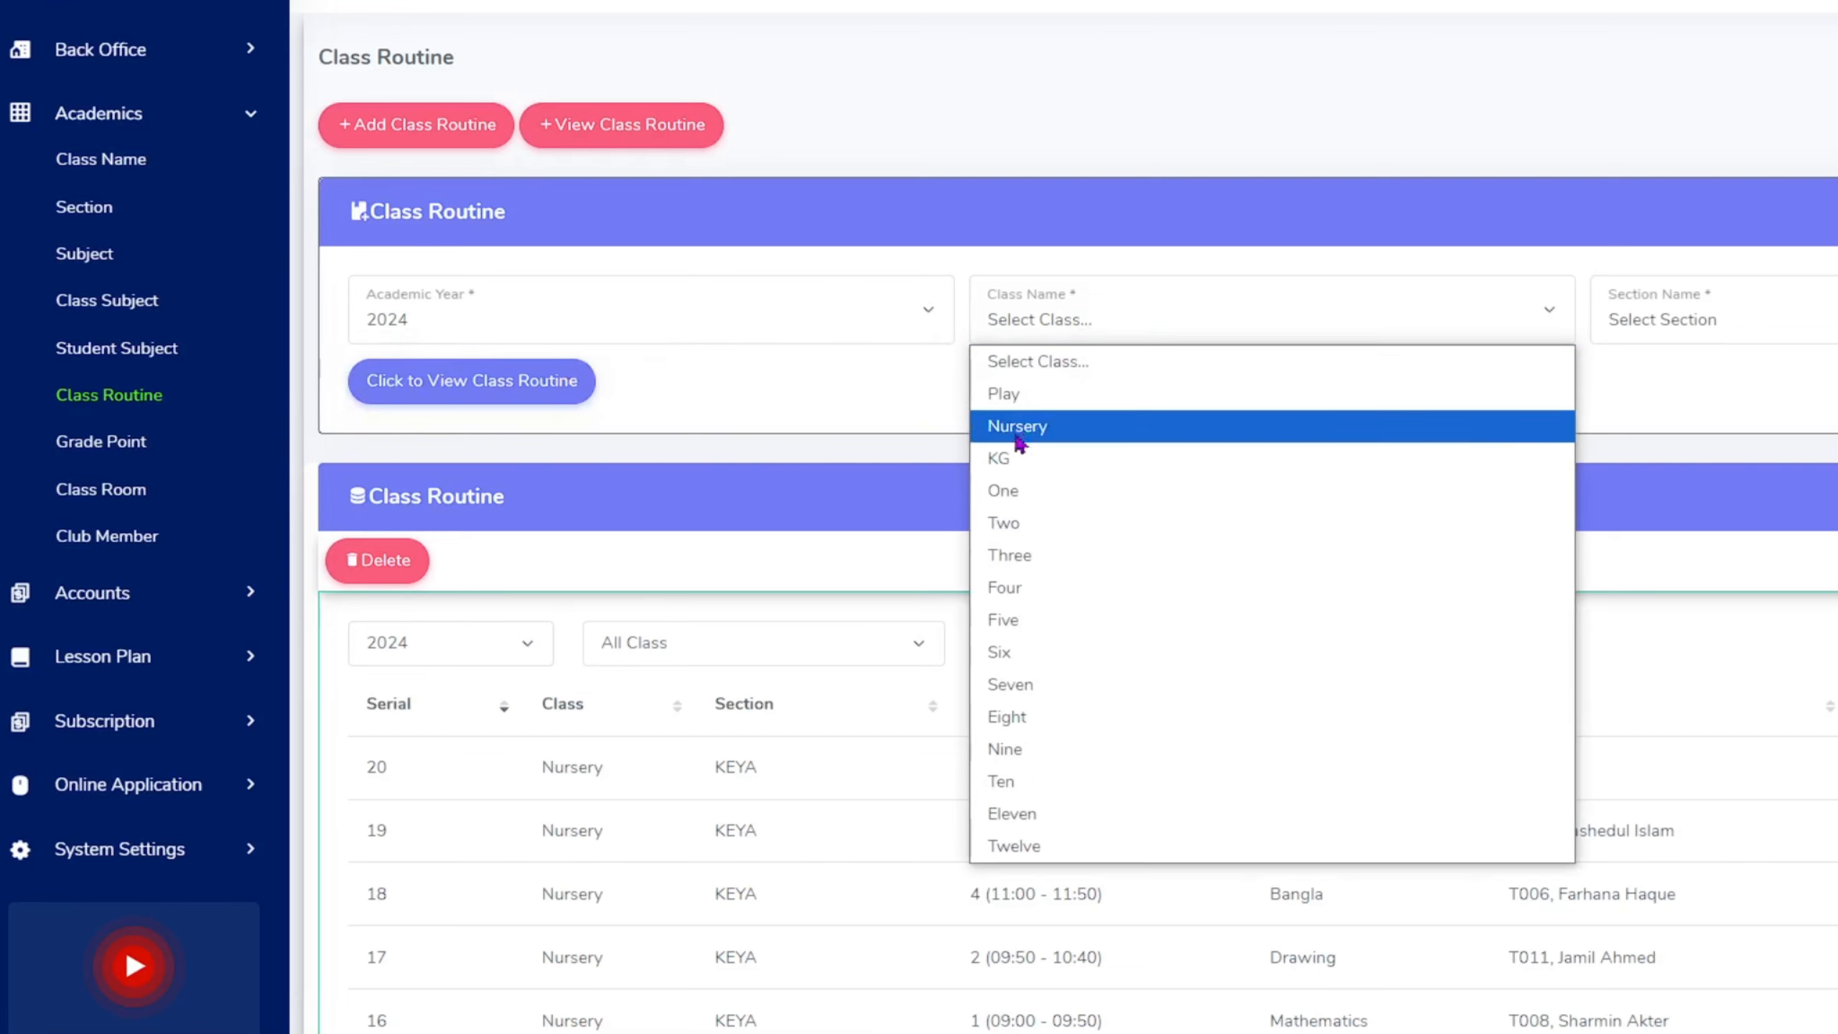
left_click(1009, 523)
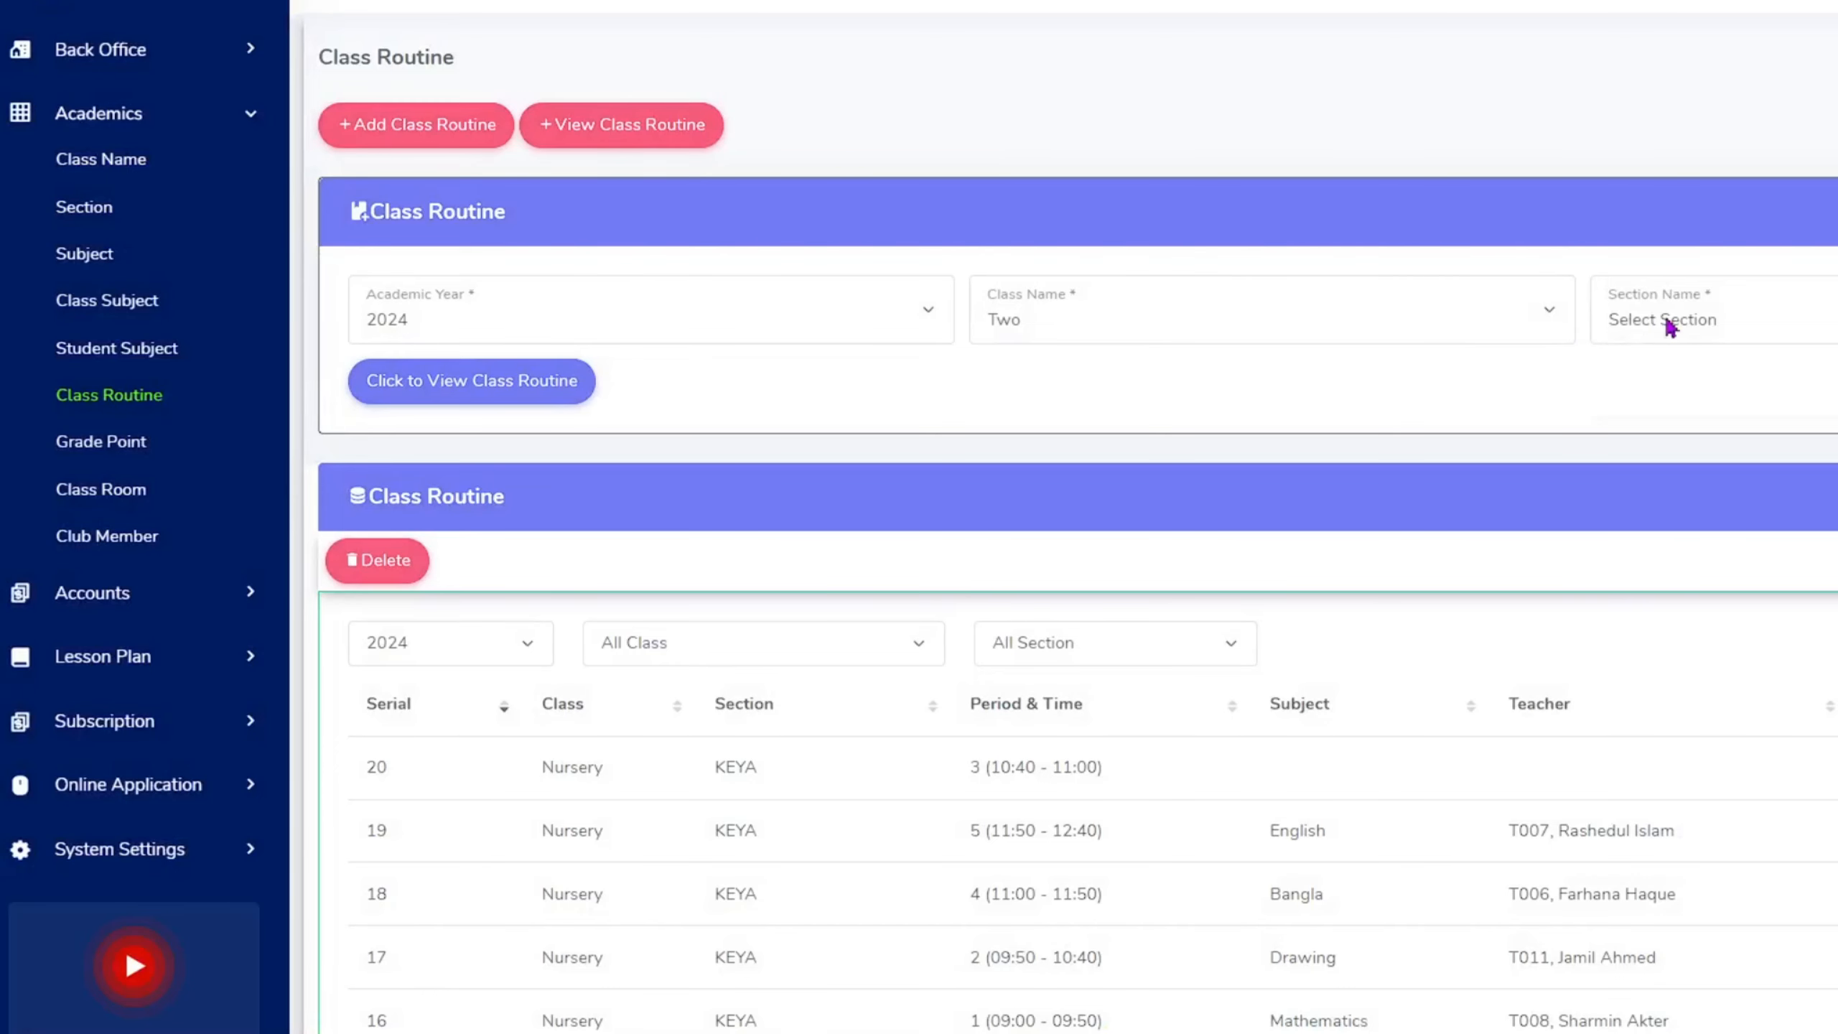
left_click(1673, 320)
left_click(1653, 395)
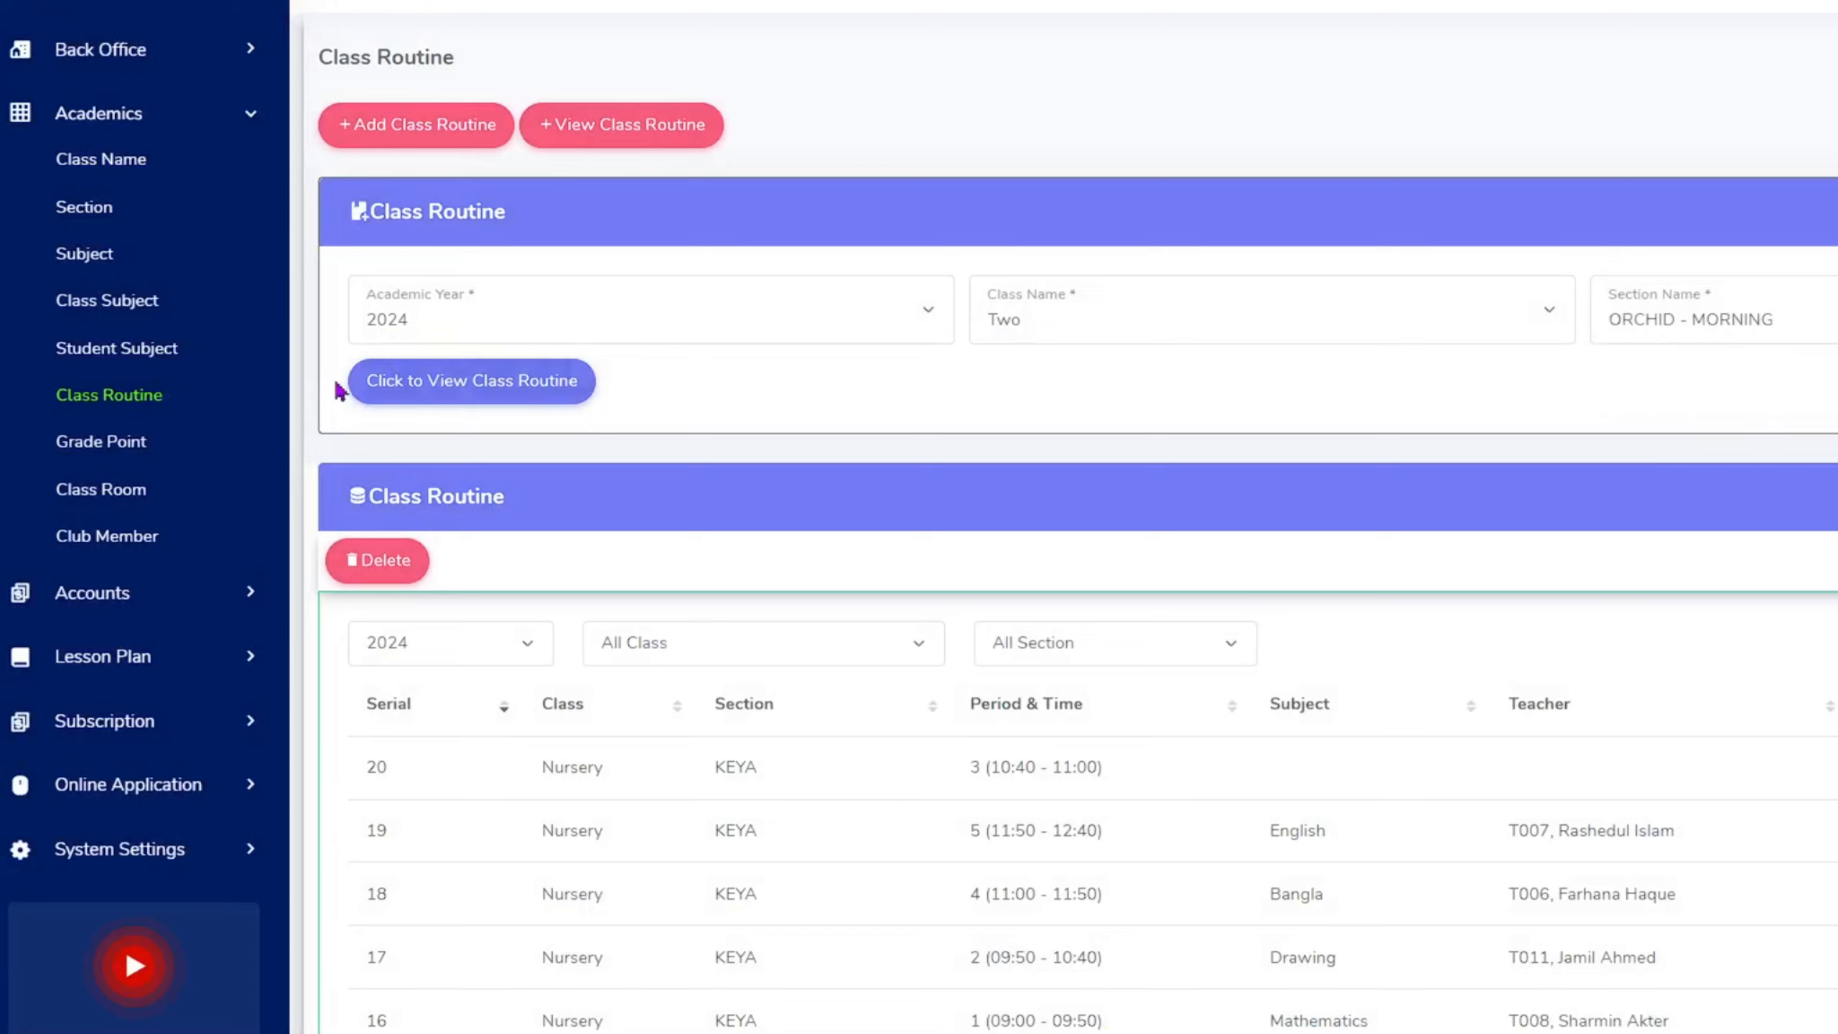
left_click(466, 395)
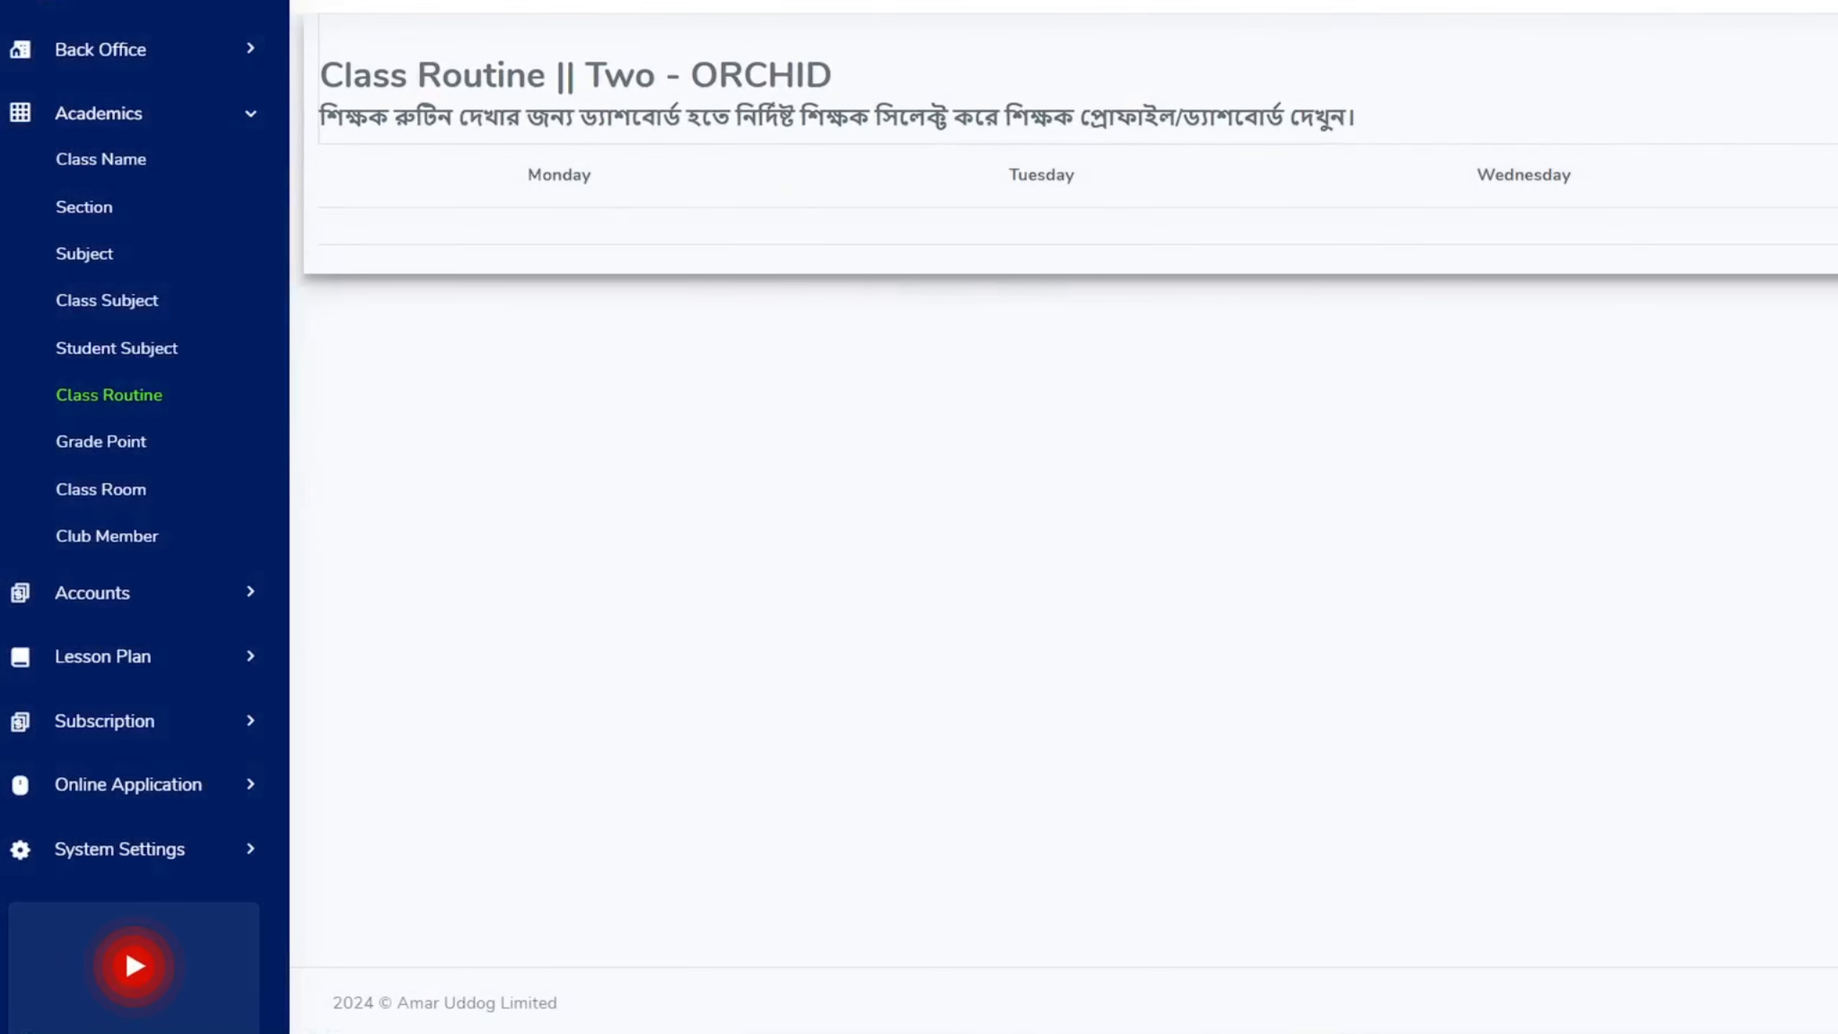
- Return to the routine selection, view the routine for class KG, section ROSE - MORNING, and close it
key("alt+Left")
left_click(1083, 324)
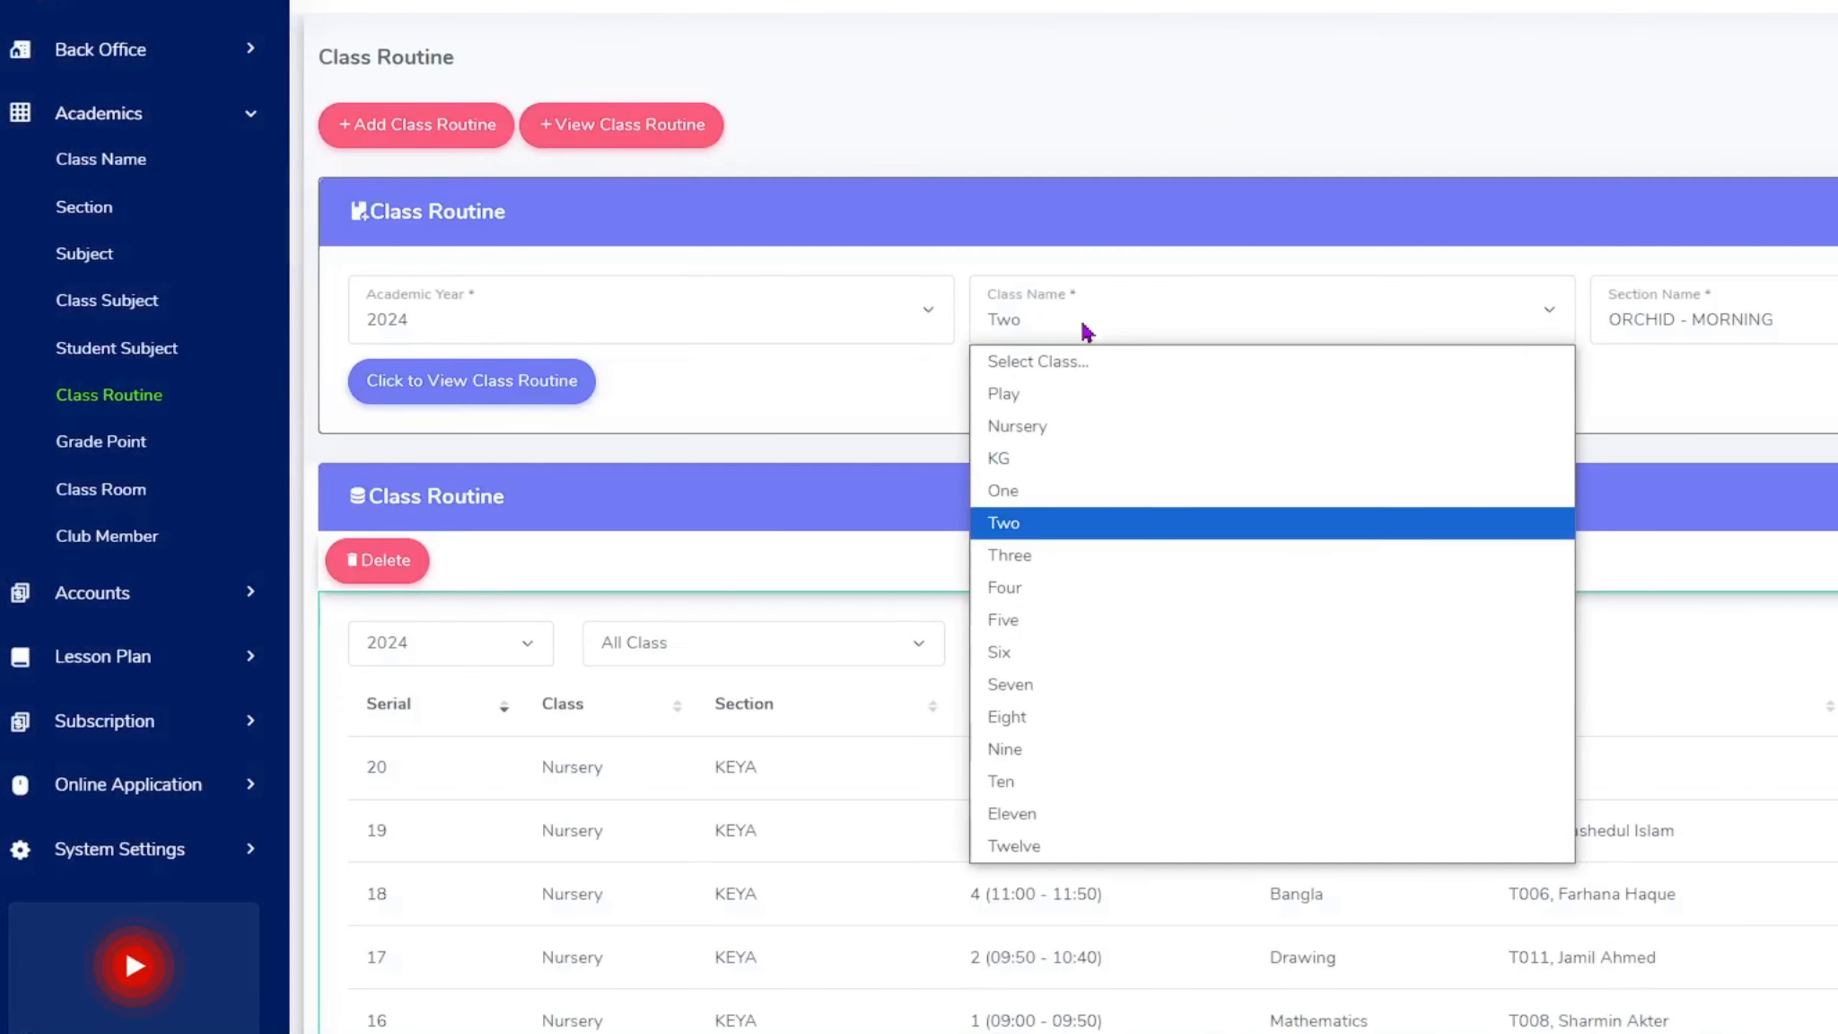
left_click(1041, 472)
left_click(1691, 324)
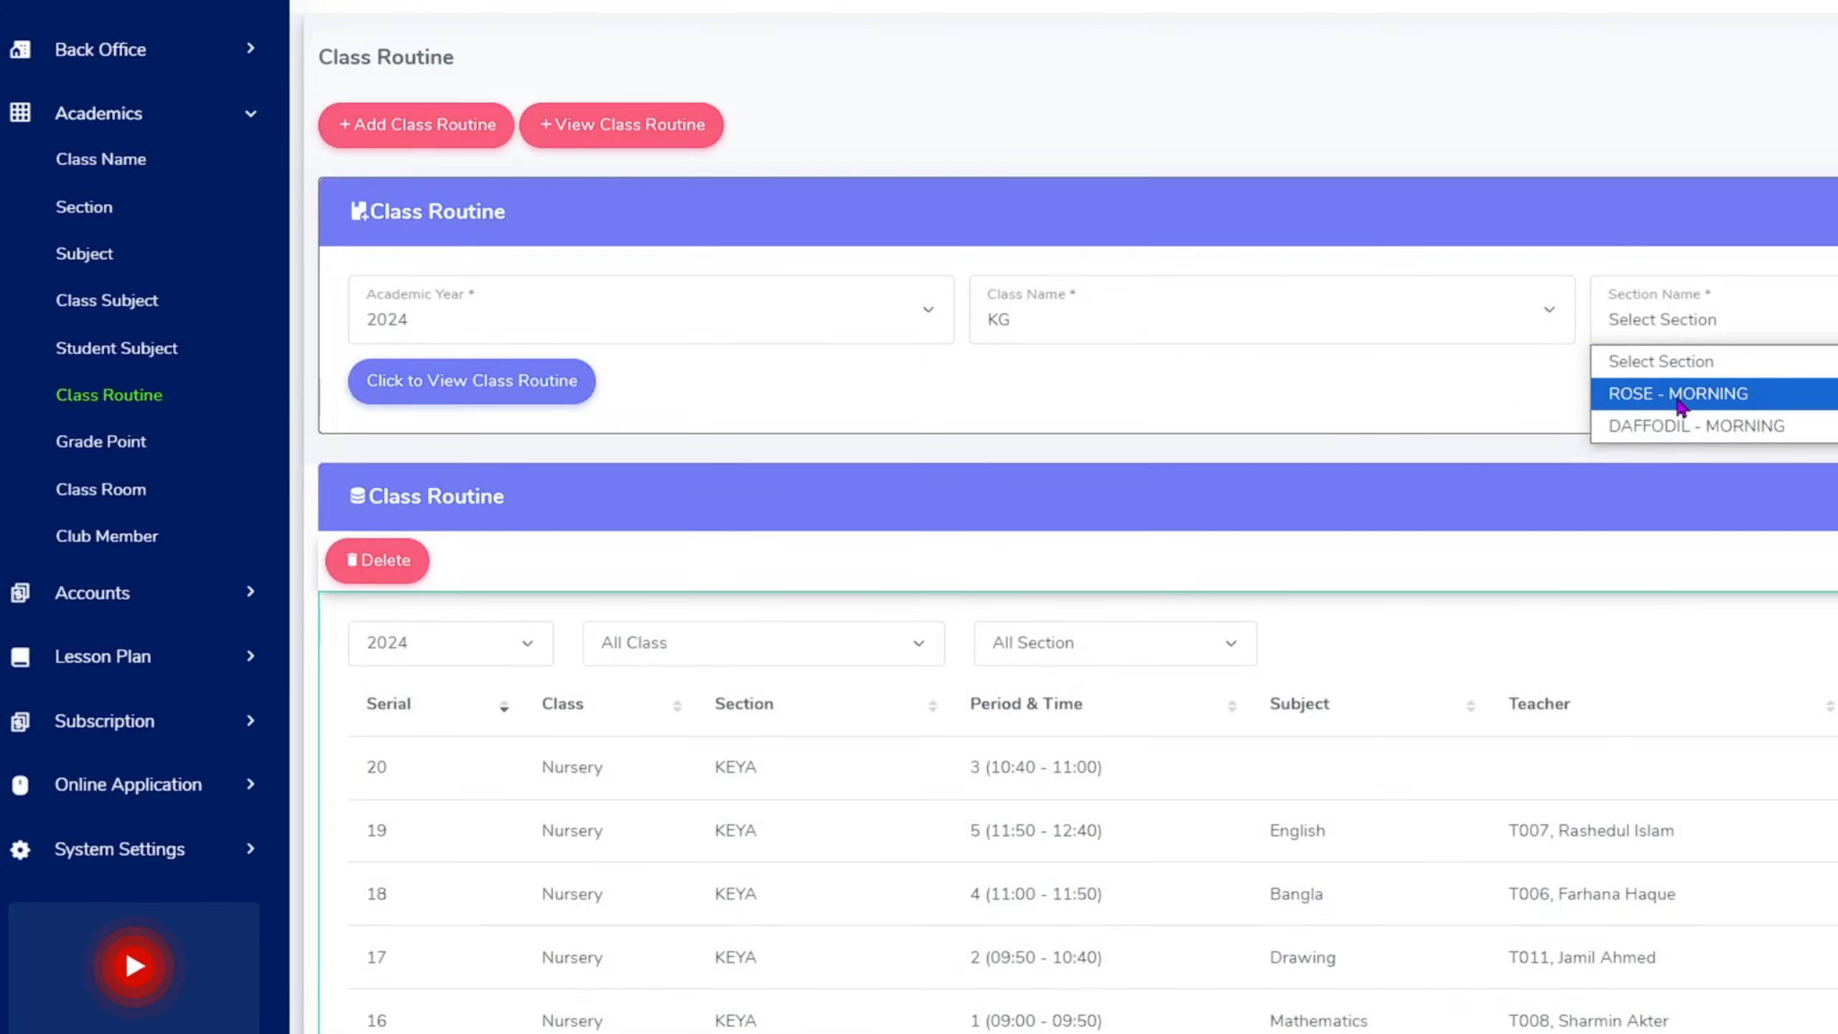
left_click(1677, 397)
left_click(474, 383)
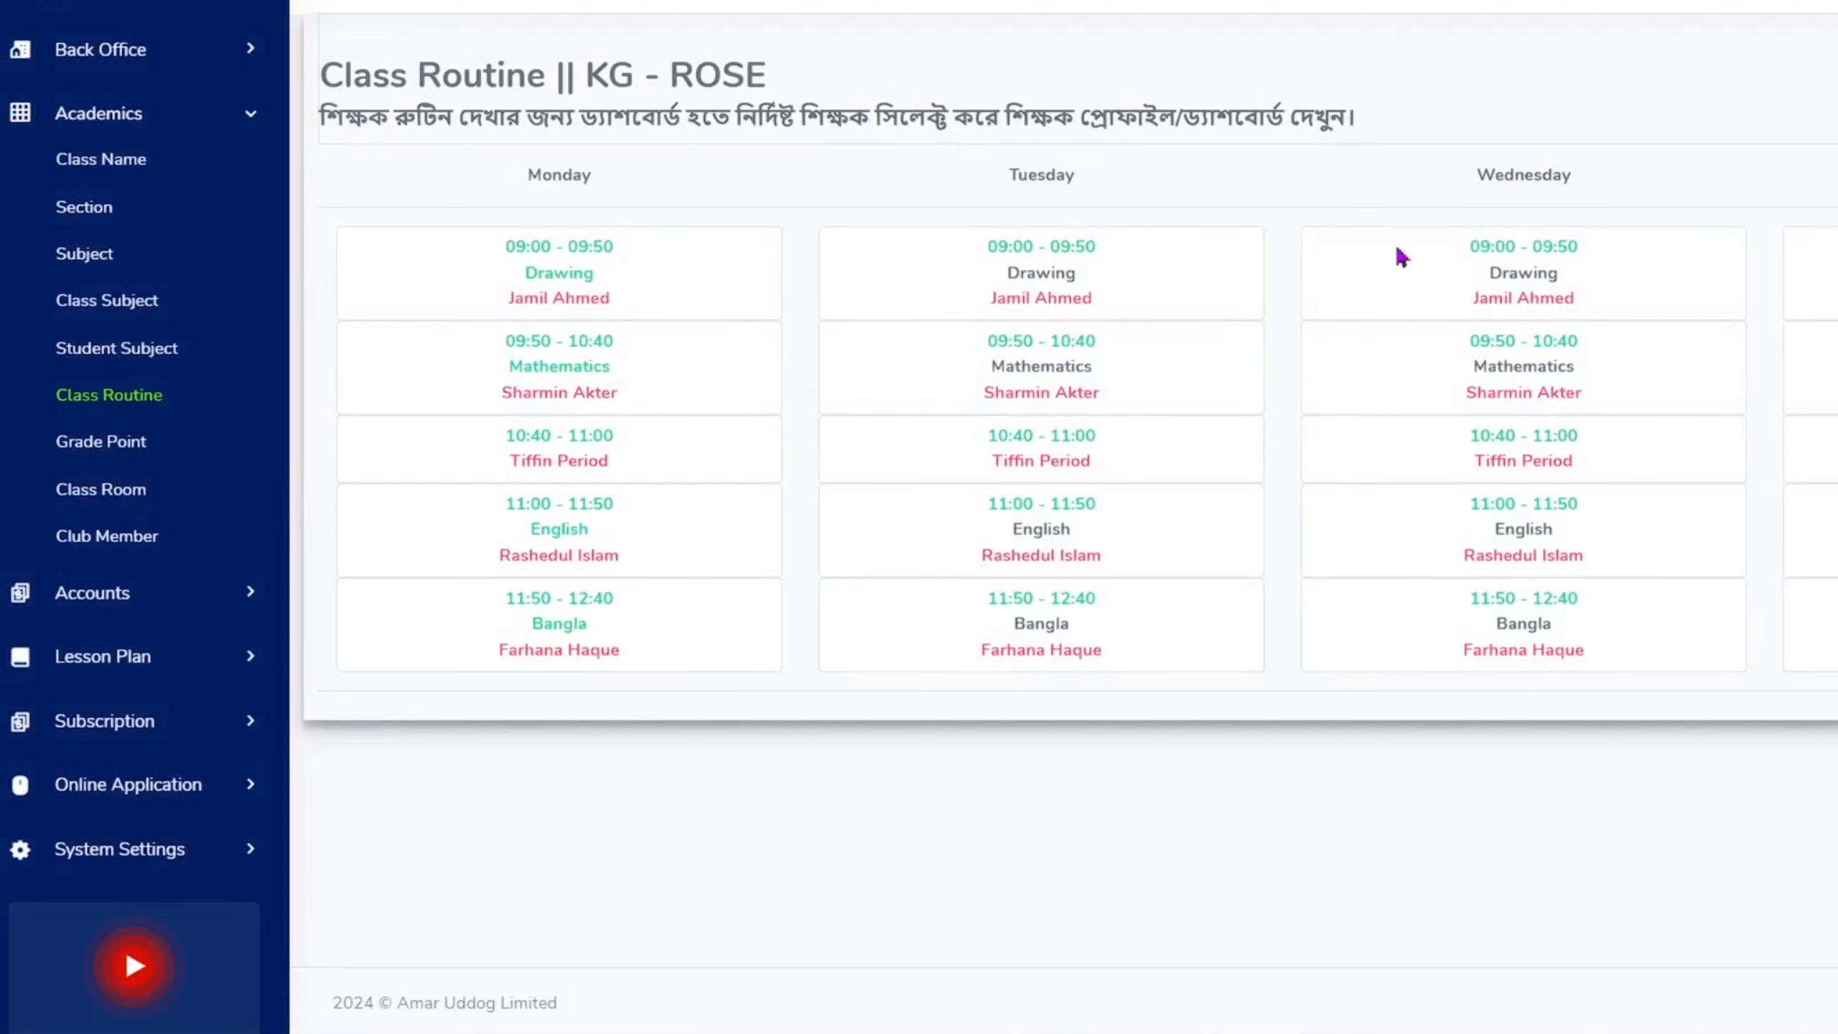
key("ctrl+w")
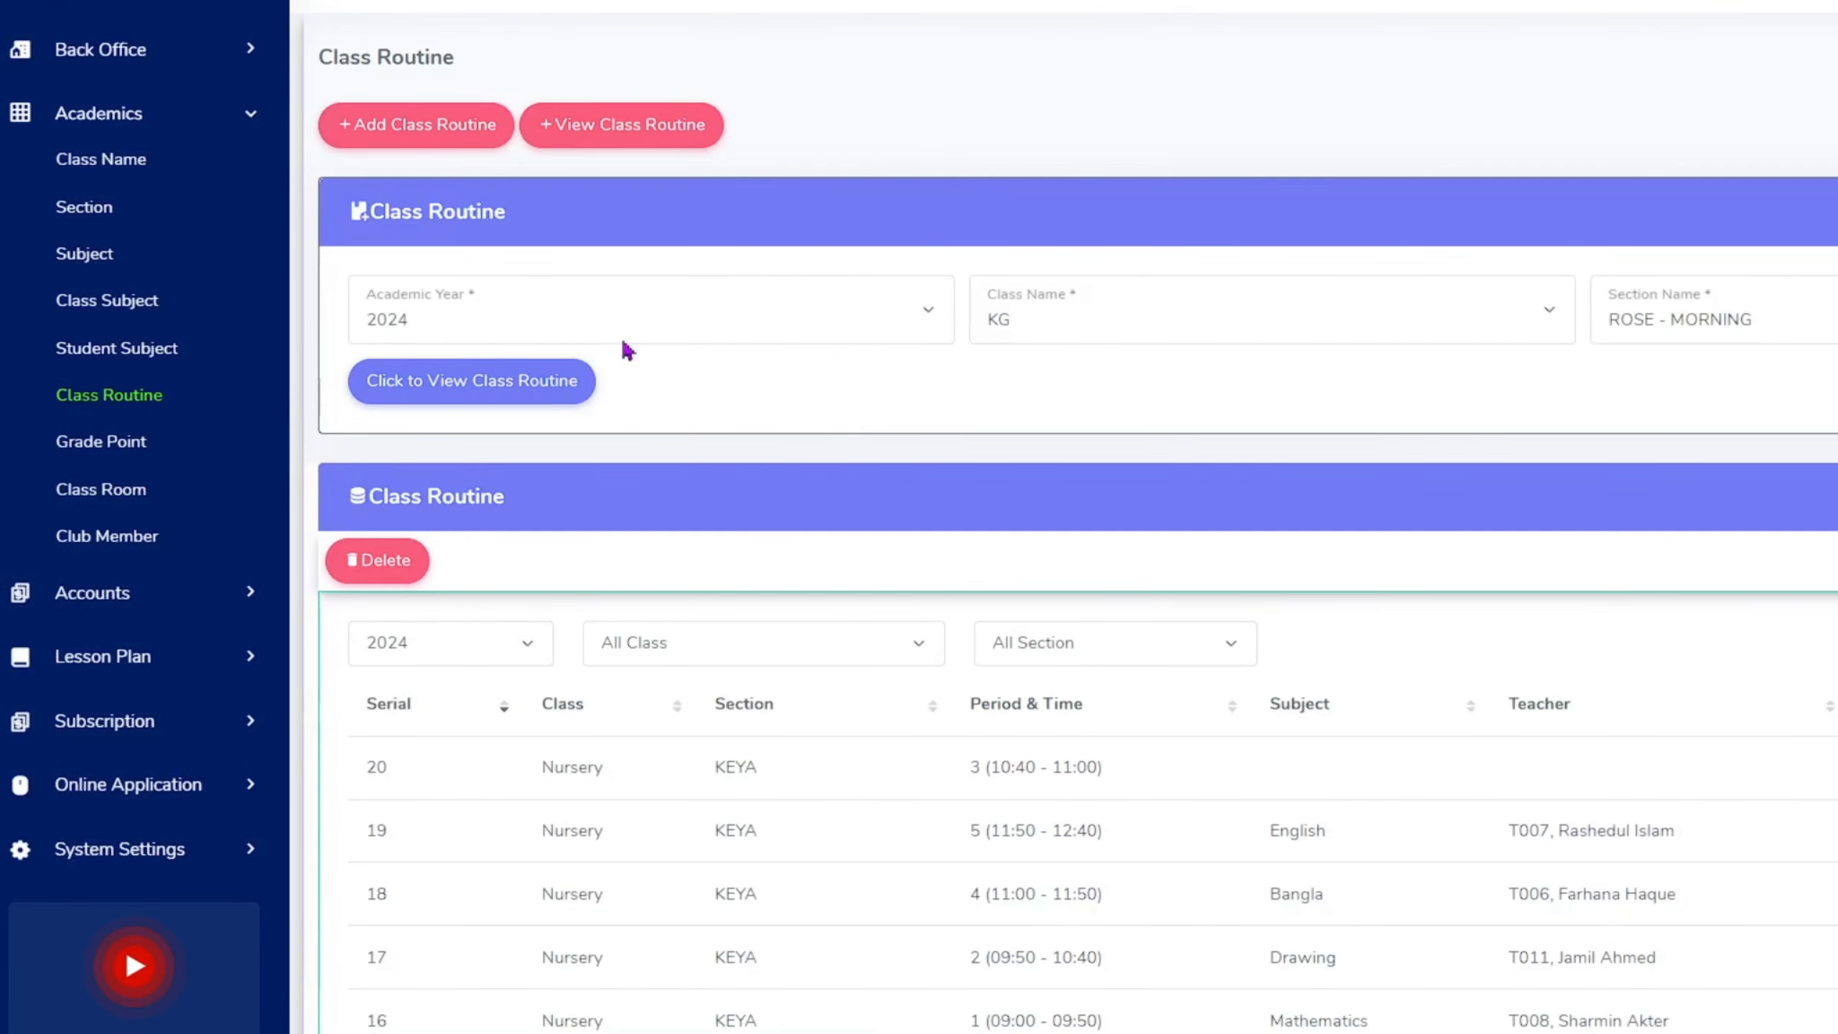
- Start a new class routine entry for year 2024, class Play, section SUNFLOWER - MORNING
left_click(396, 138)
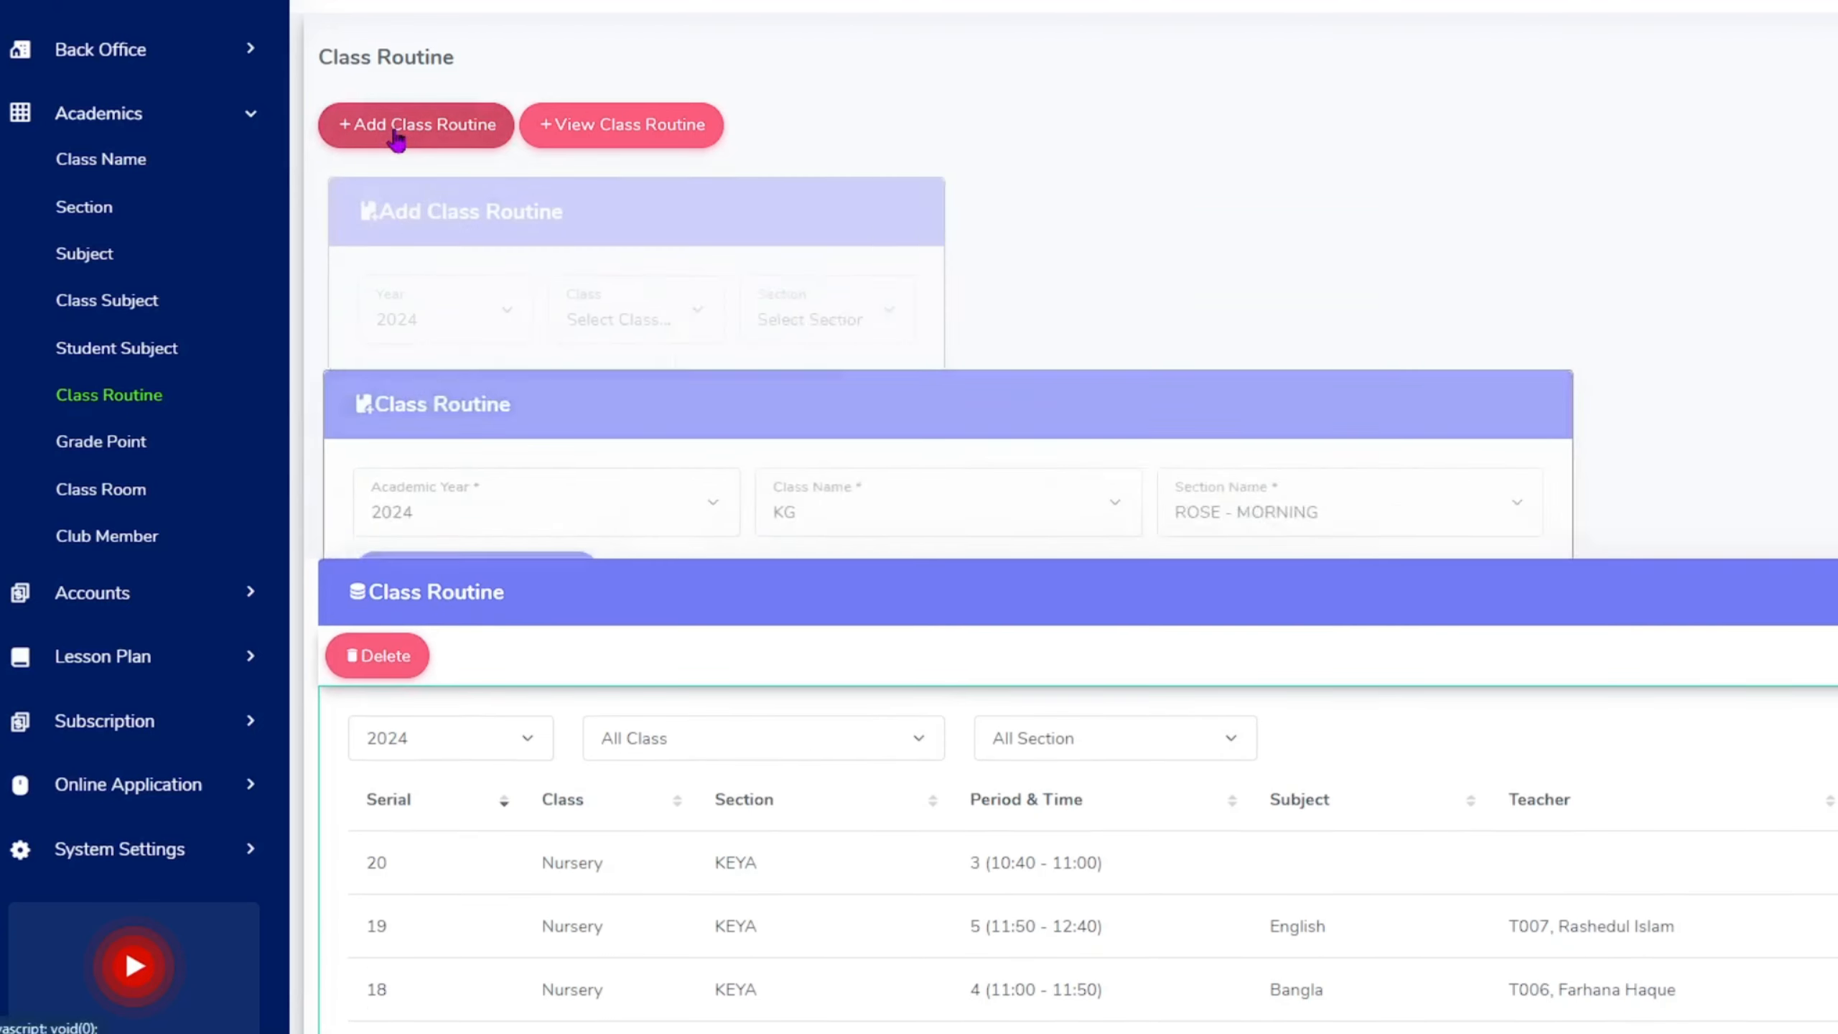
left_click(642, 319)
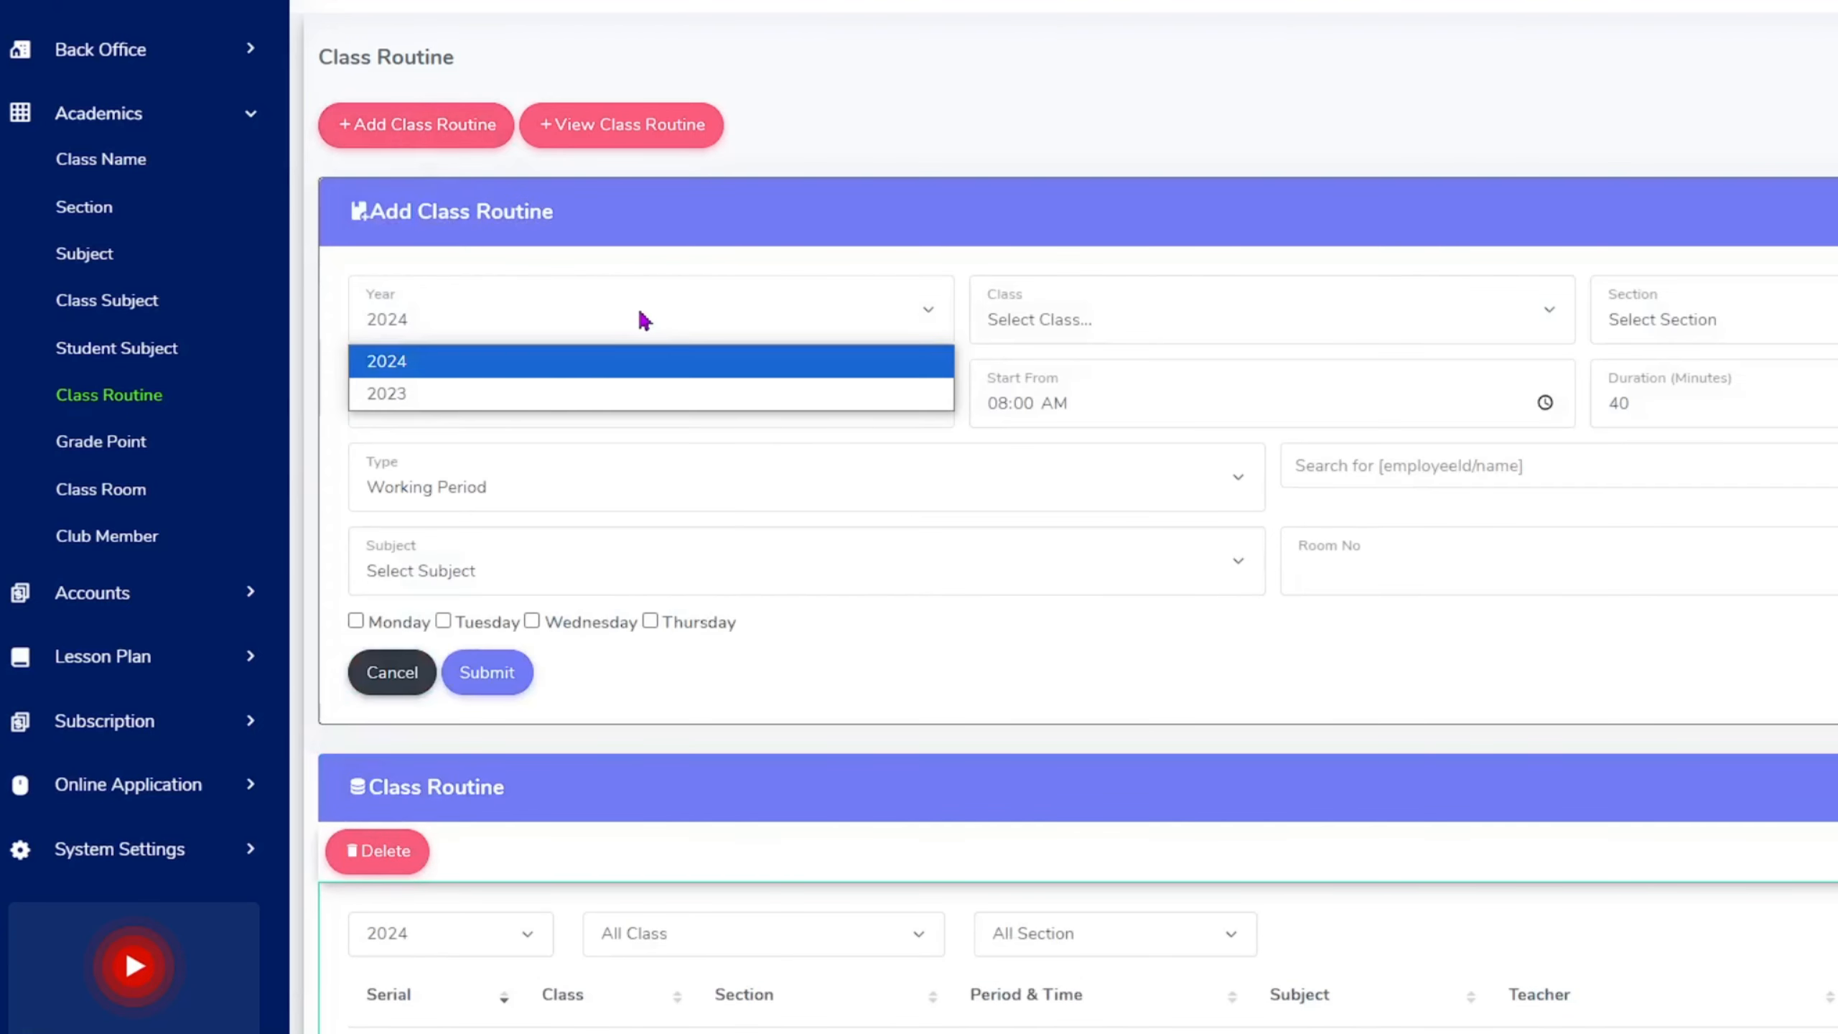
left_click(641, 319)
left_click(1075, 319)
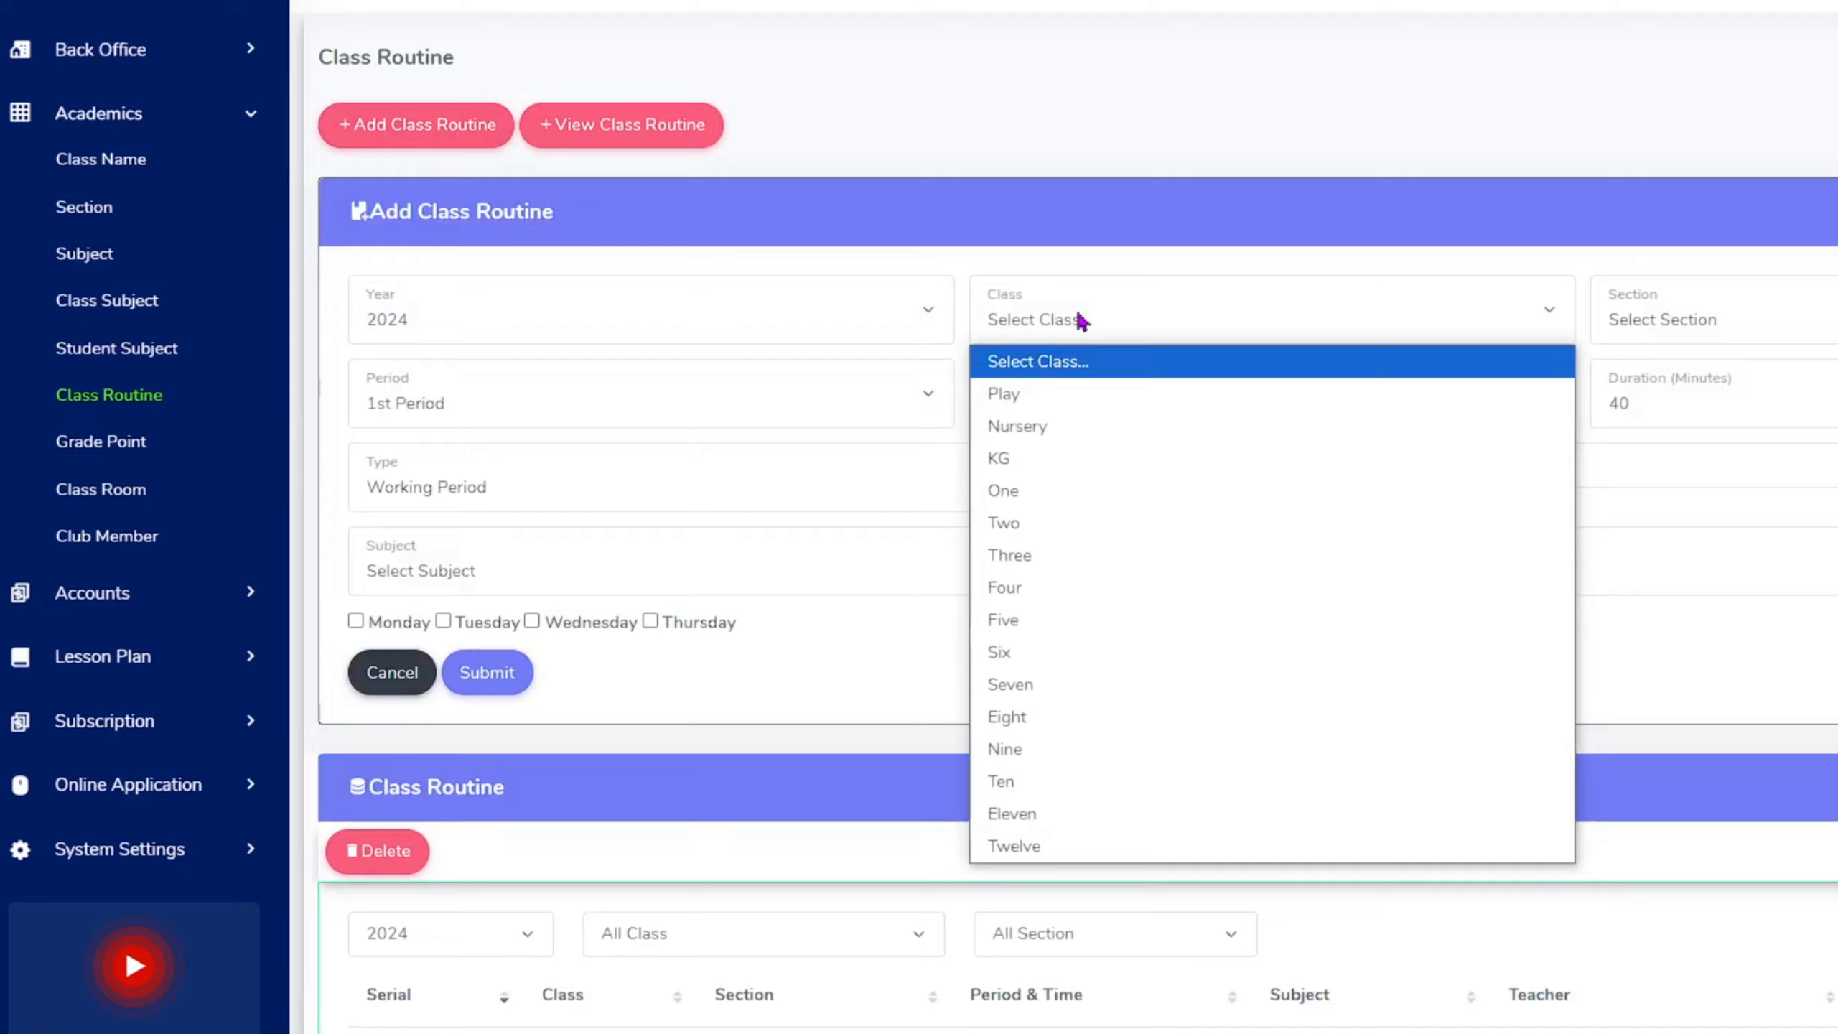
left_click(1047, 398)
left_click(1671, 321)
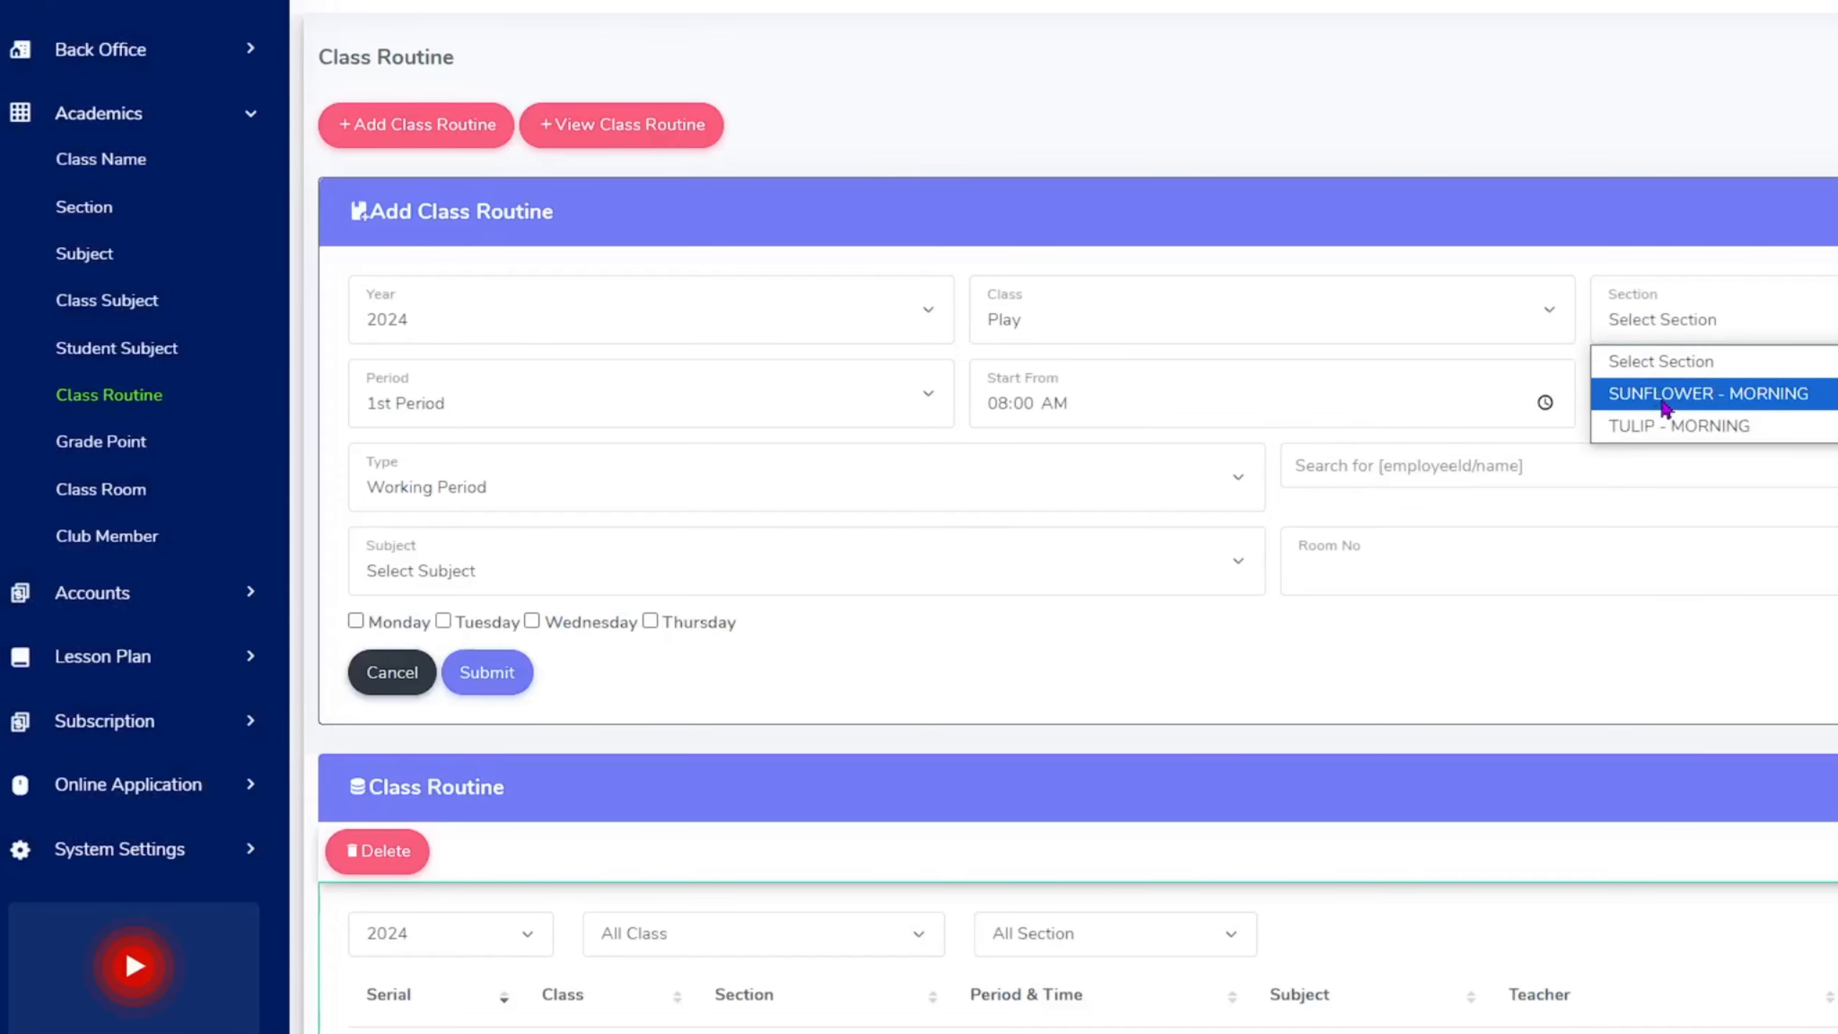
left_click(1666, 397)
- Examine the period, start time, type, teacher search, subject and room number fields of the new routine entry
left_click(660, 408)
left_click(657, 403)
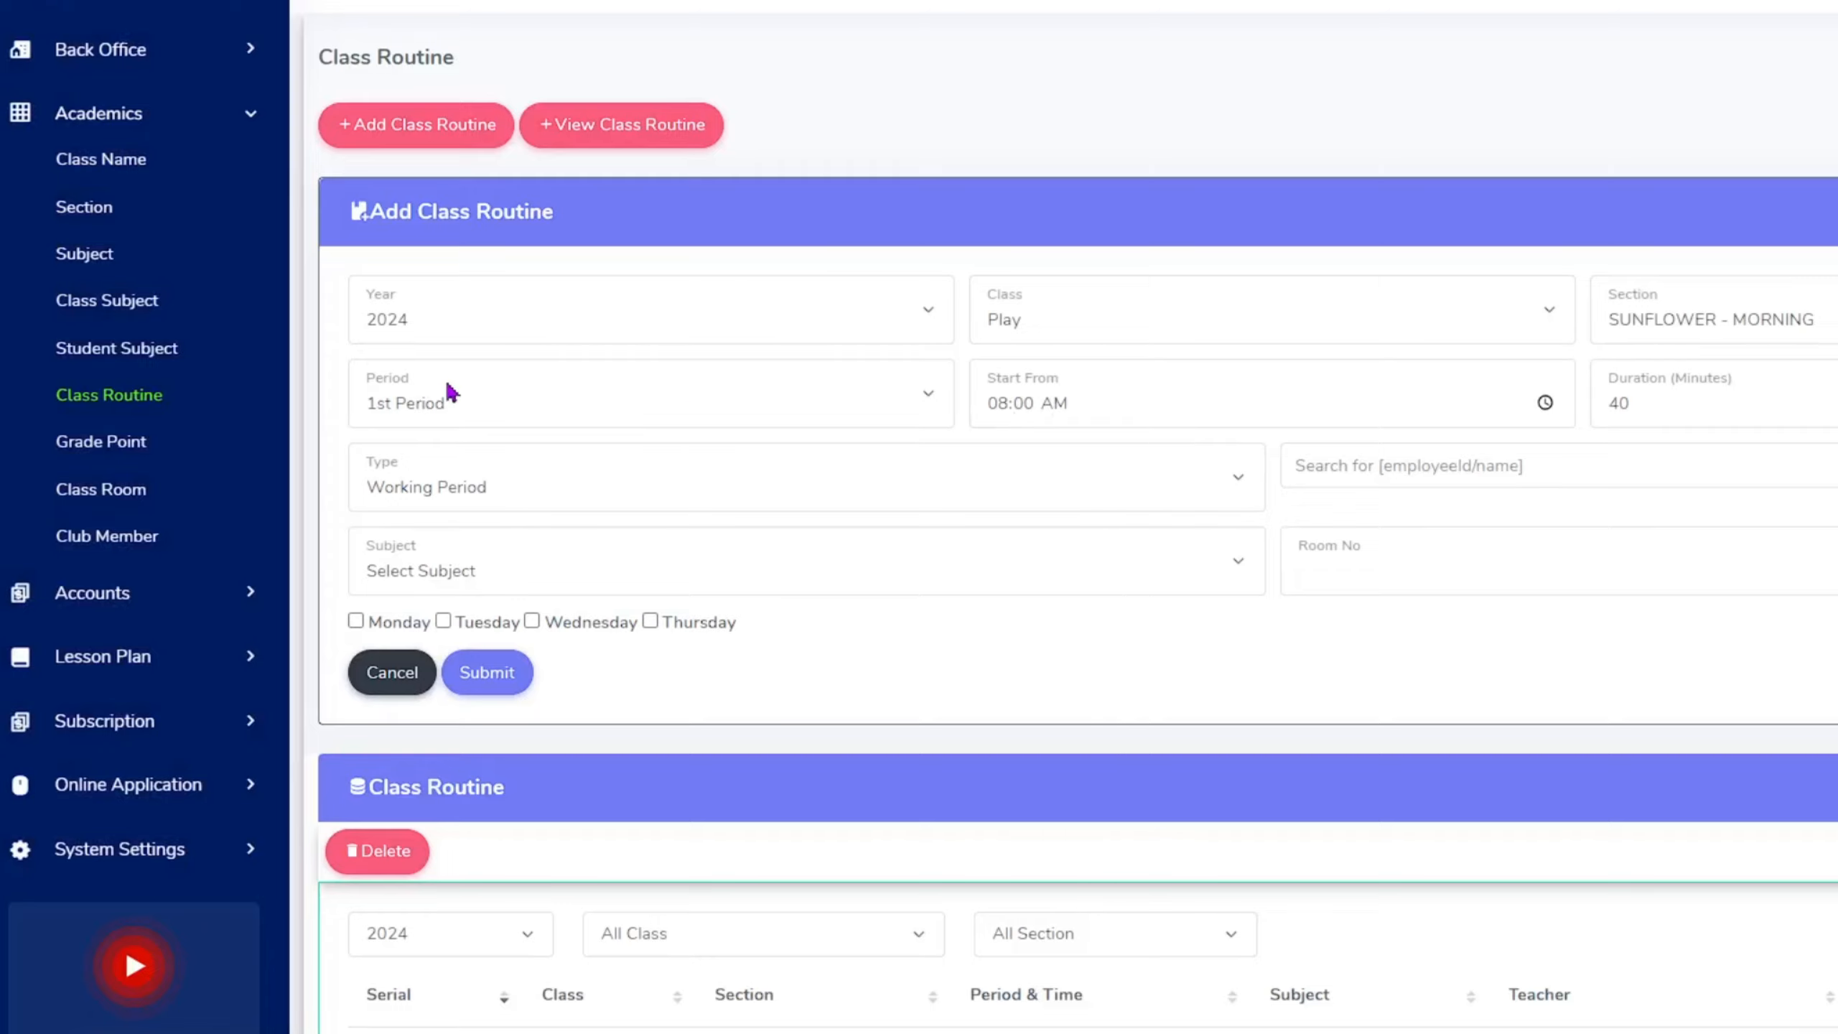
left_click(540, 383)
left_click(541, 383)
left_click(1011, 410)
left_click(557, 490)
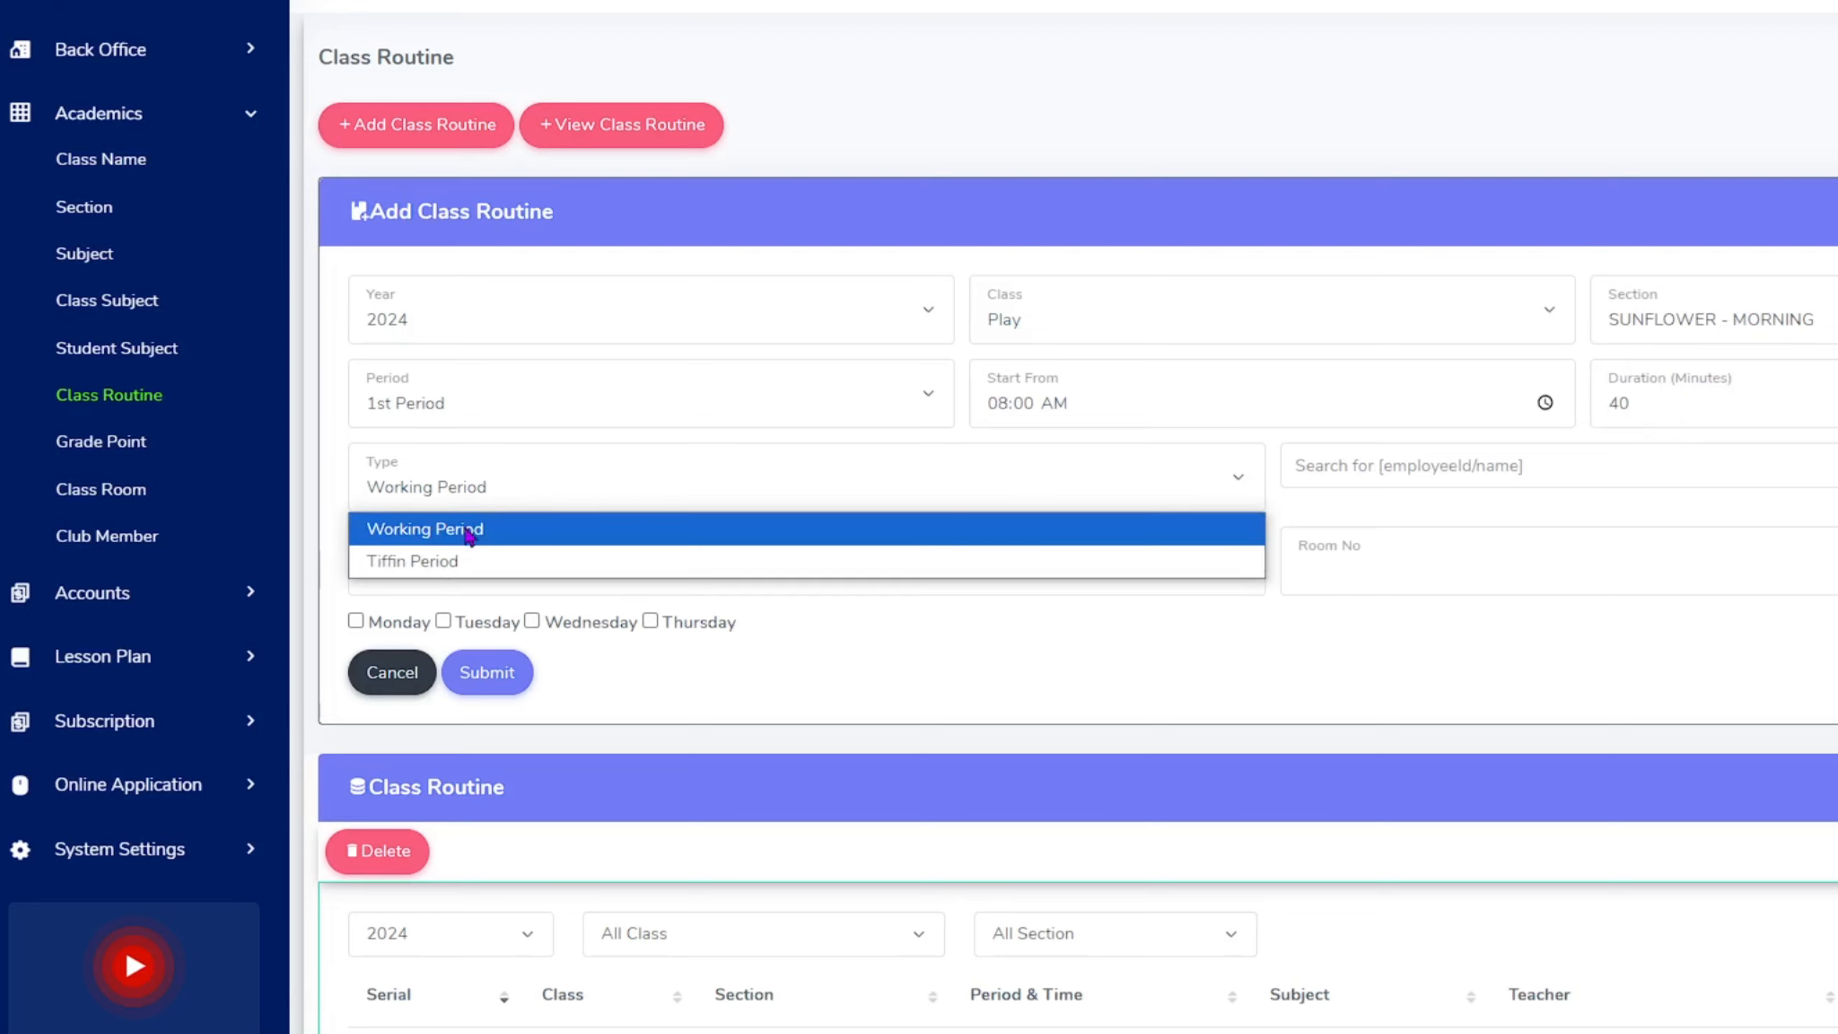
left_click(717, 448)
left_click(1403, 477)
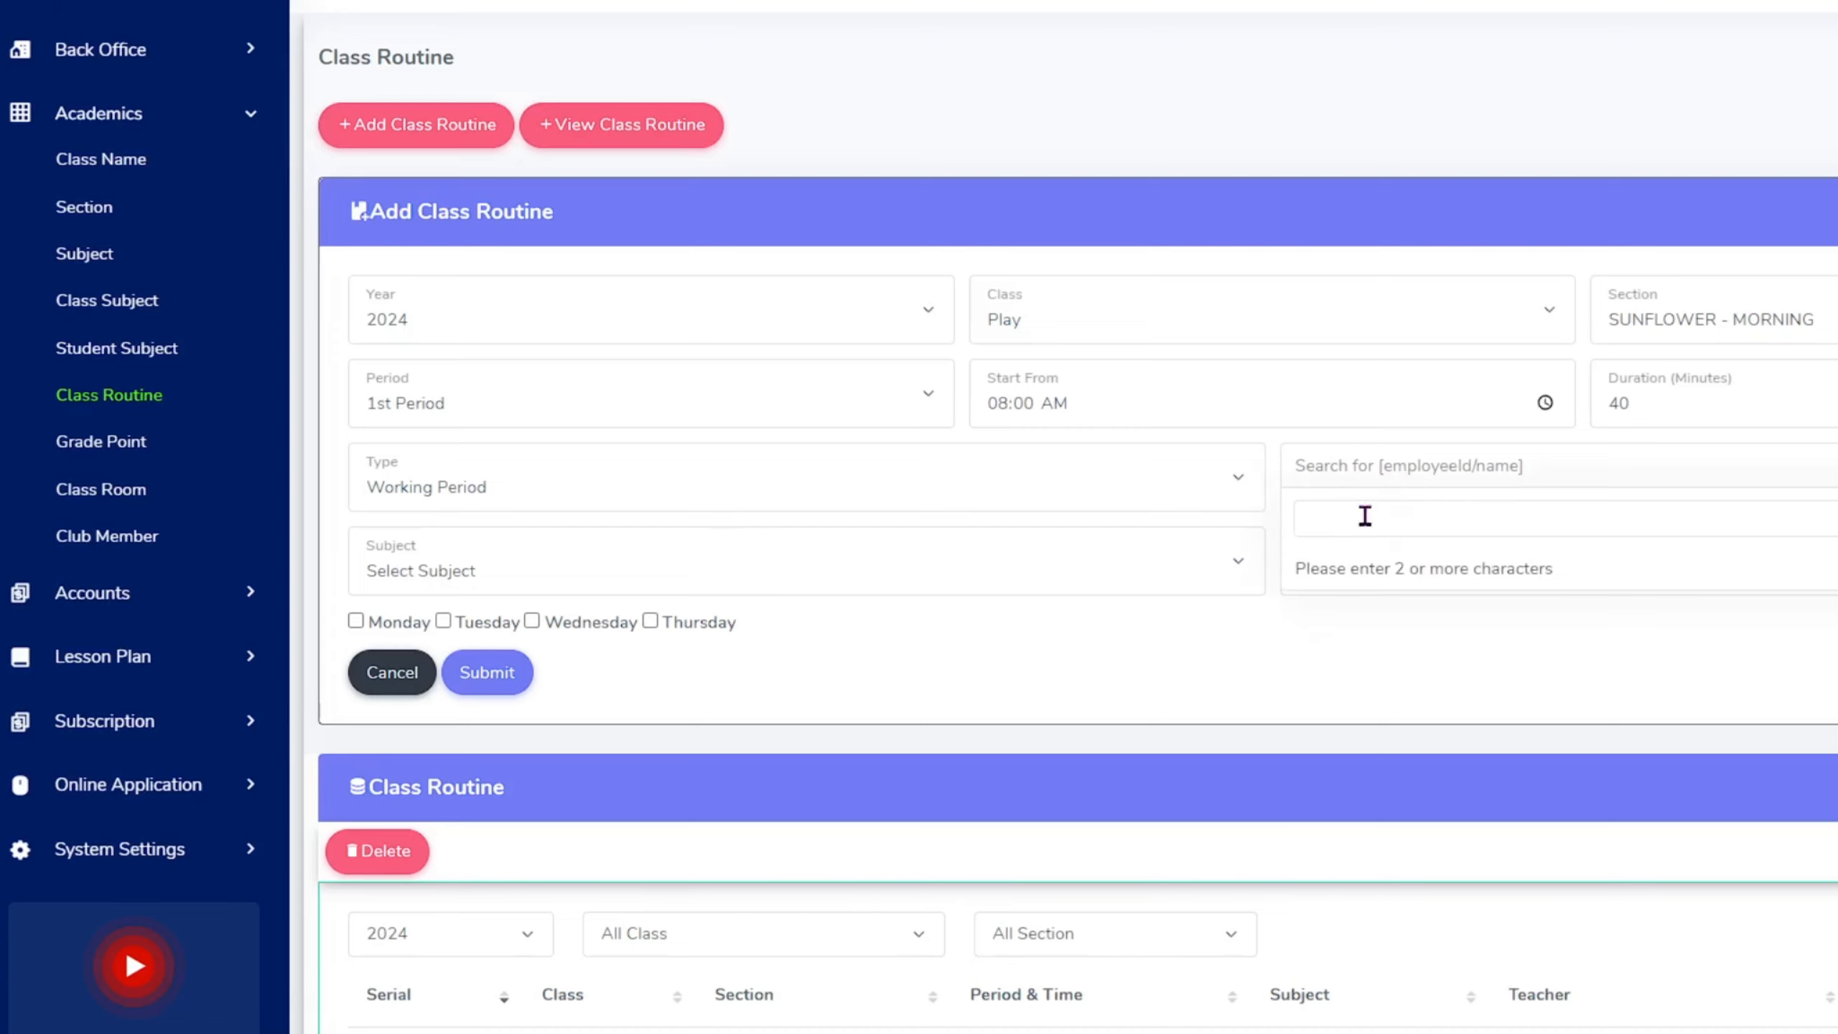
left_click(694, 573)
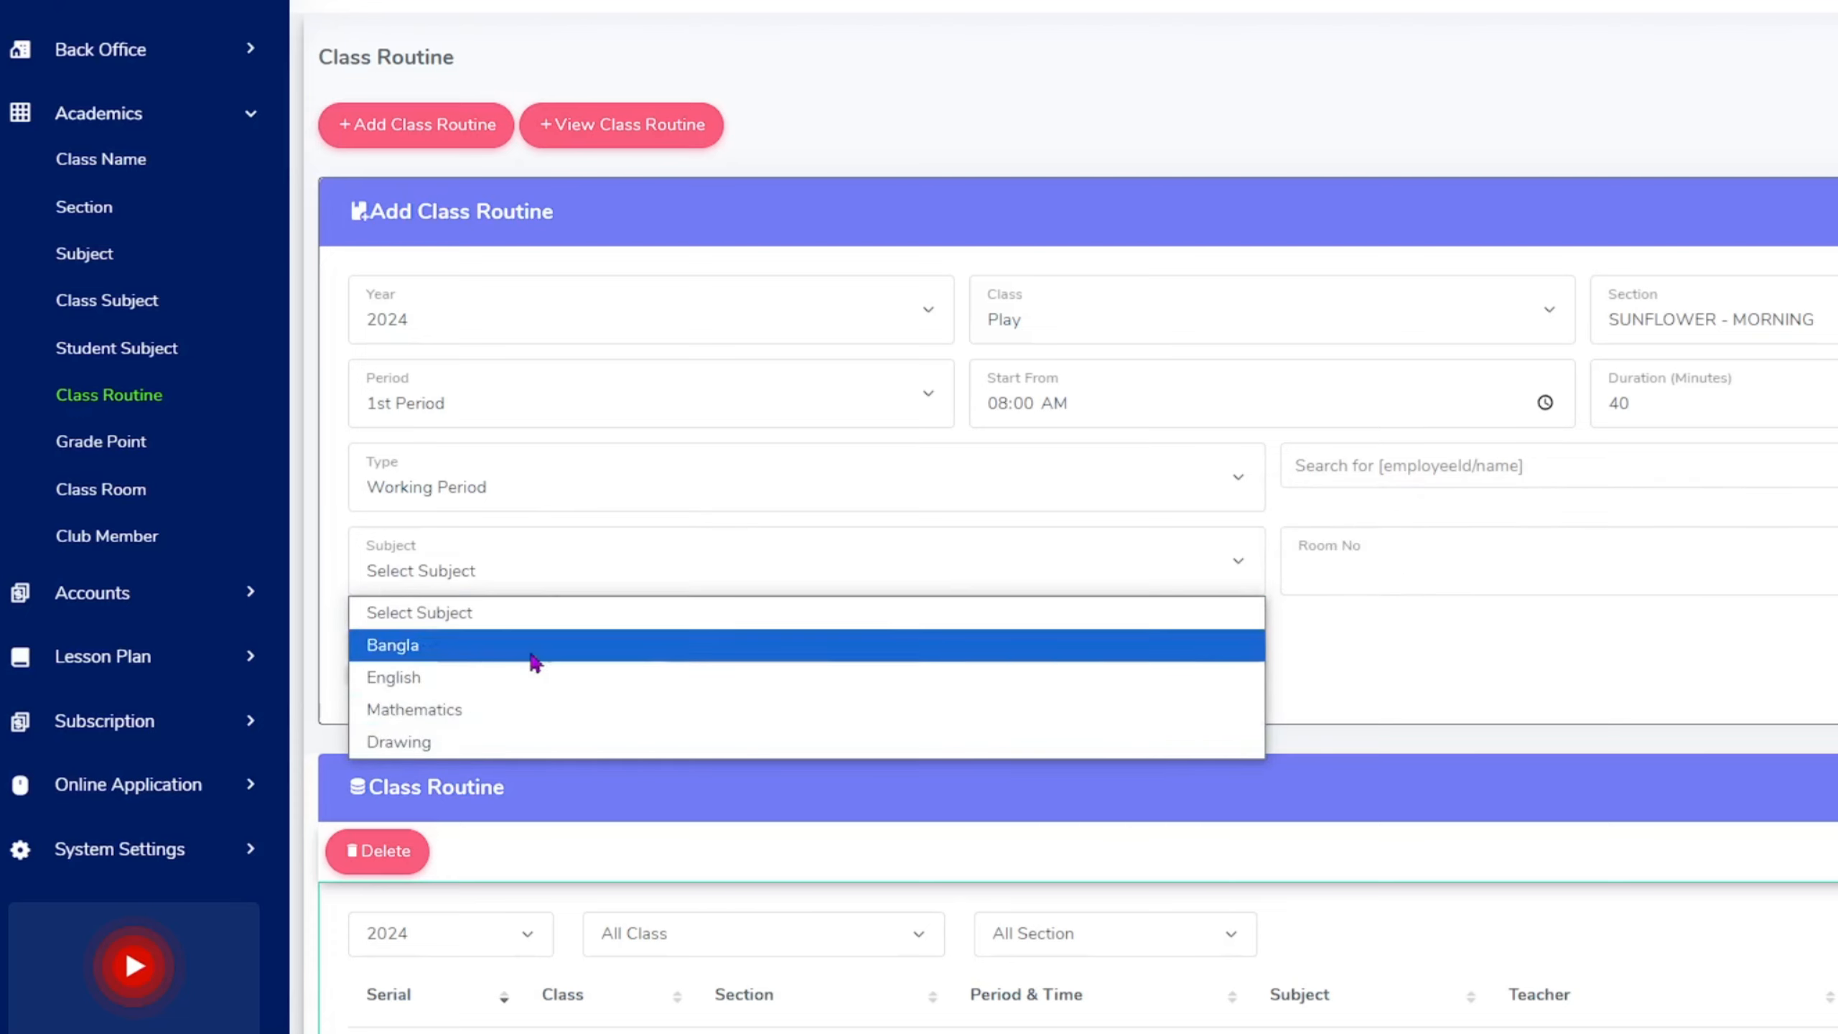
left_click(1388, 627)
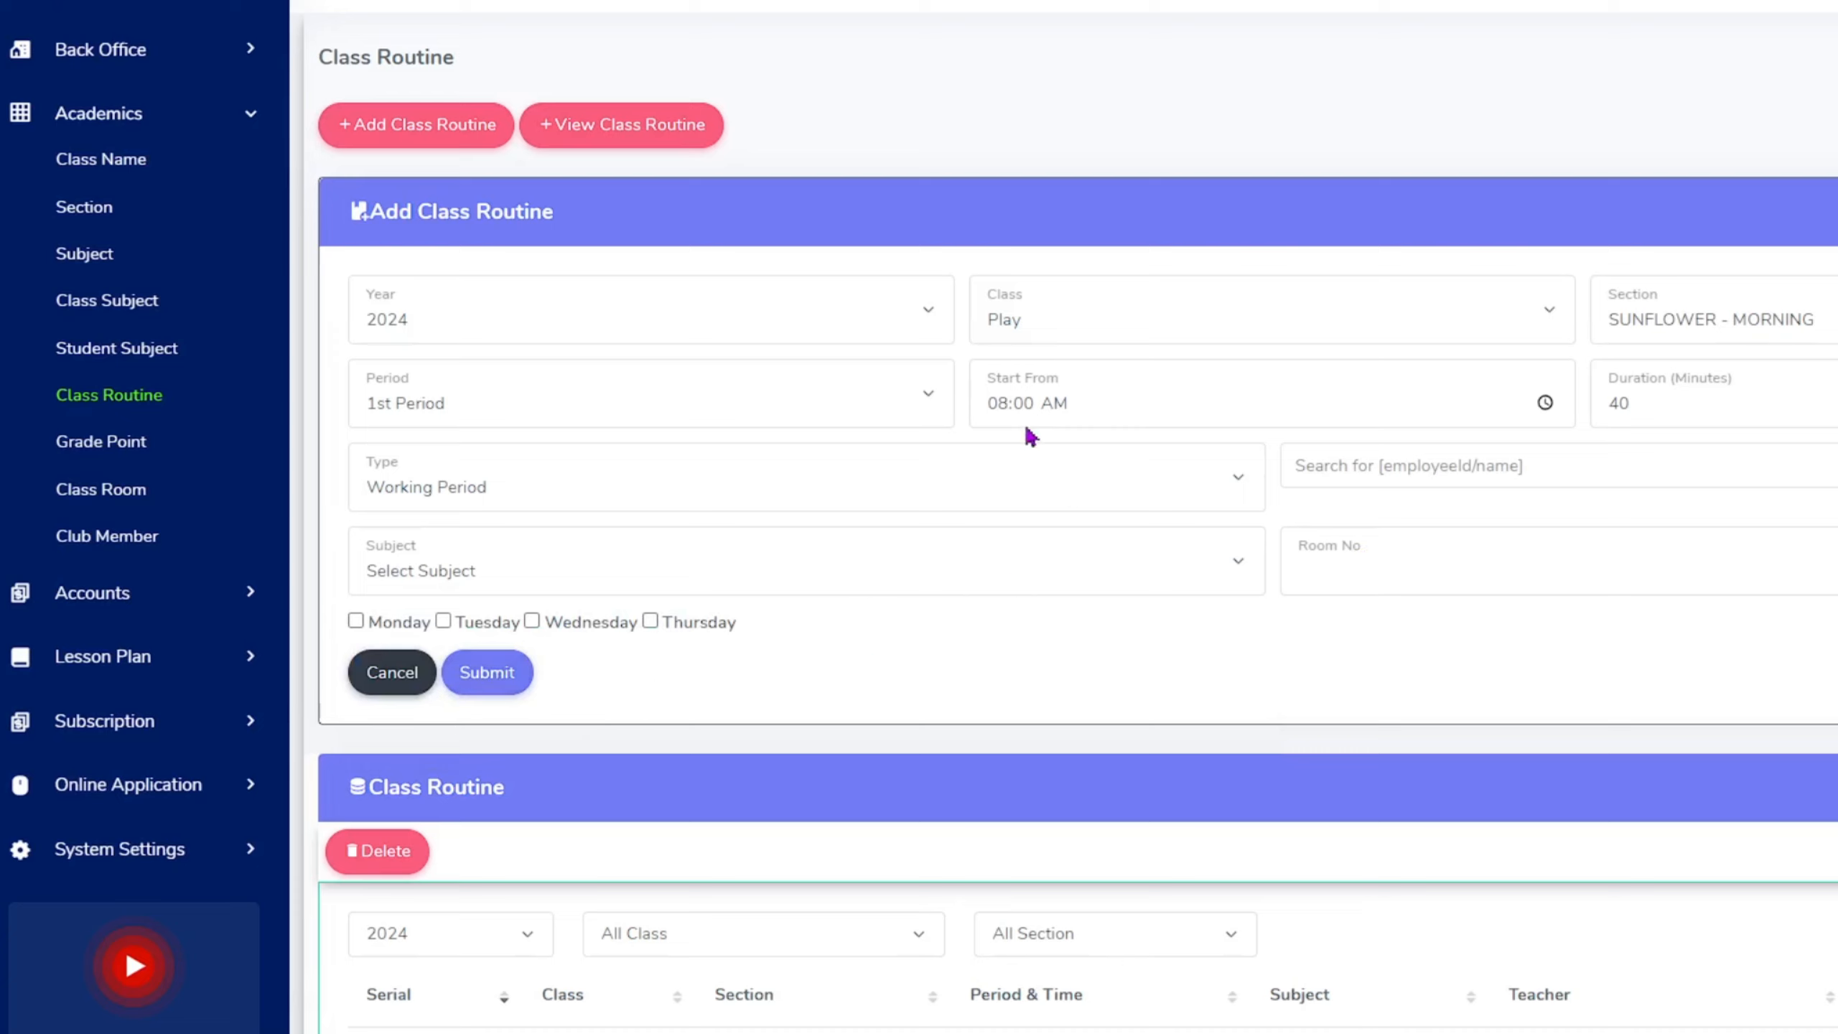
- Look through the list of saved class routines below the entry form, then return to the form
scroll(1042, 535, "down", 10)
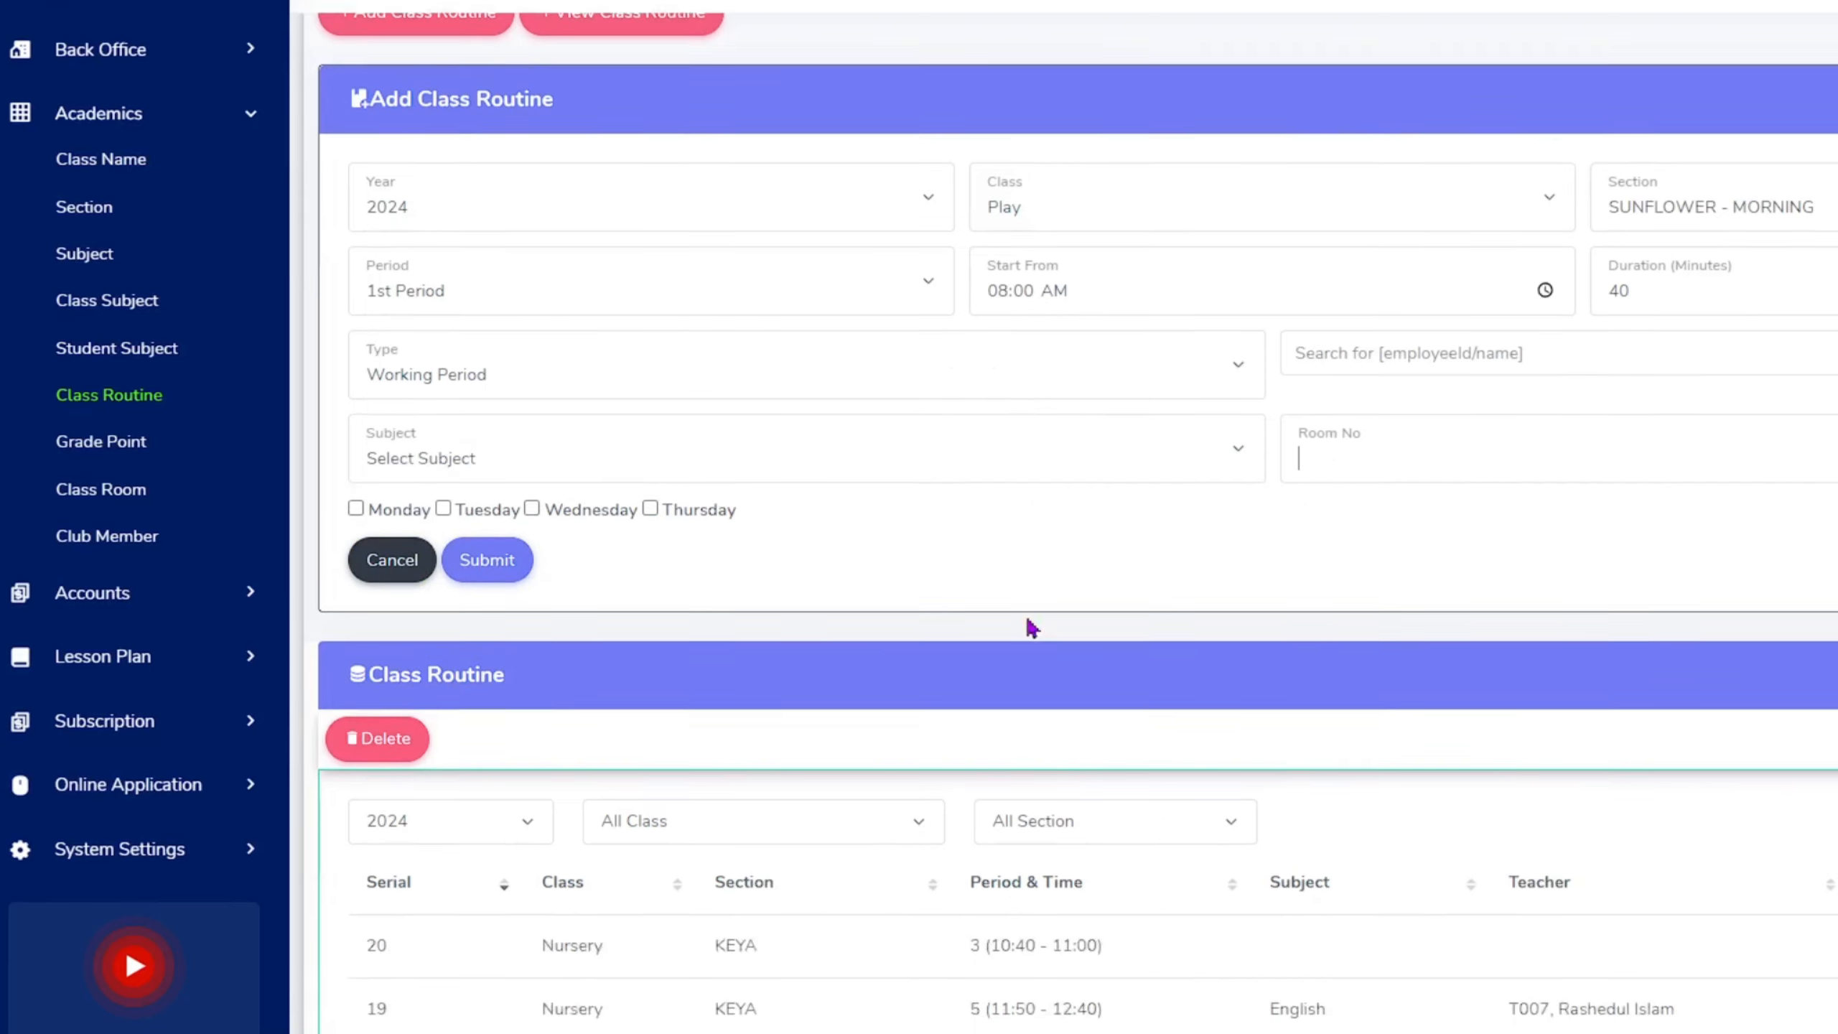
scroll(1041, 579, "down", 3)
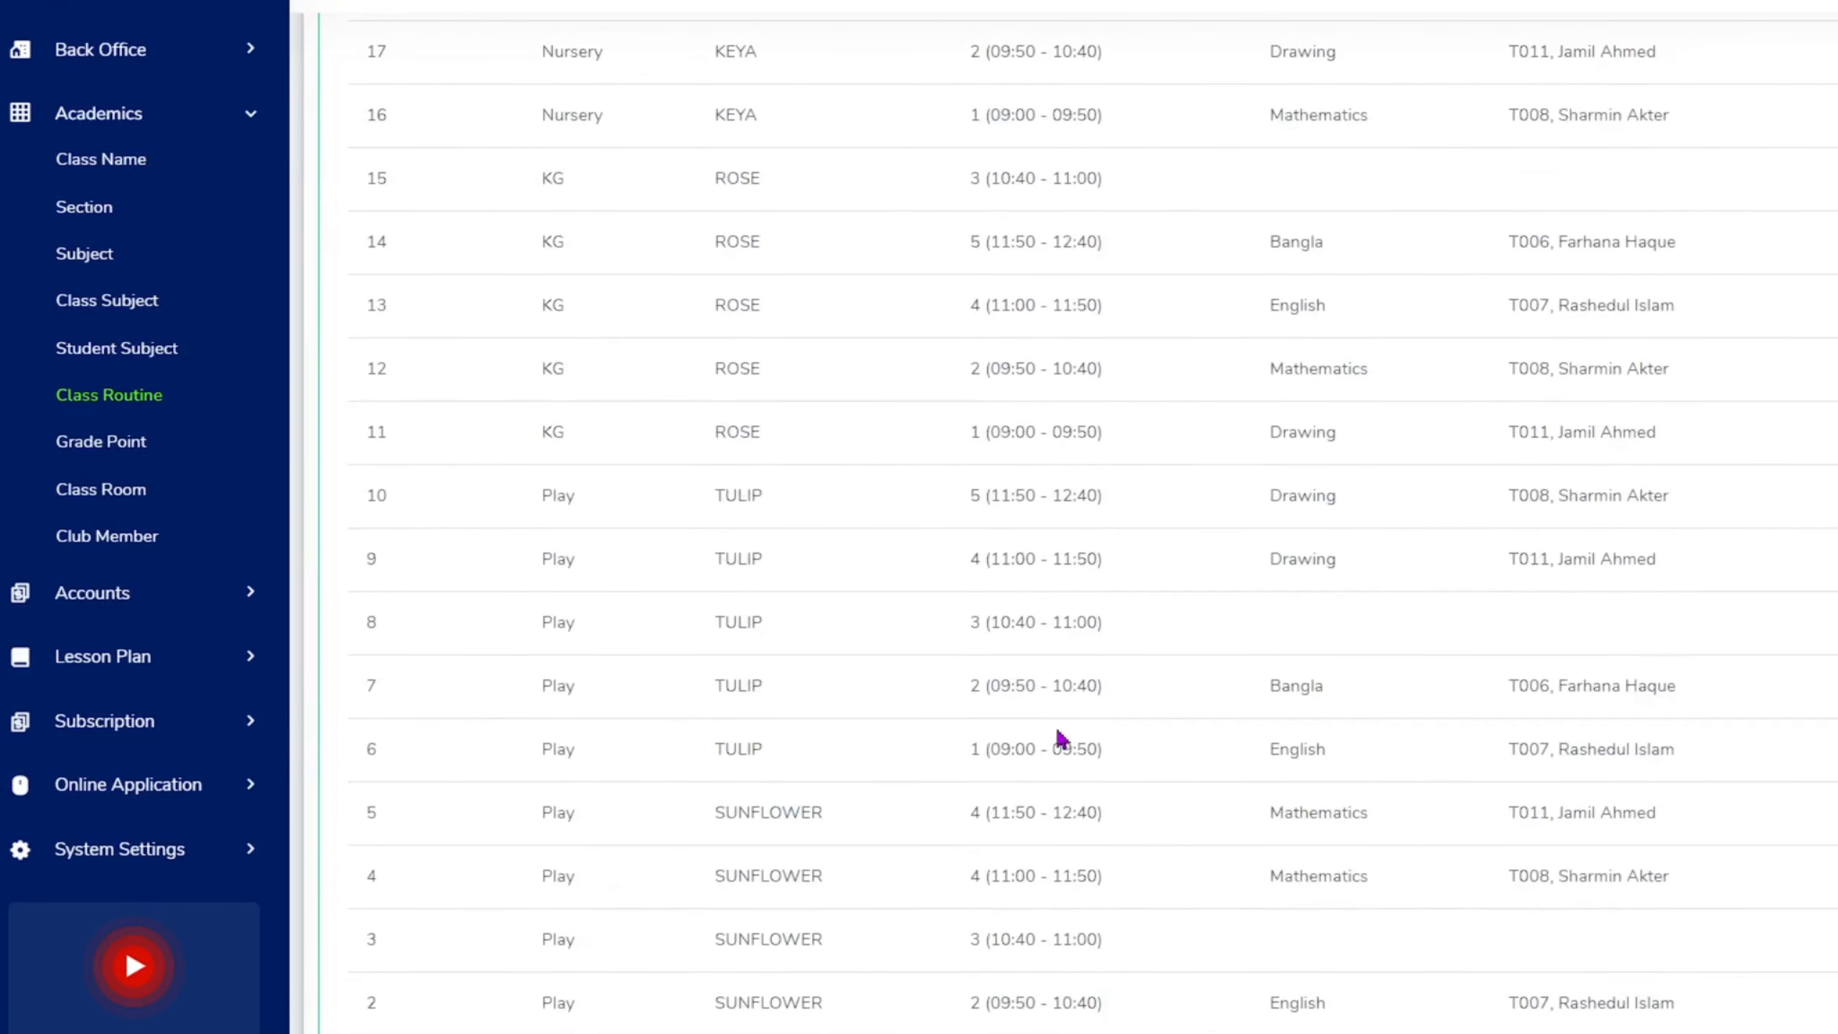
scroll(1058, 735, "up", 10)
scroll(1058, 698, "down", 10)
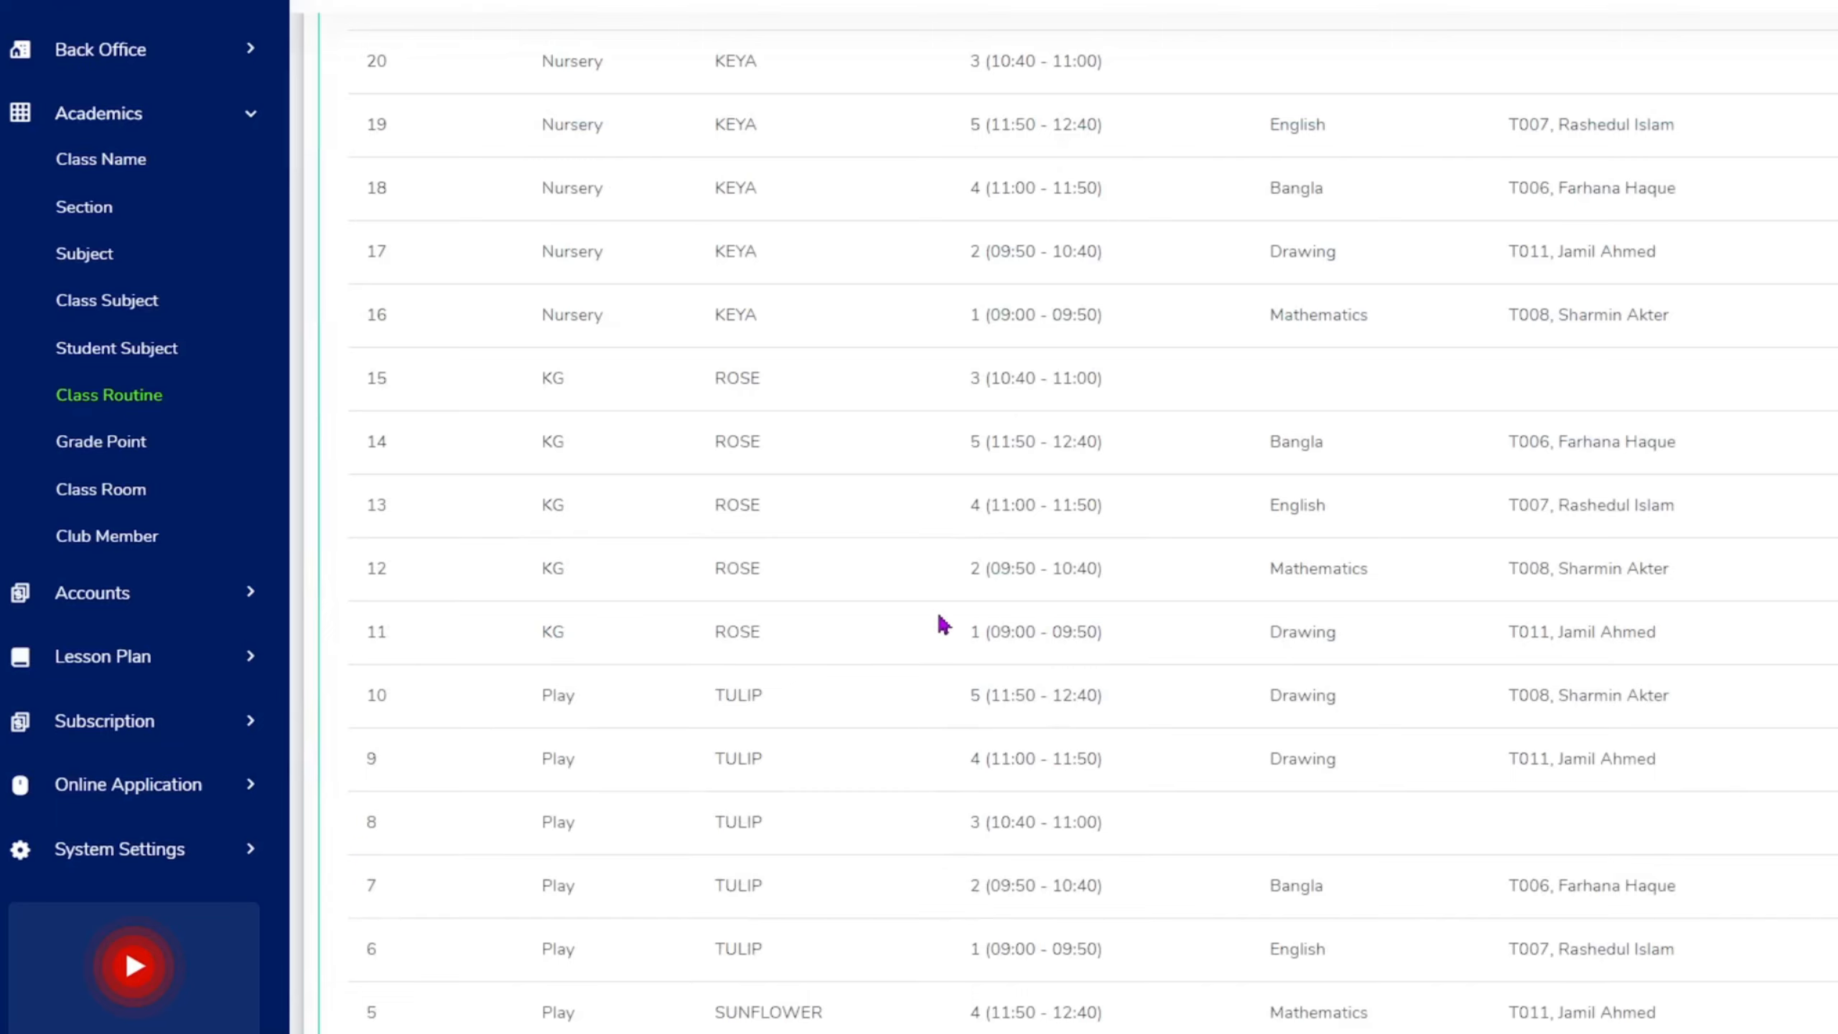
scroll(942, 624, "up", 5)
scroll(940, 623, "up", 5)
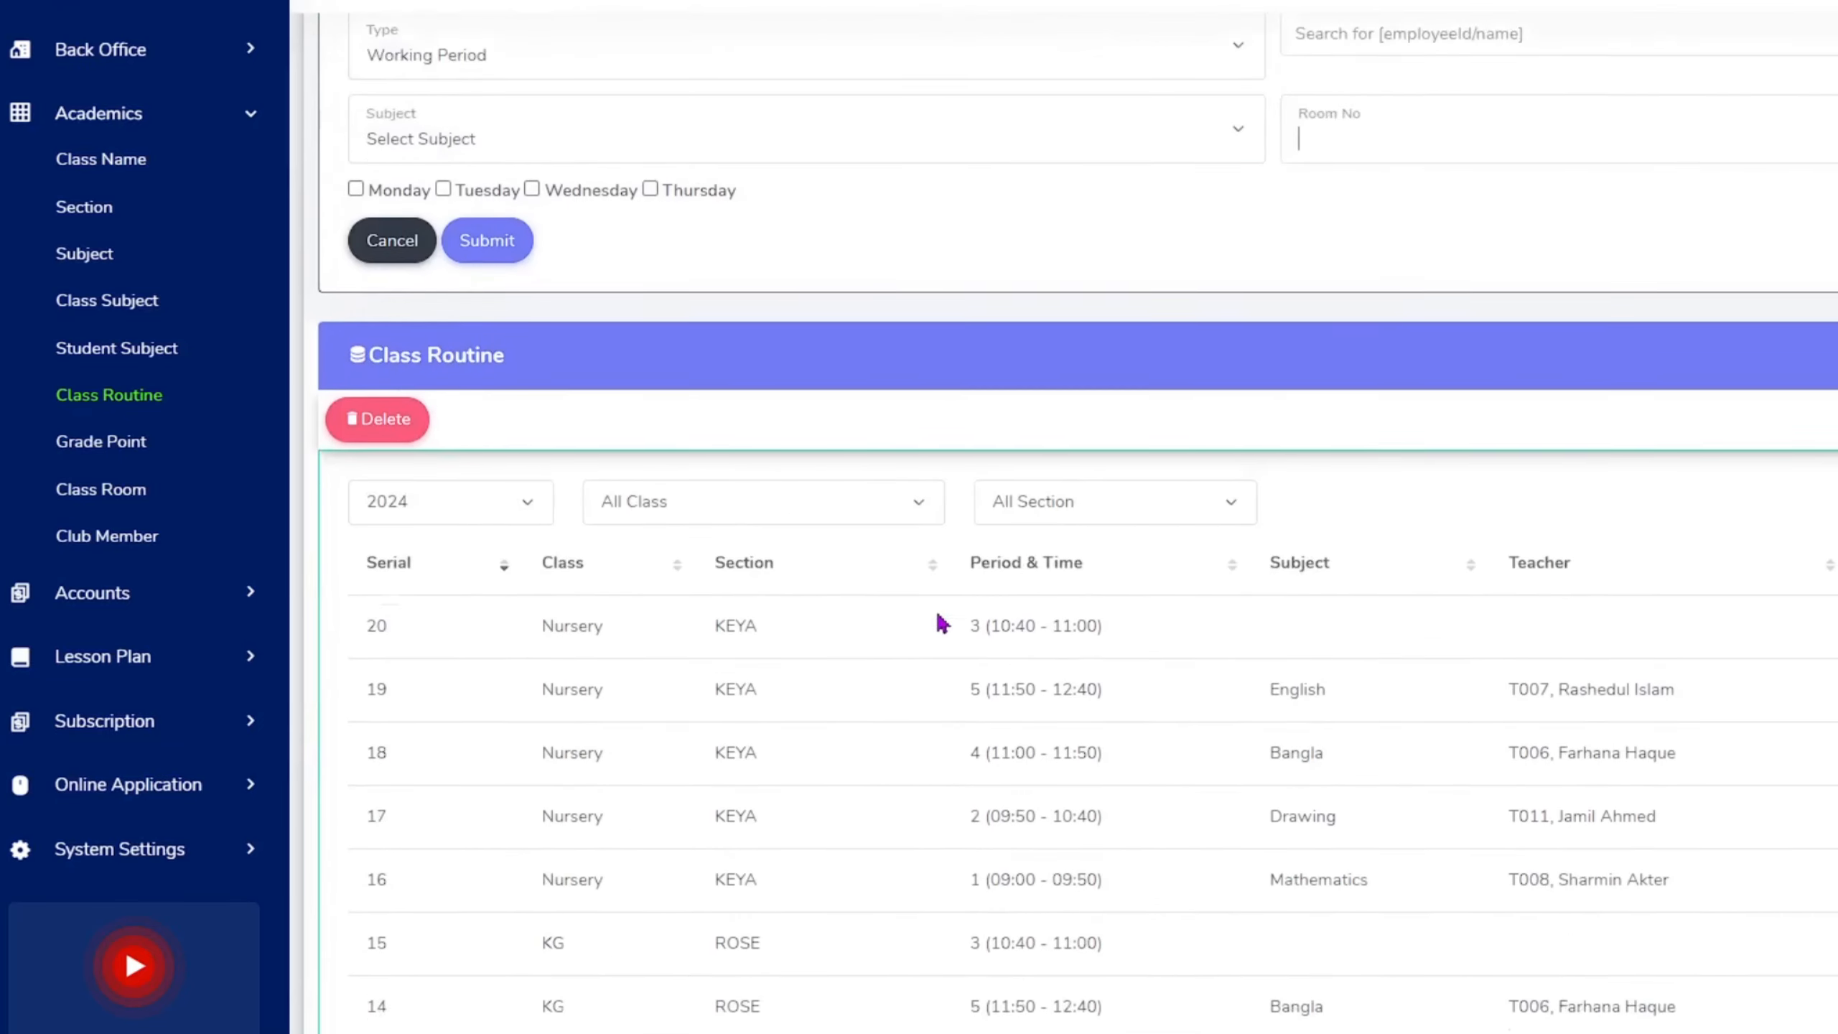
scroll(141, 472, "up", 3)
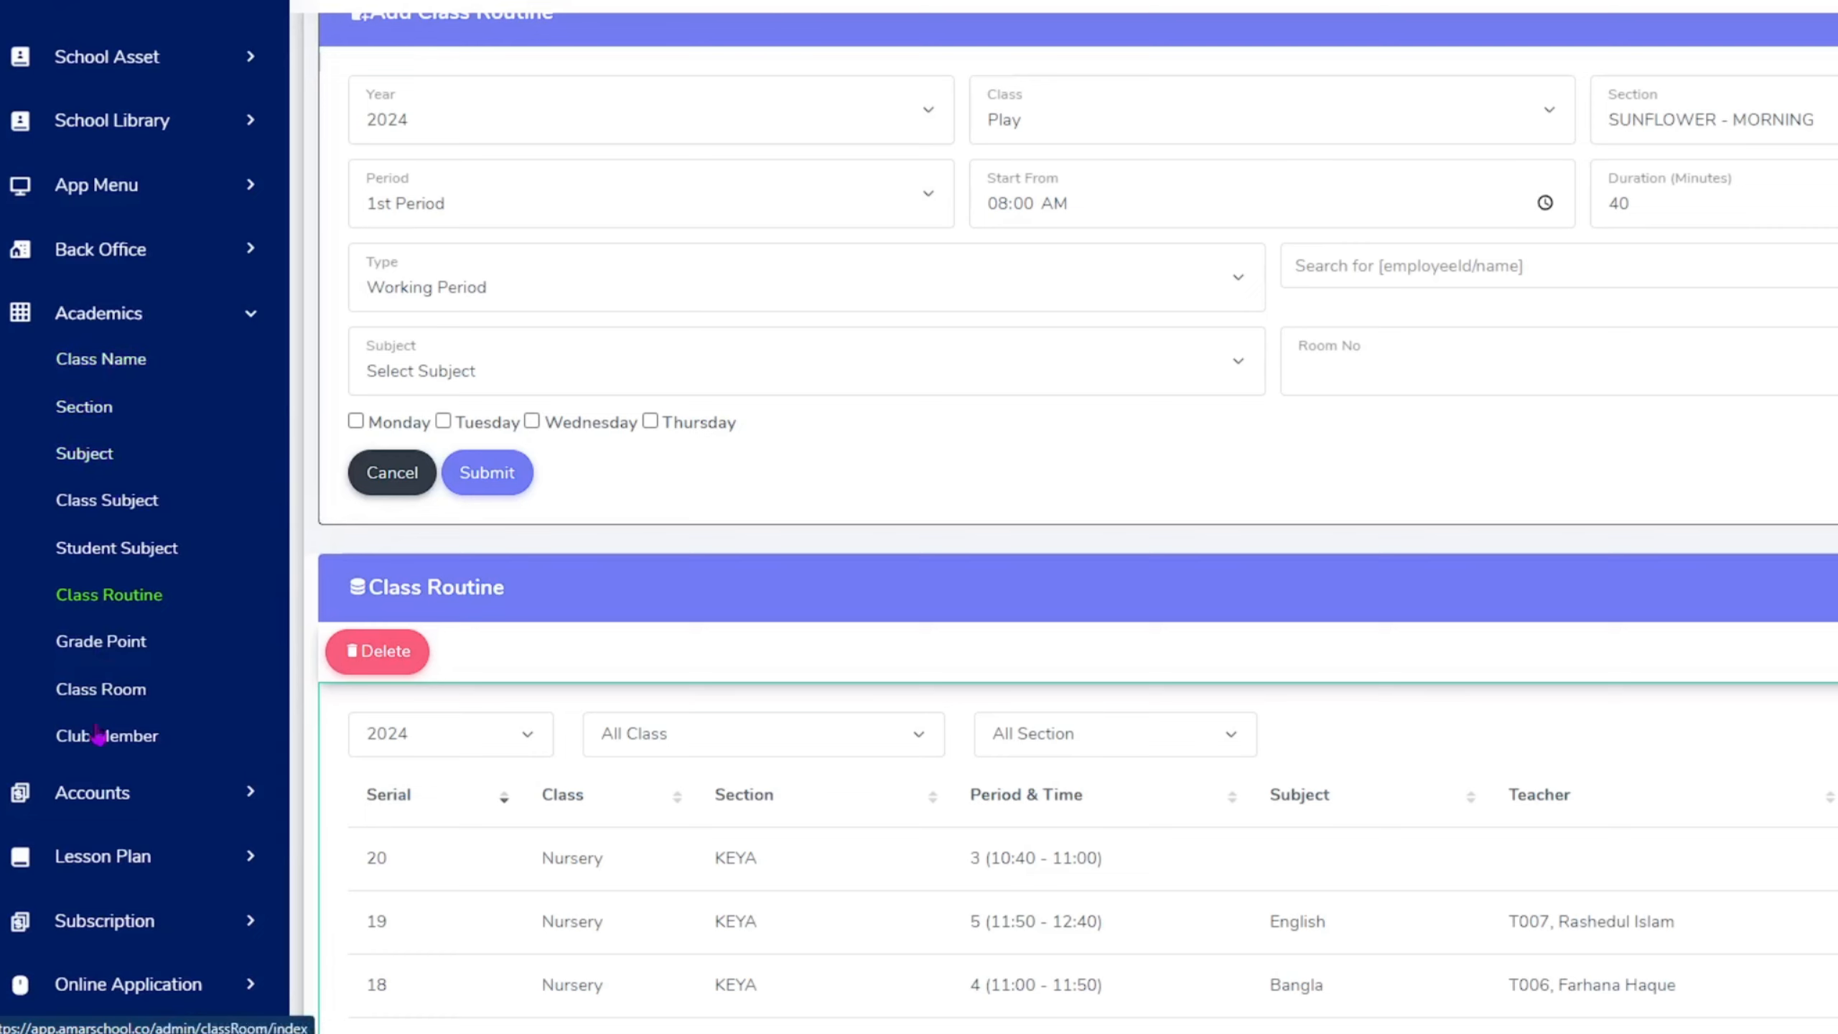
- Open the Scroll Notice page of the App Menu section and start a new scroll notice
left_click(115, 316)
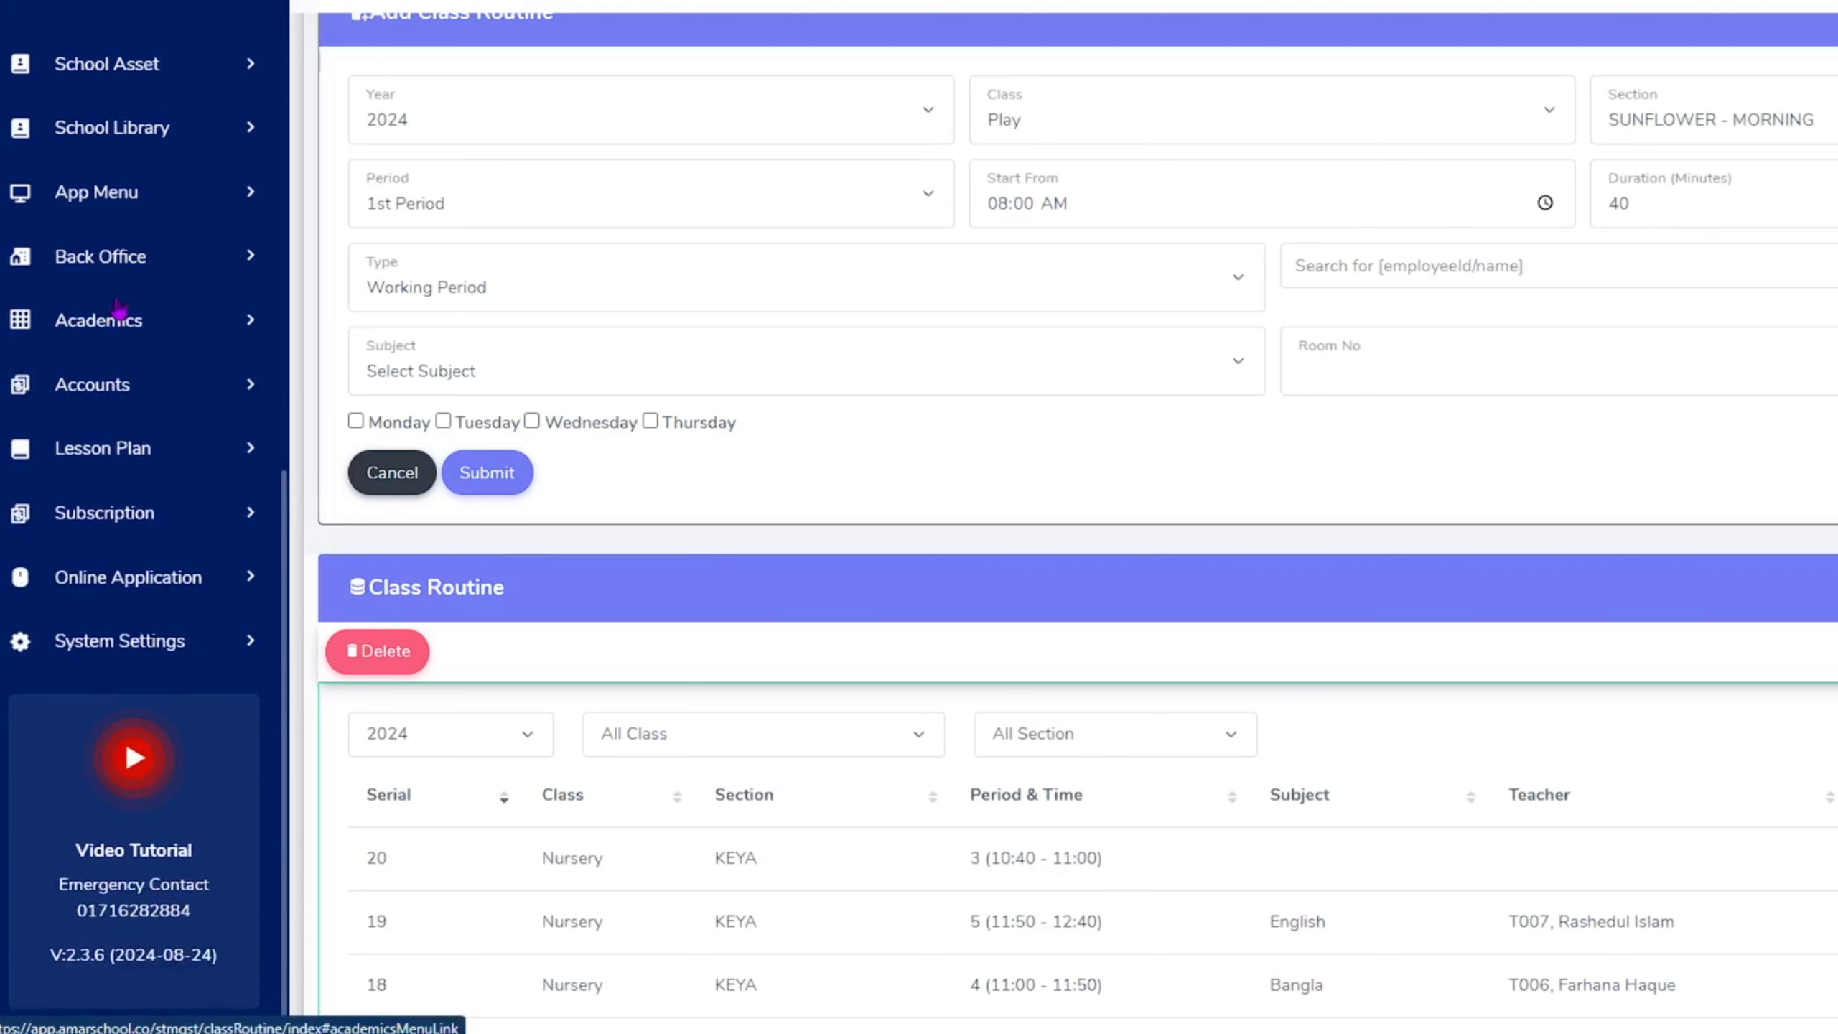
left_click(116, 194)
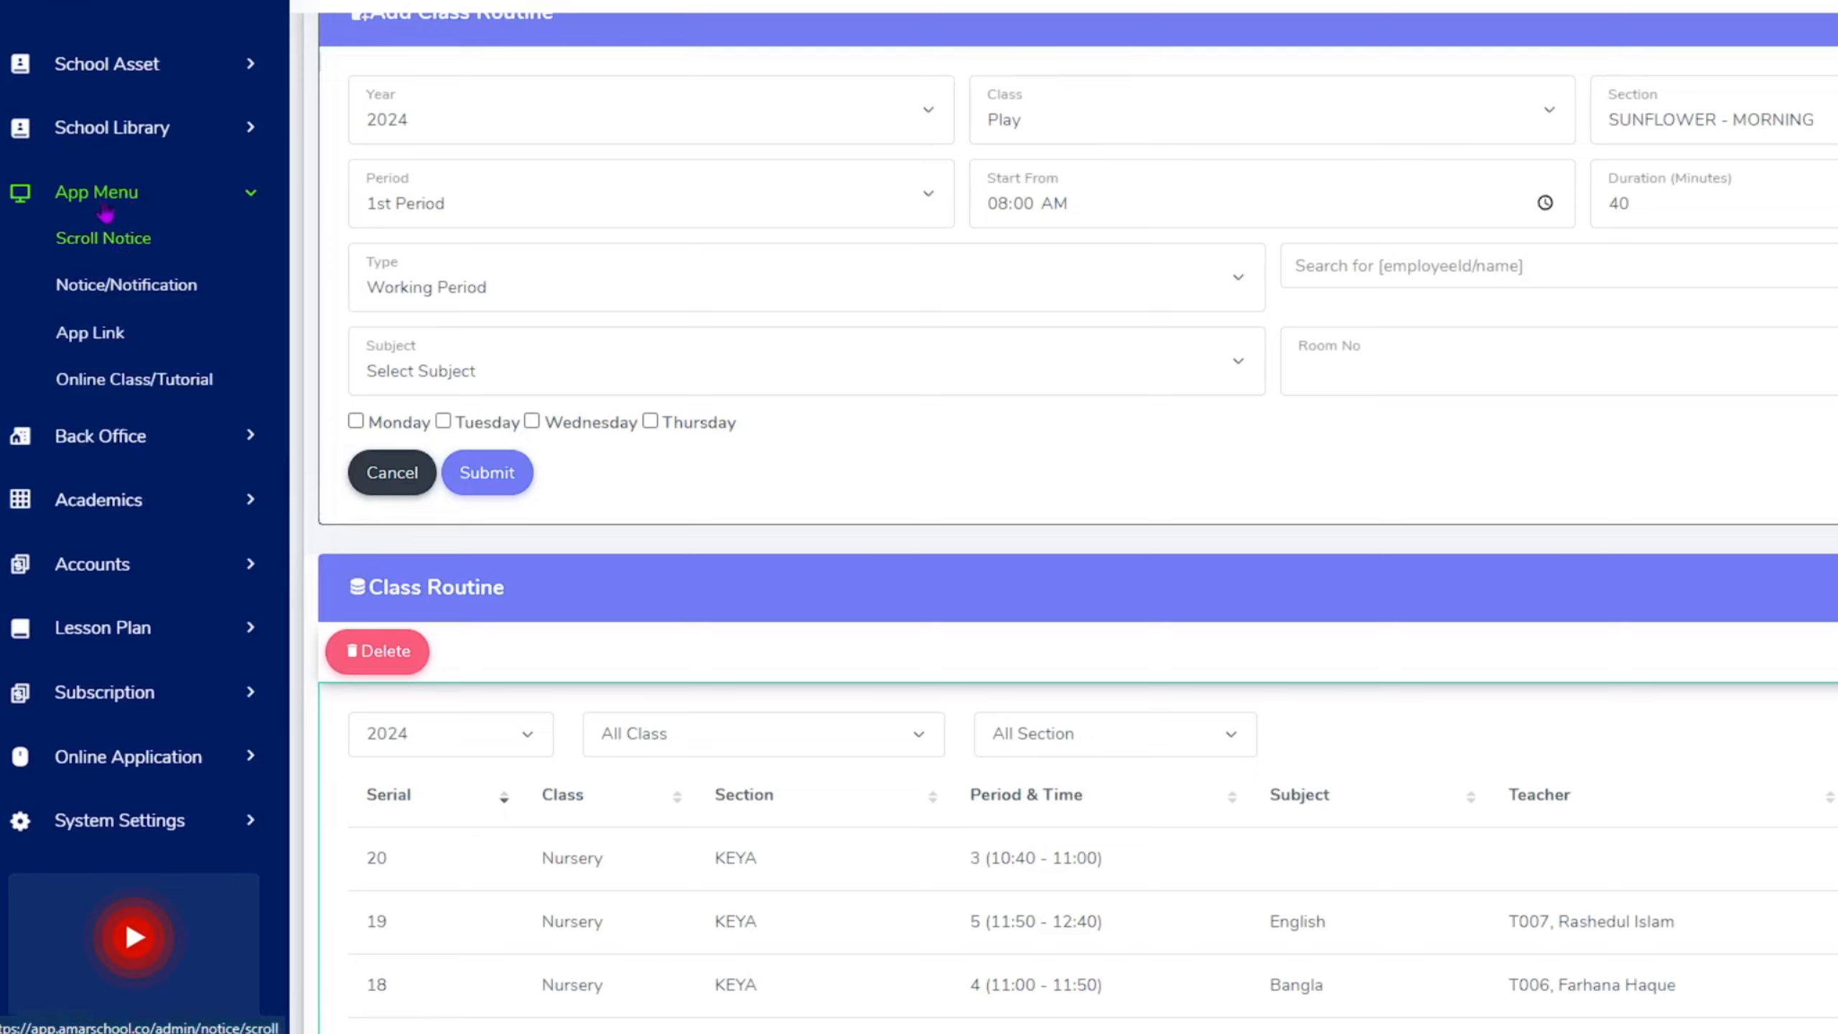
left_click(127, 246)
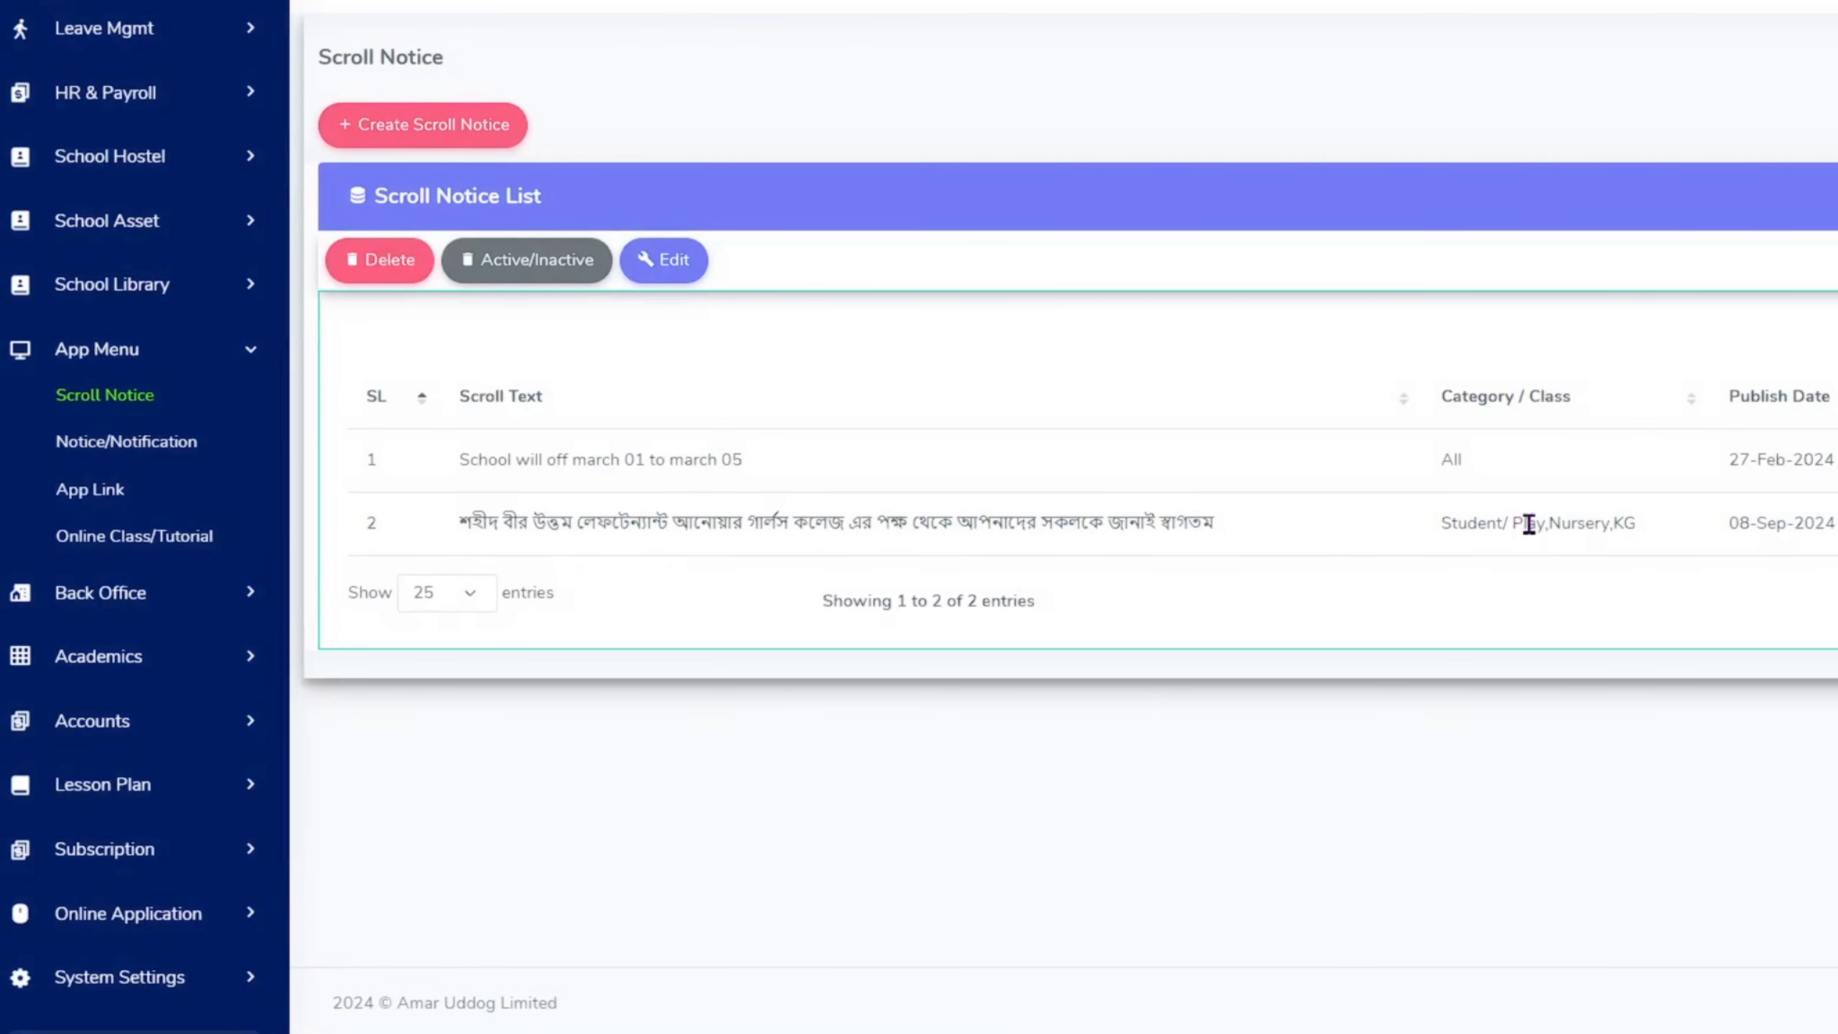
left_click(401, 135)
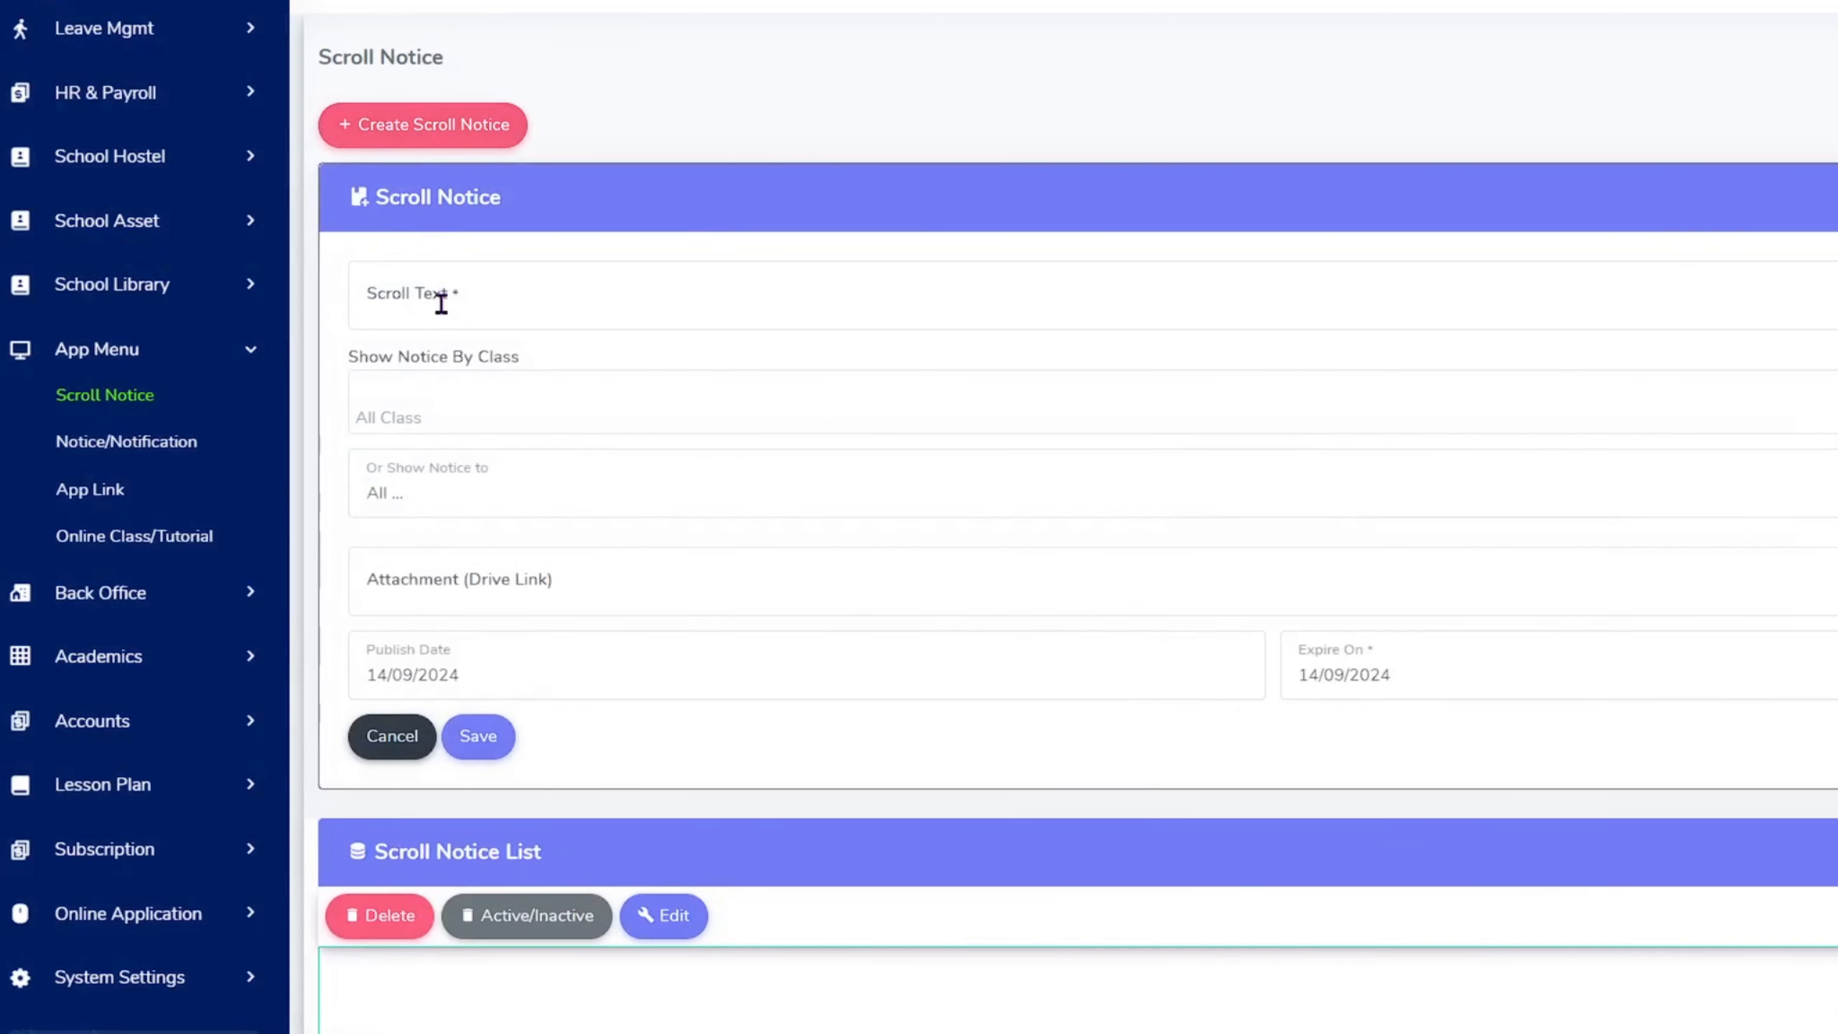
- Look through the class choices for the new scroll notice and limit it to class Play
left_click(441, 305)
left_click(475, 394)
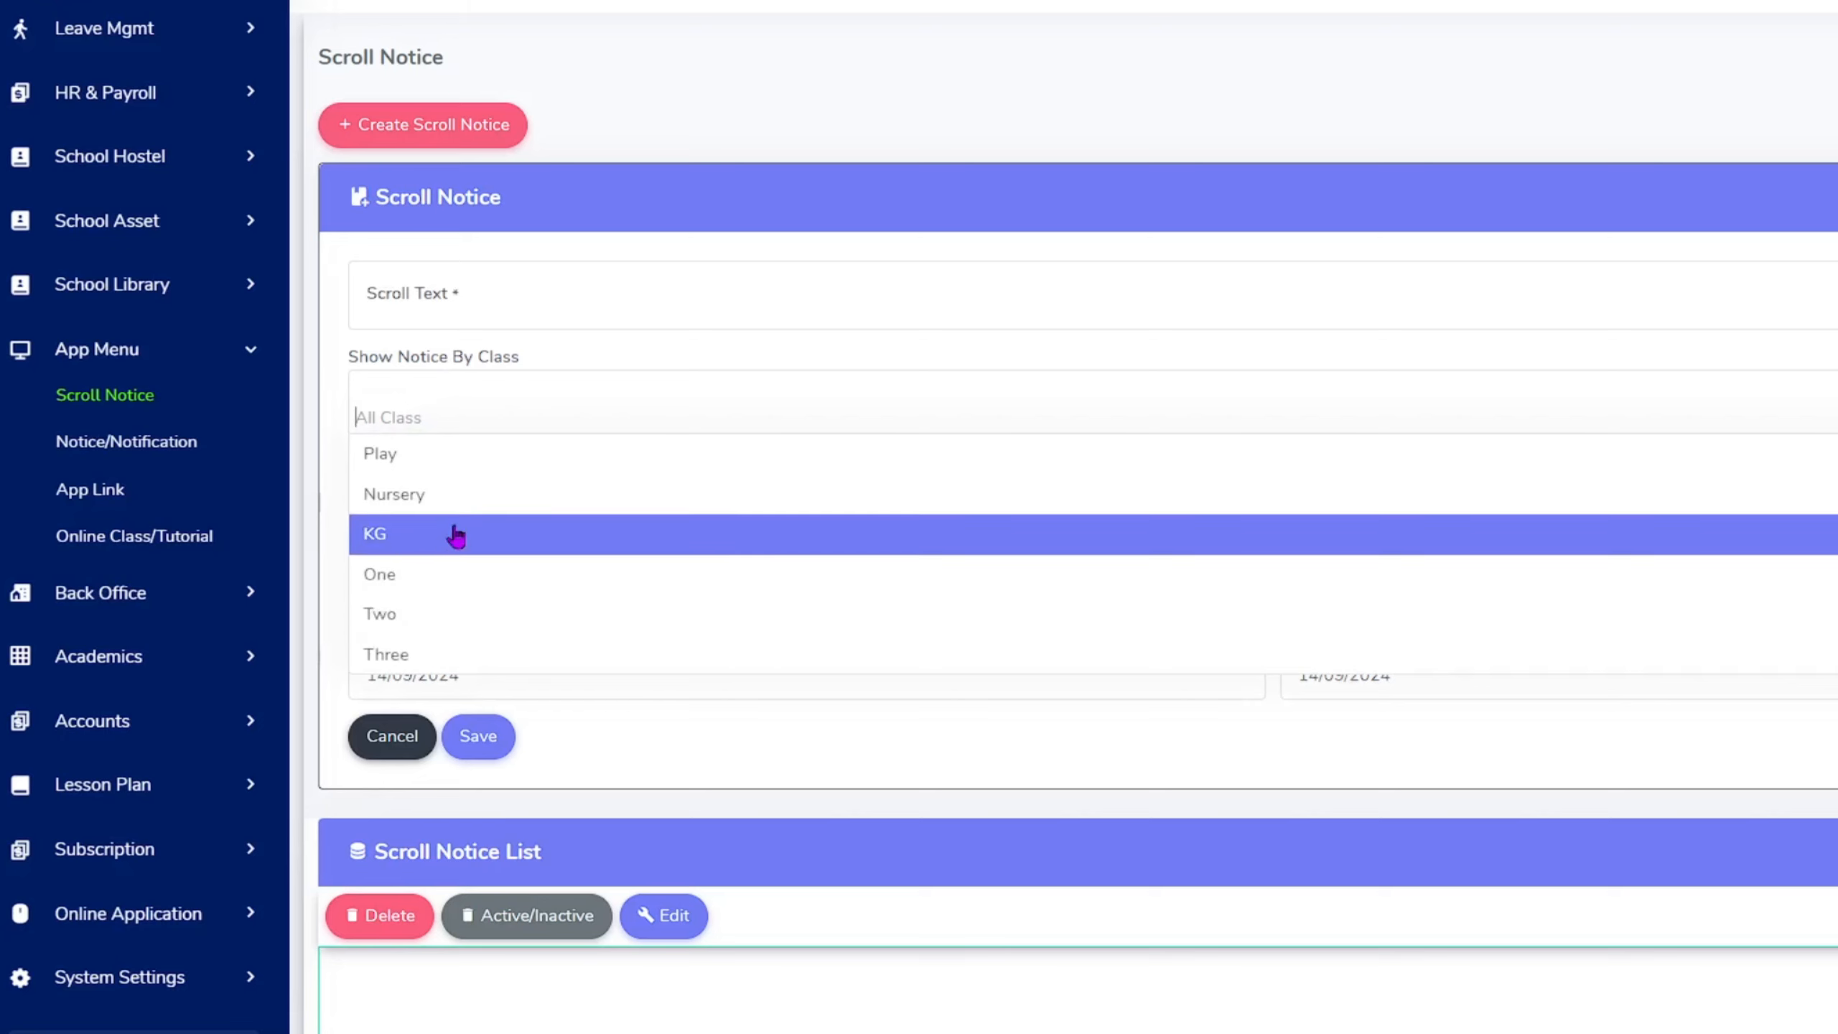
scroll(450, 528, "down", 3)
scroll(449, 525, "up", 3)
left_click(447, 463)
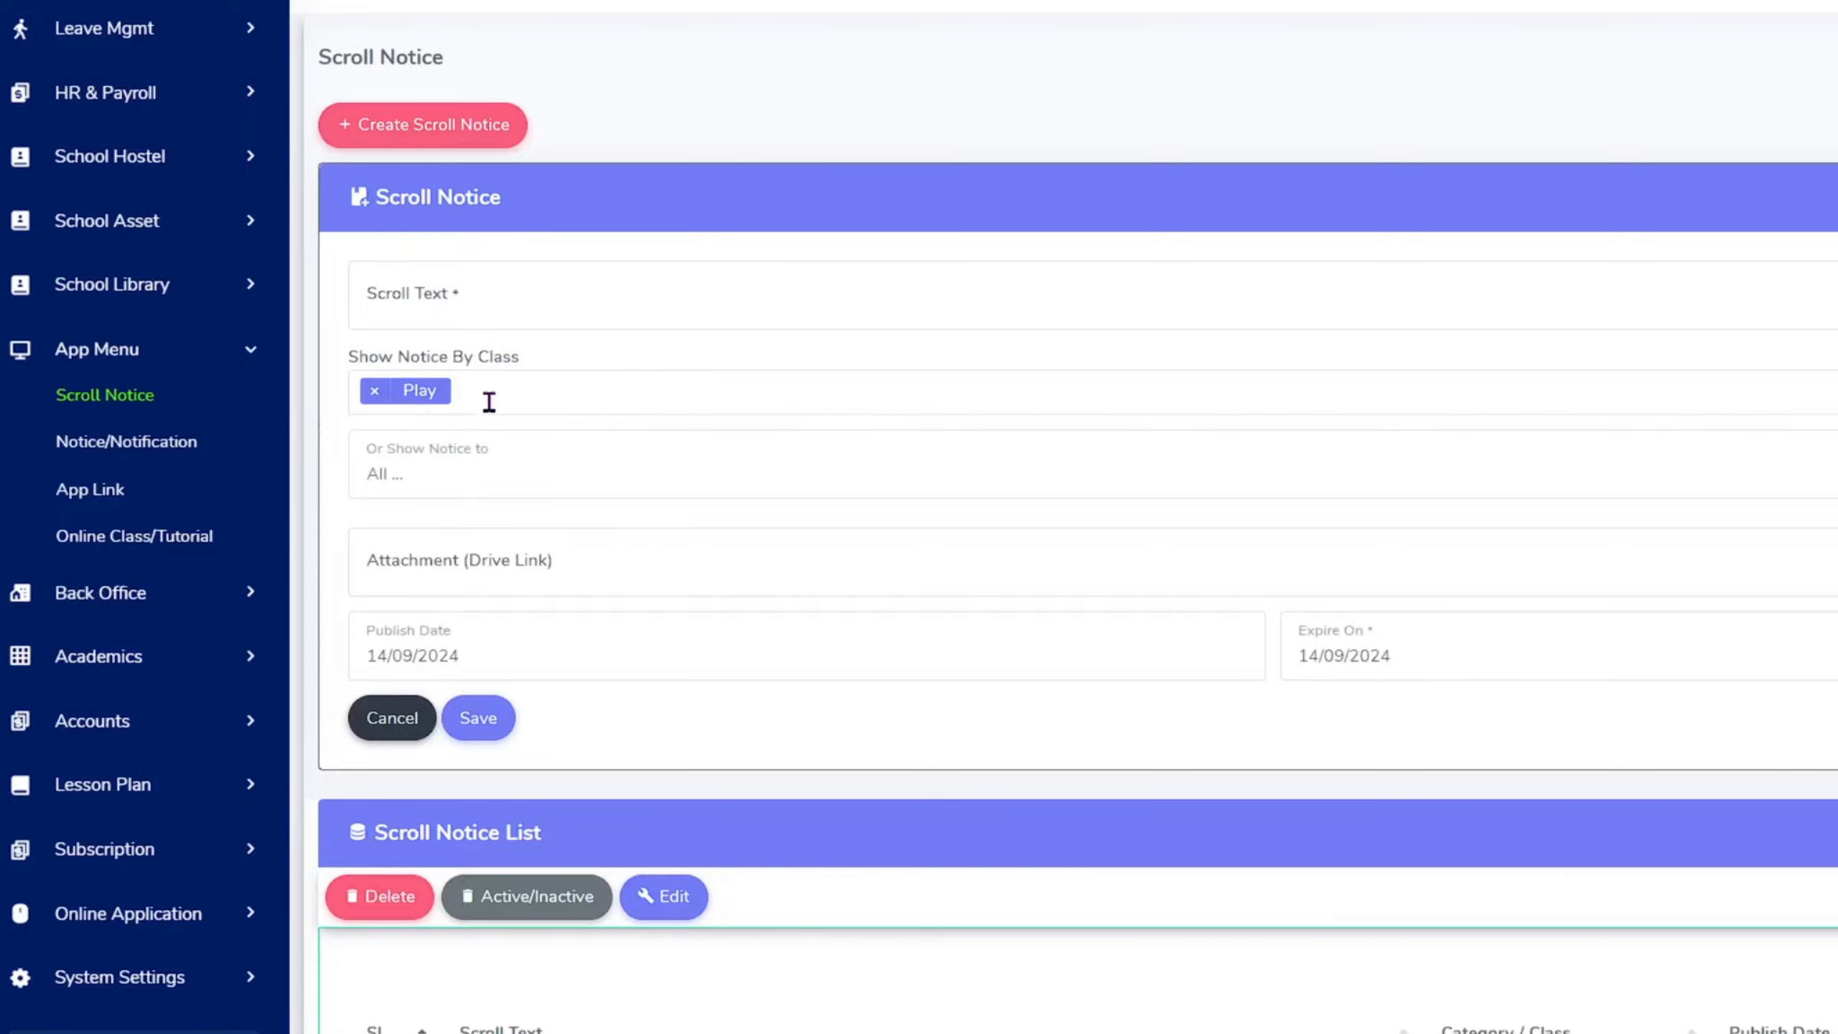
- Examine the recipient group choices and the publish and expiry calendars of the scroll notice, keeping the recipients at All
left_click(461, 481)
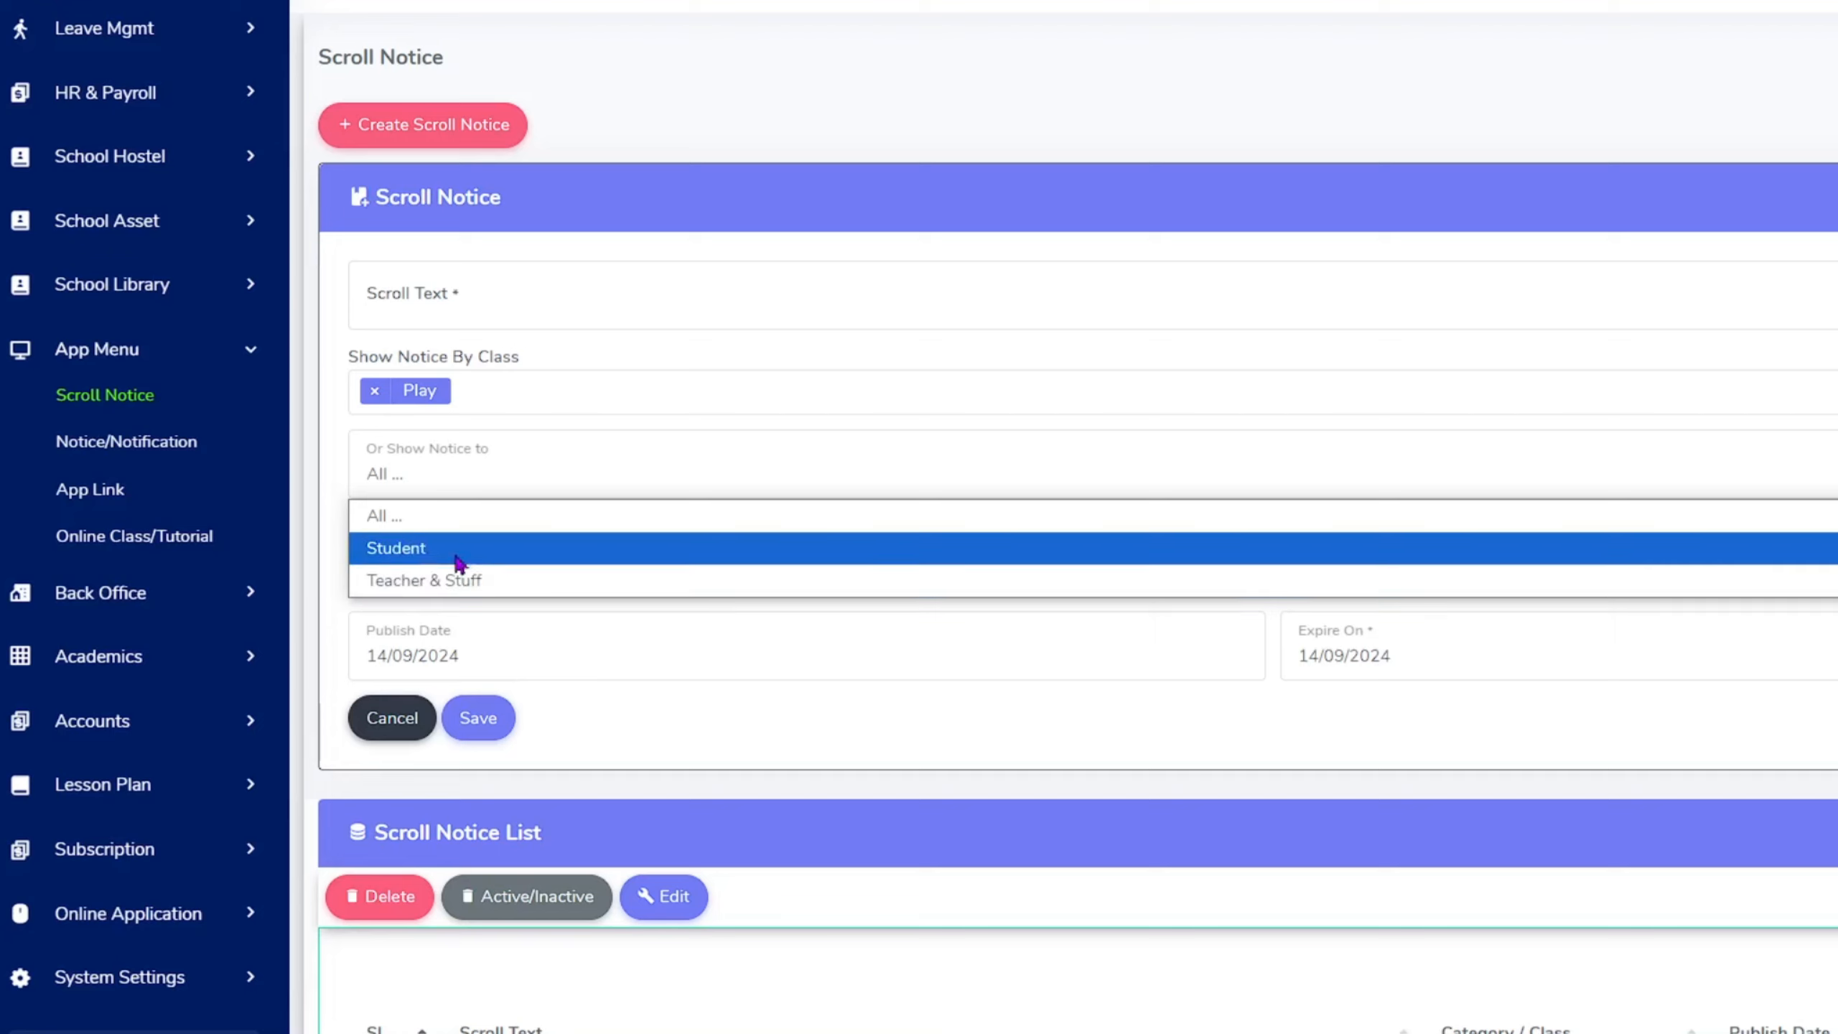
left_click(429, 520)
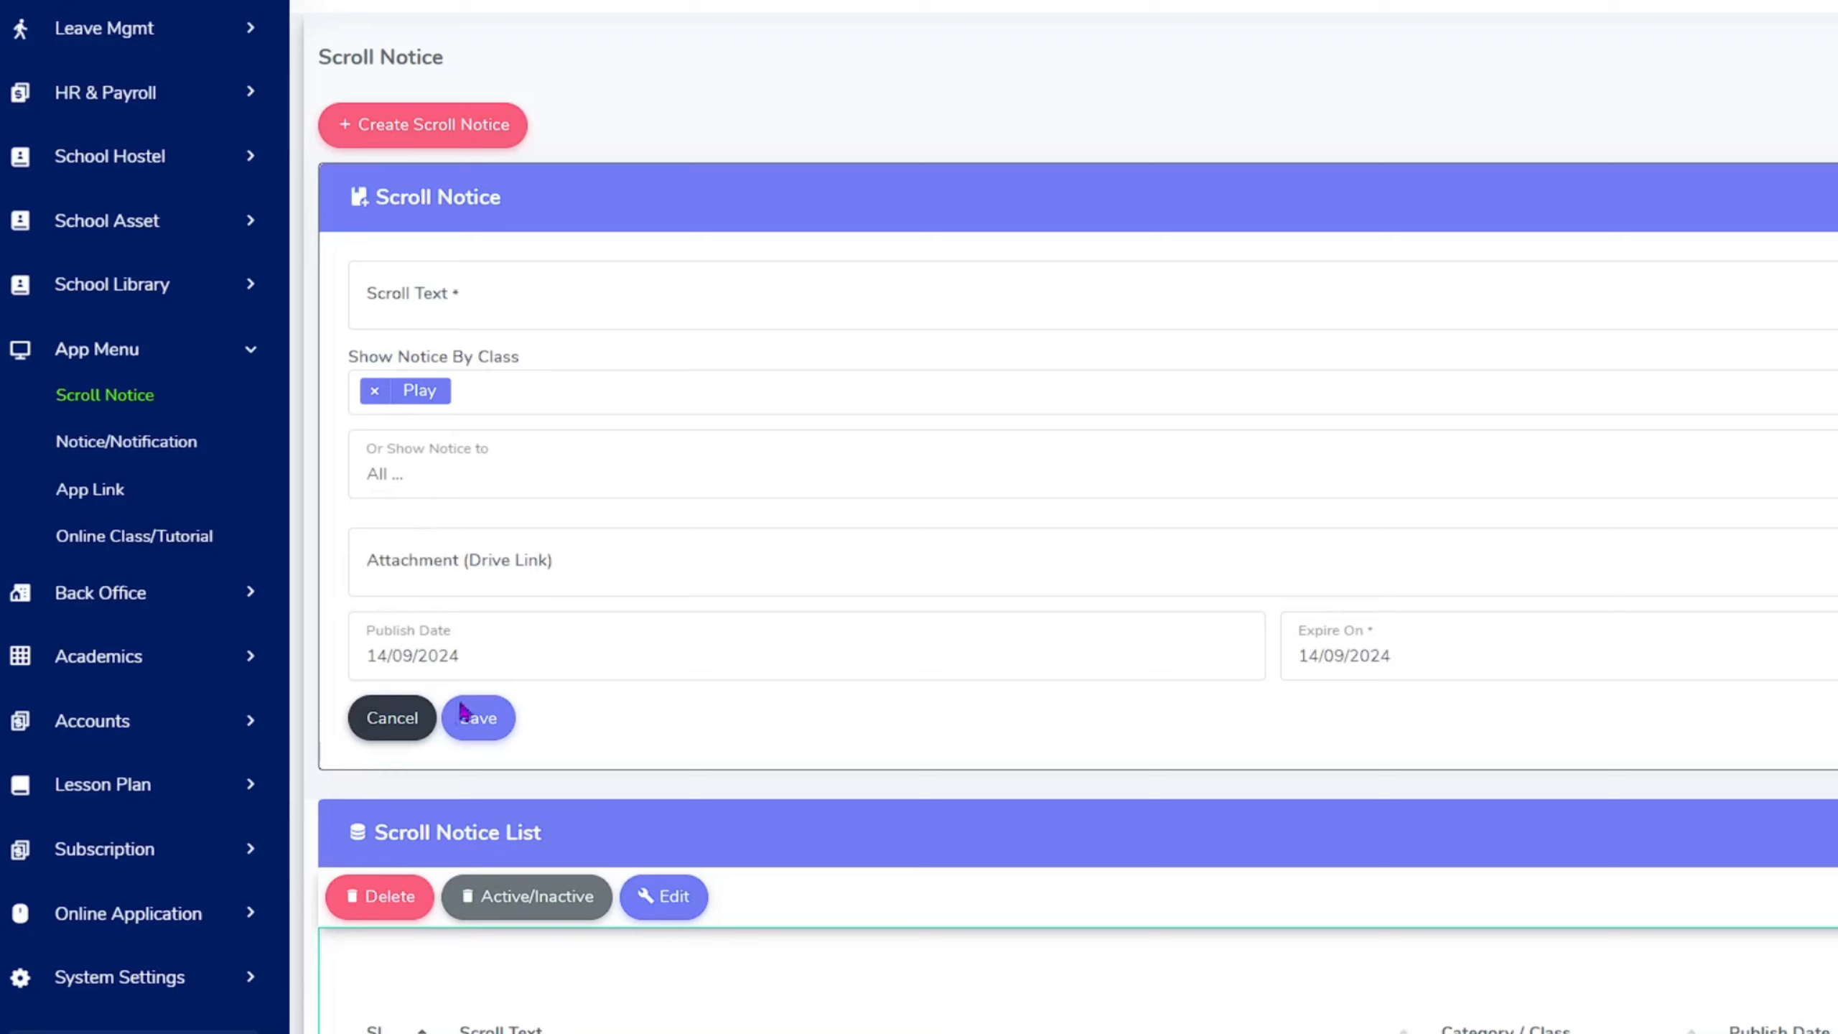
left_click(404, 660)
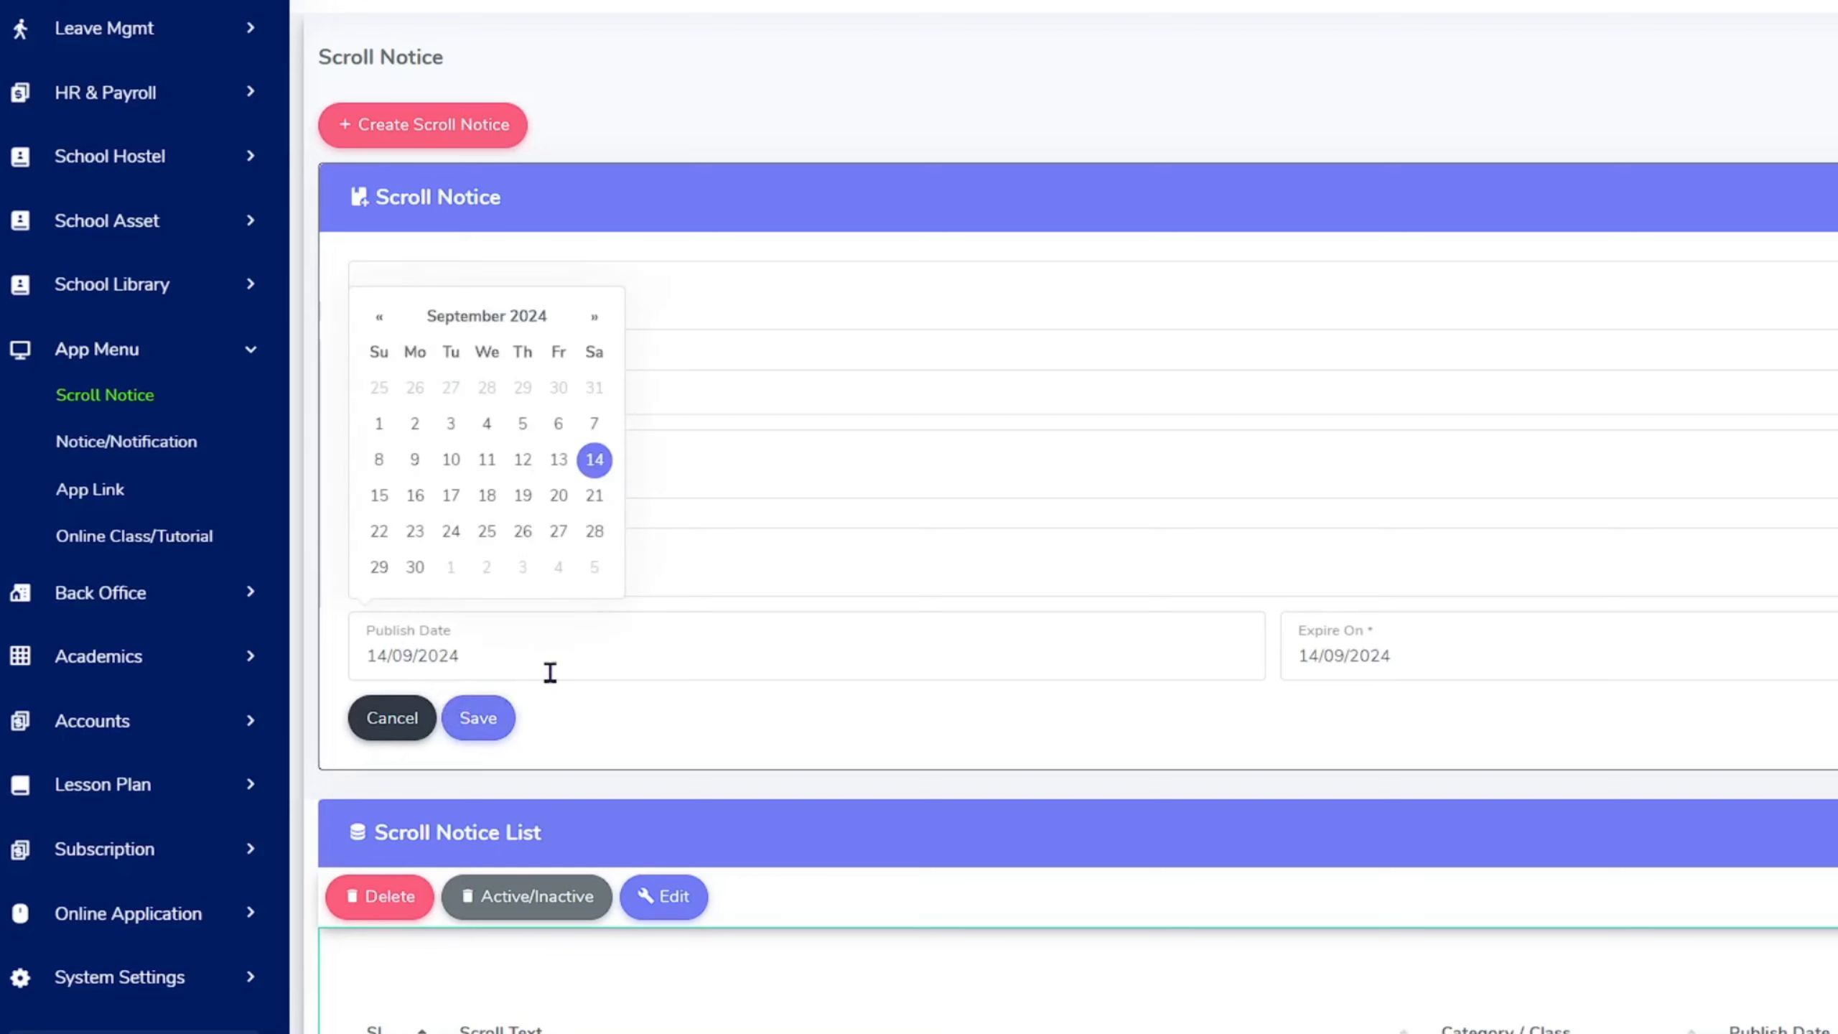
left_click(1386, 662)
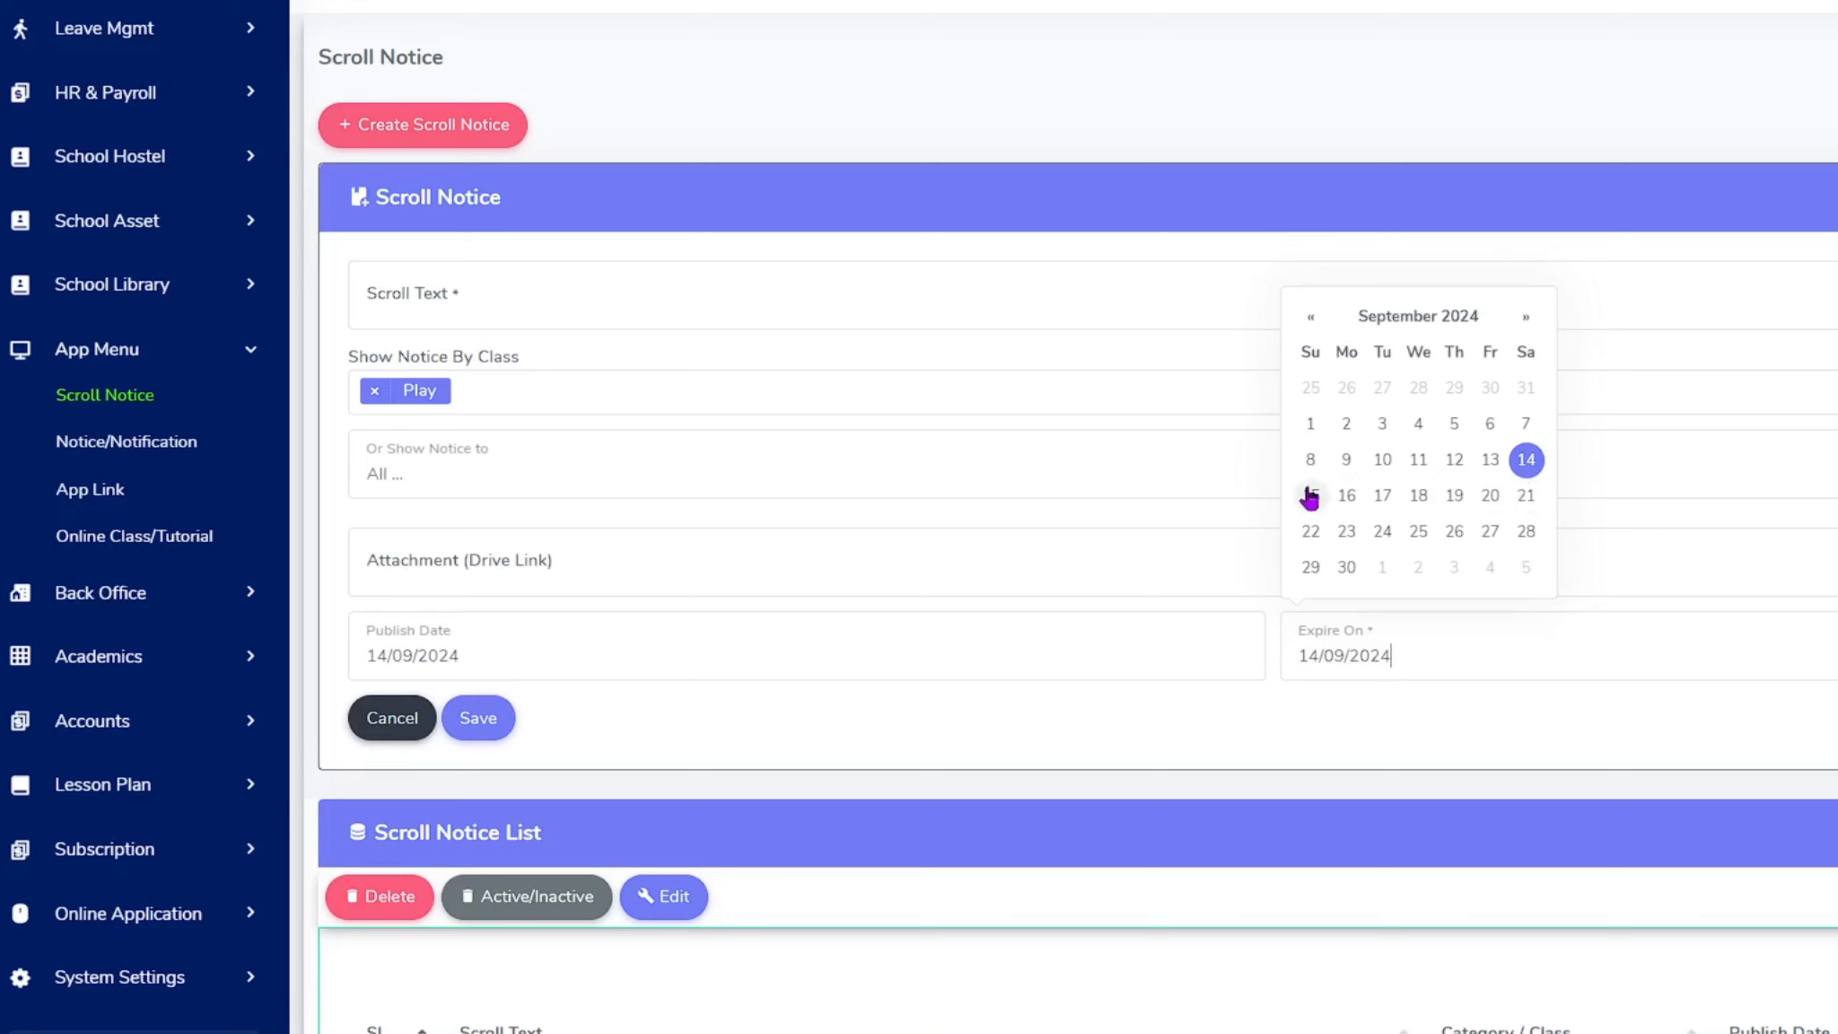
left_click(981, 727)
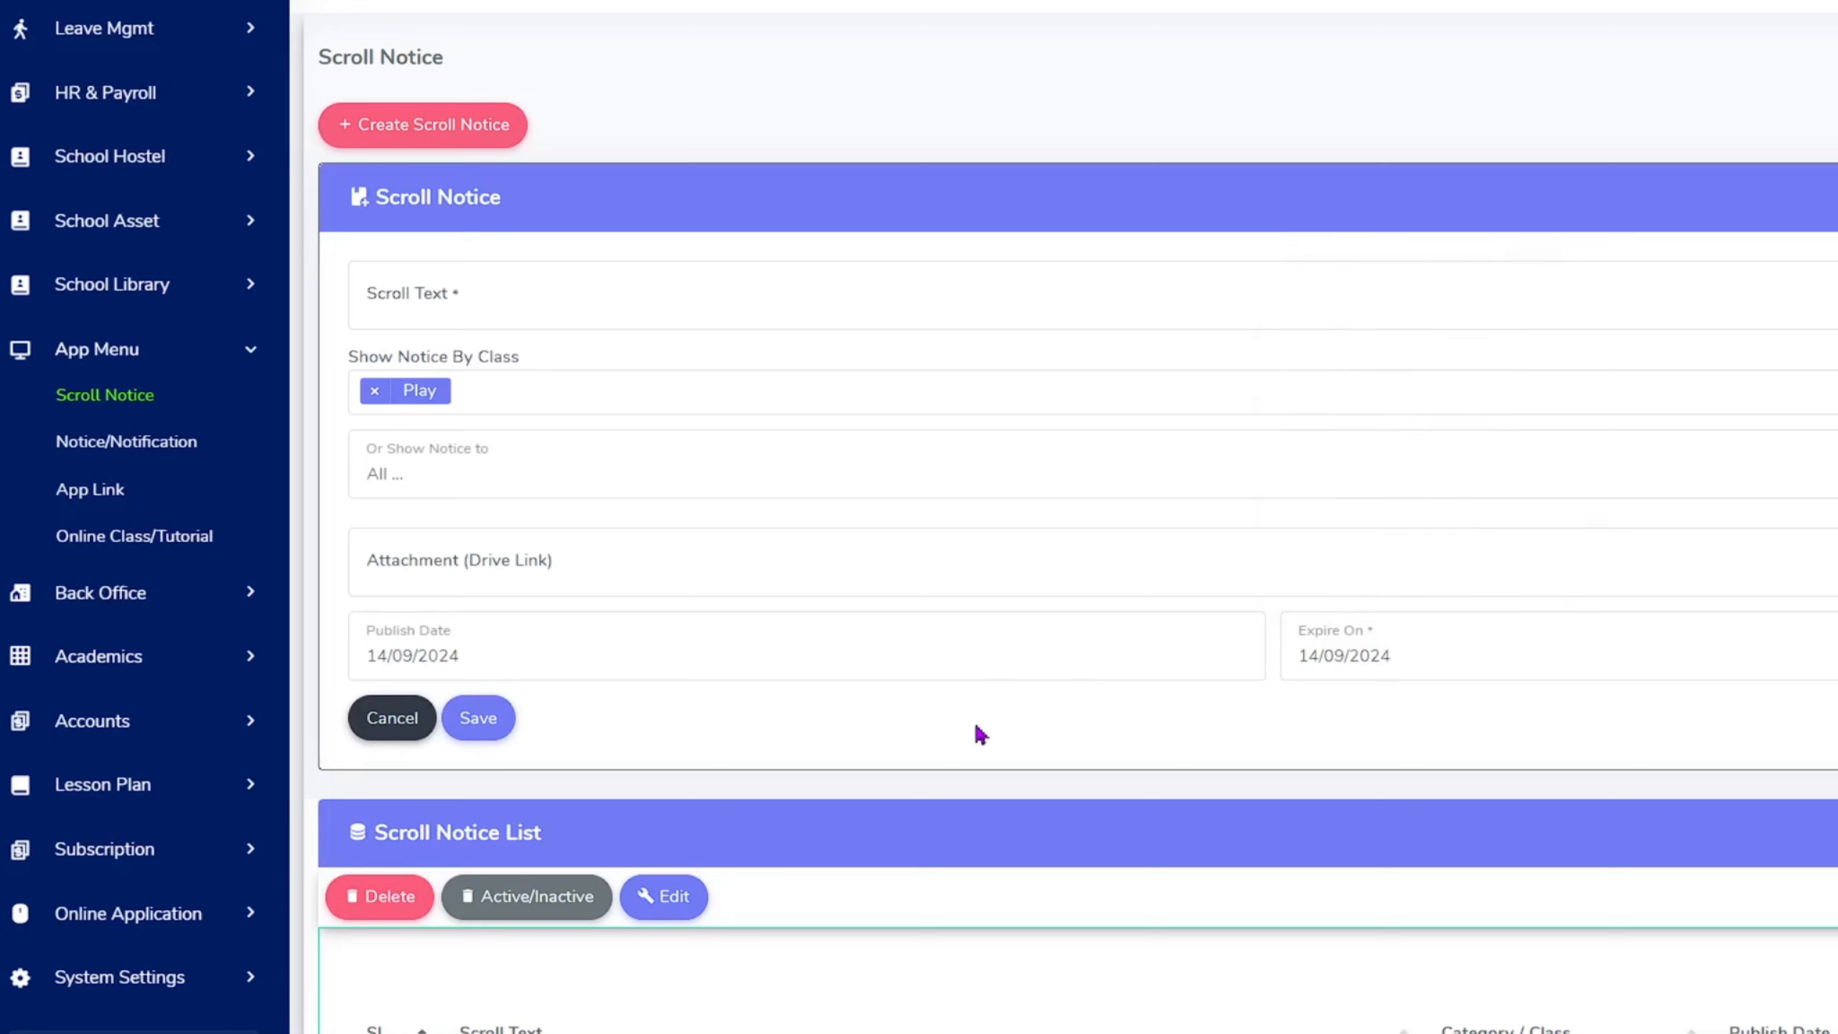
- Examine the scroll notice list, checking the text and class categories of the second notice
scroll(733, 717, "down", 4)
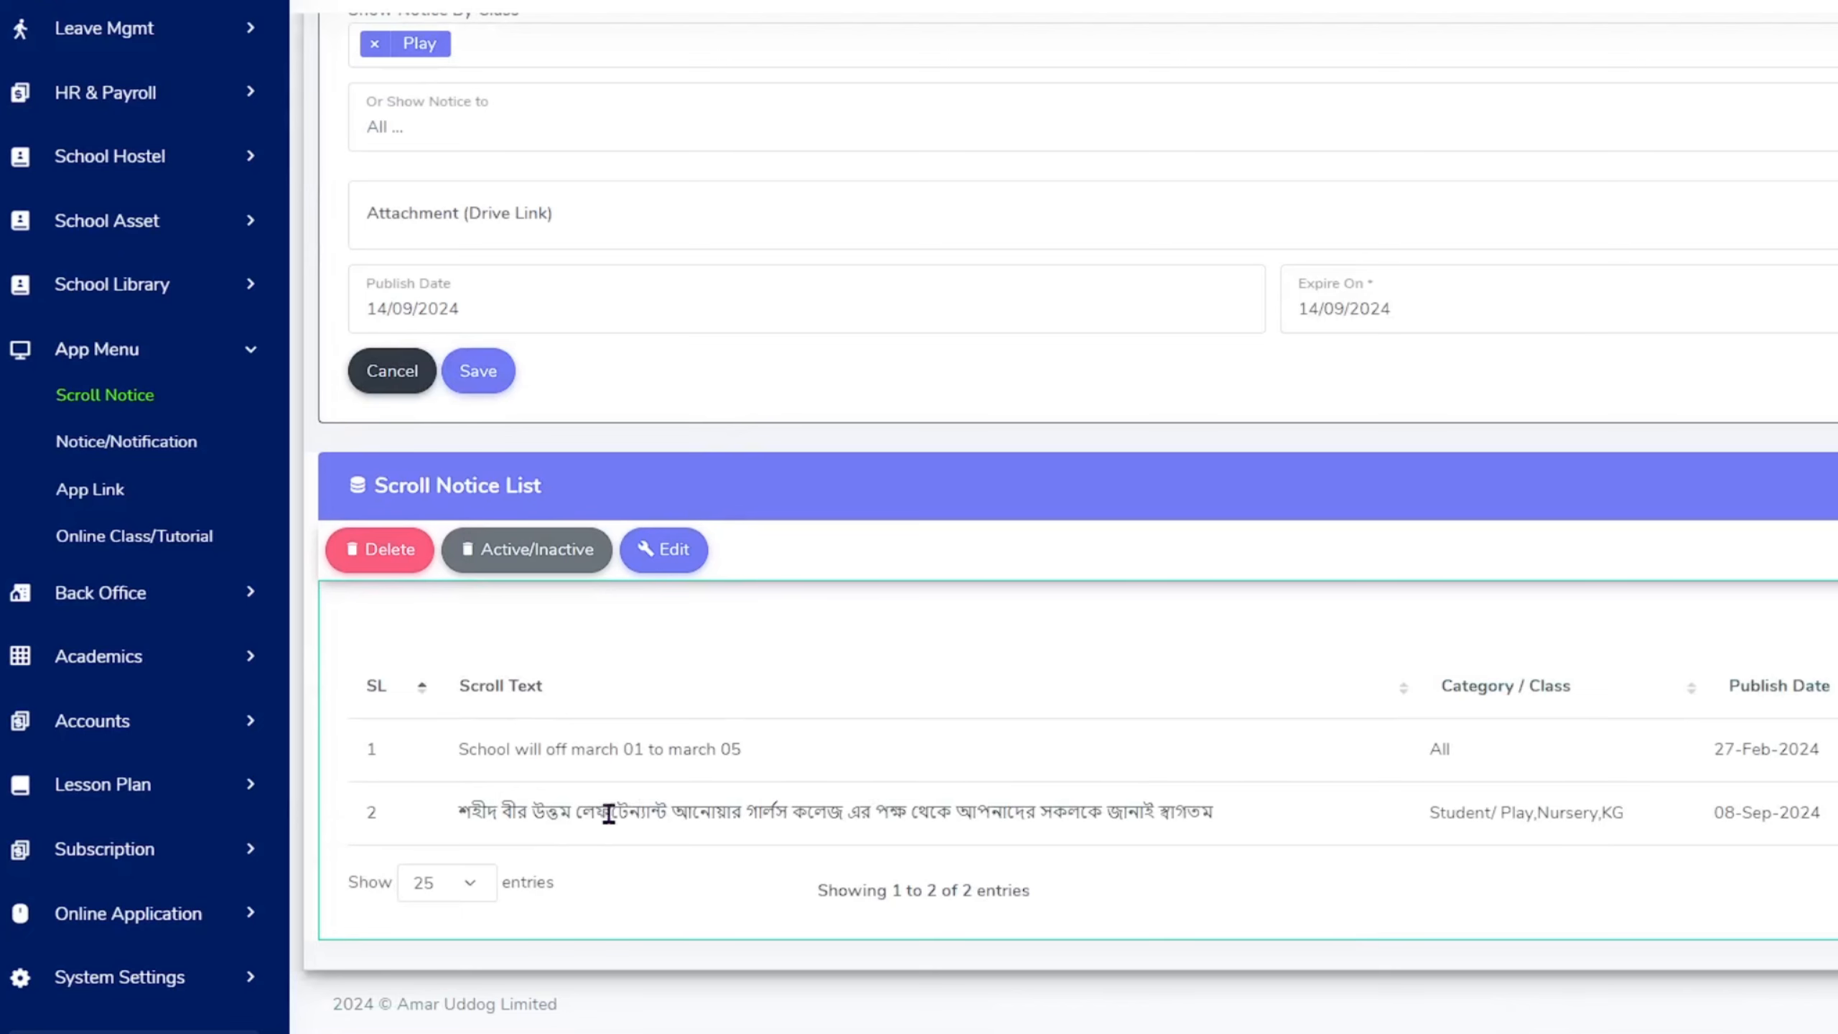
left_click(847, 814)
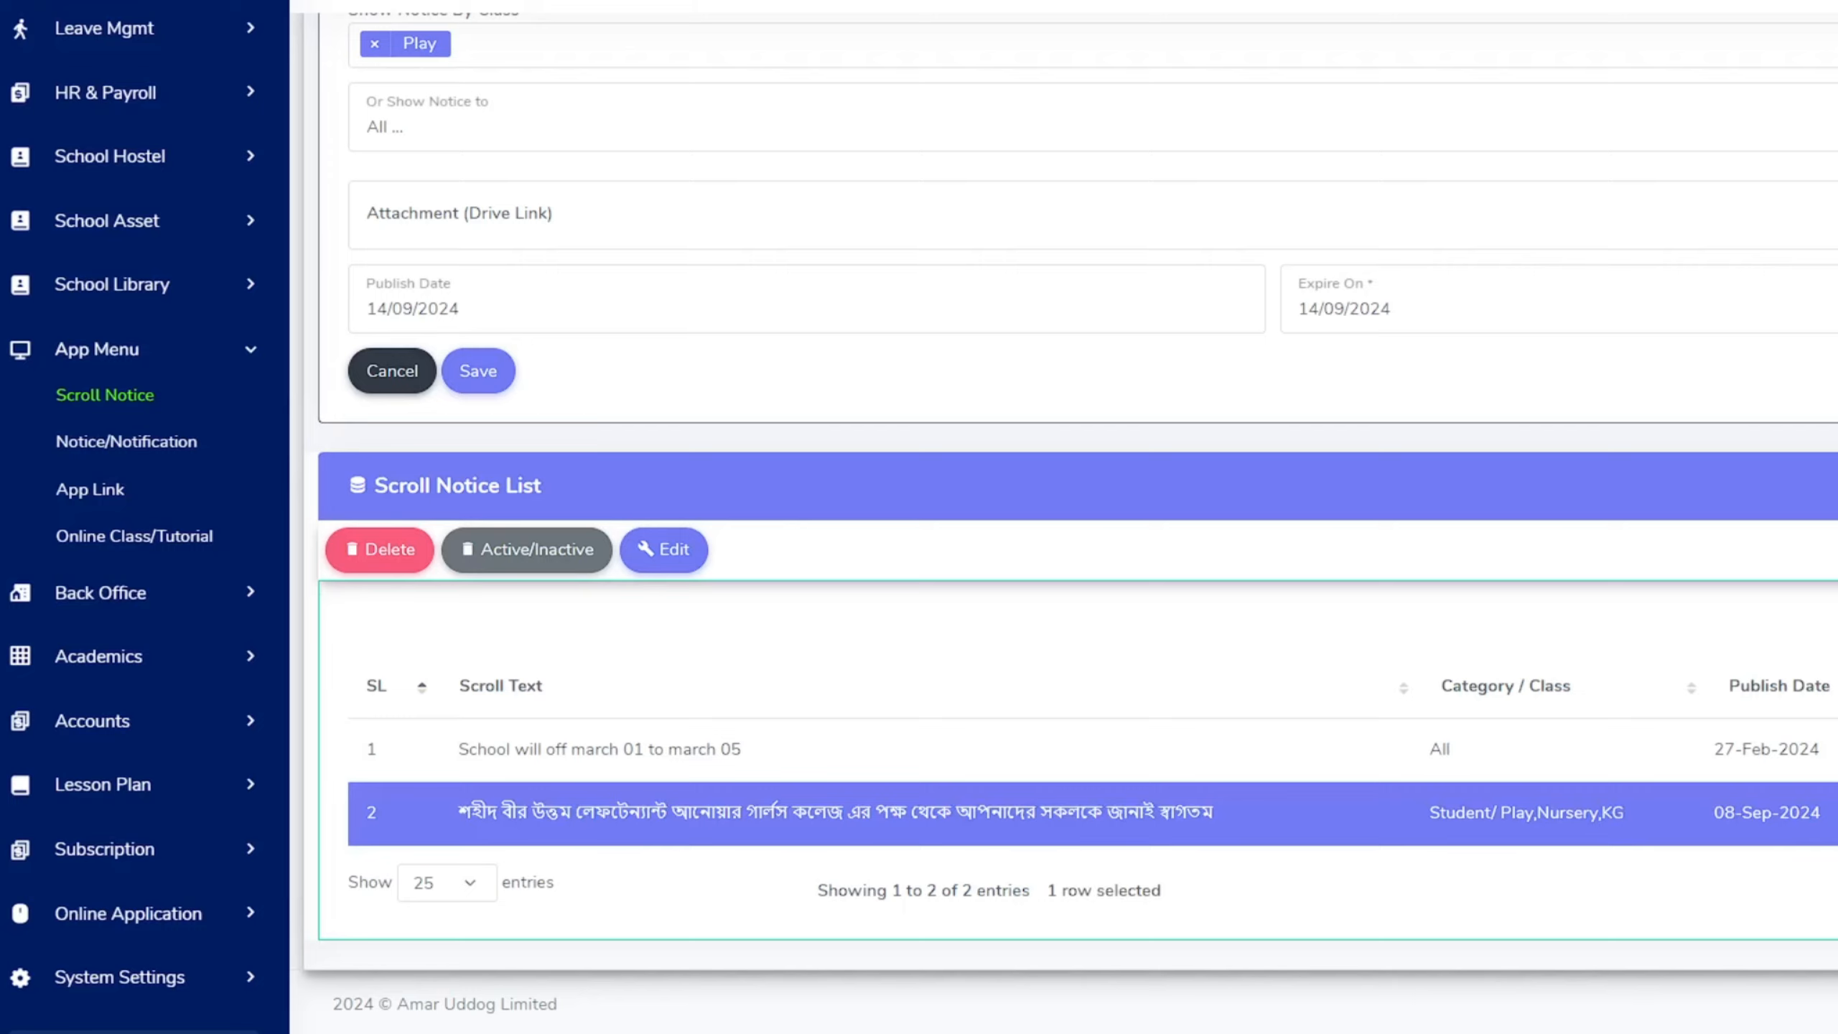
left_click_drag(1514, 824, 1633, 825)
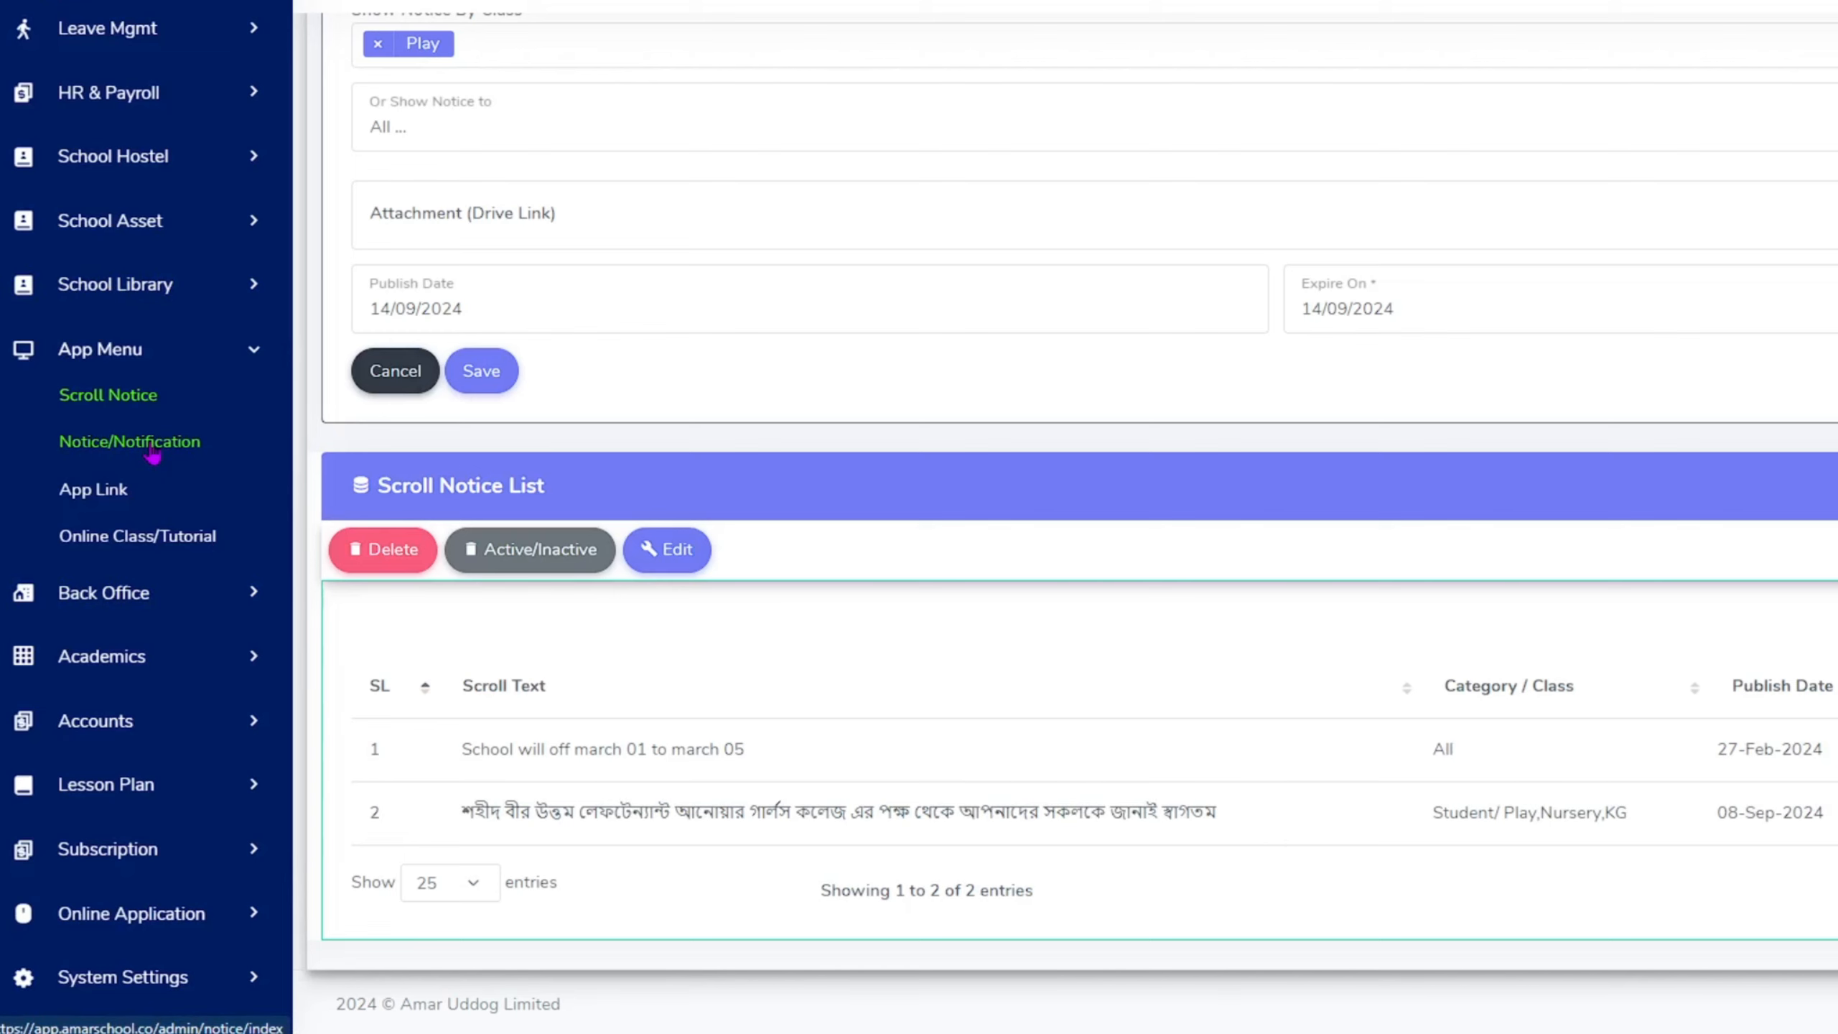
- Open the Notice/Notification page and start a new notice board item
left_click(153, 442)
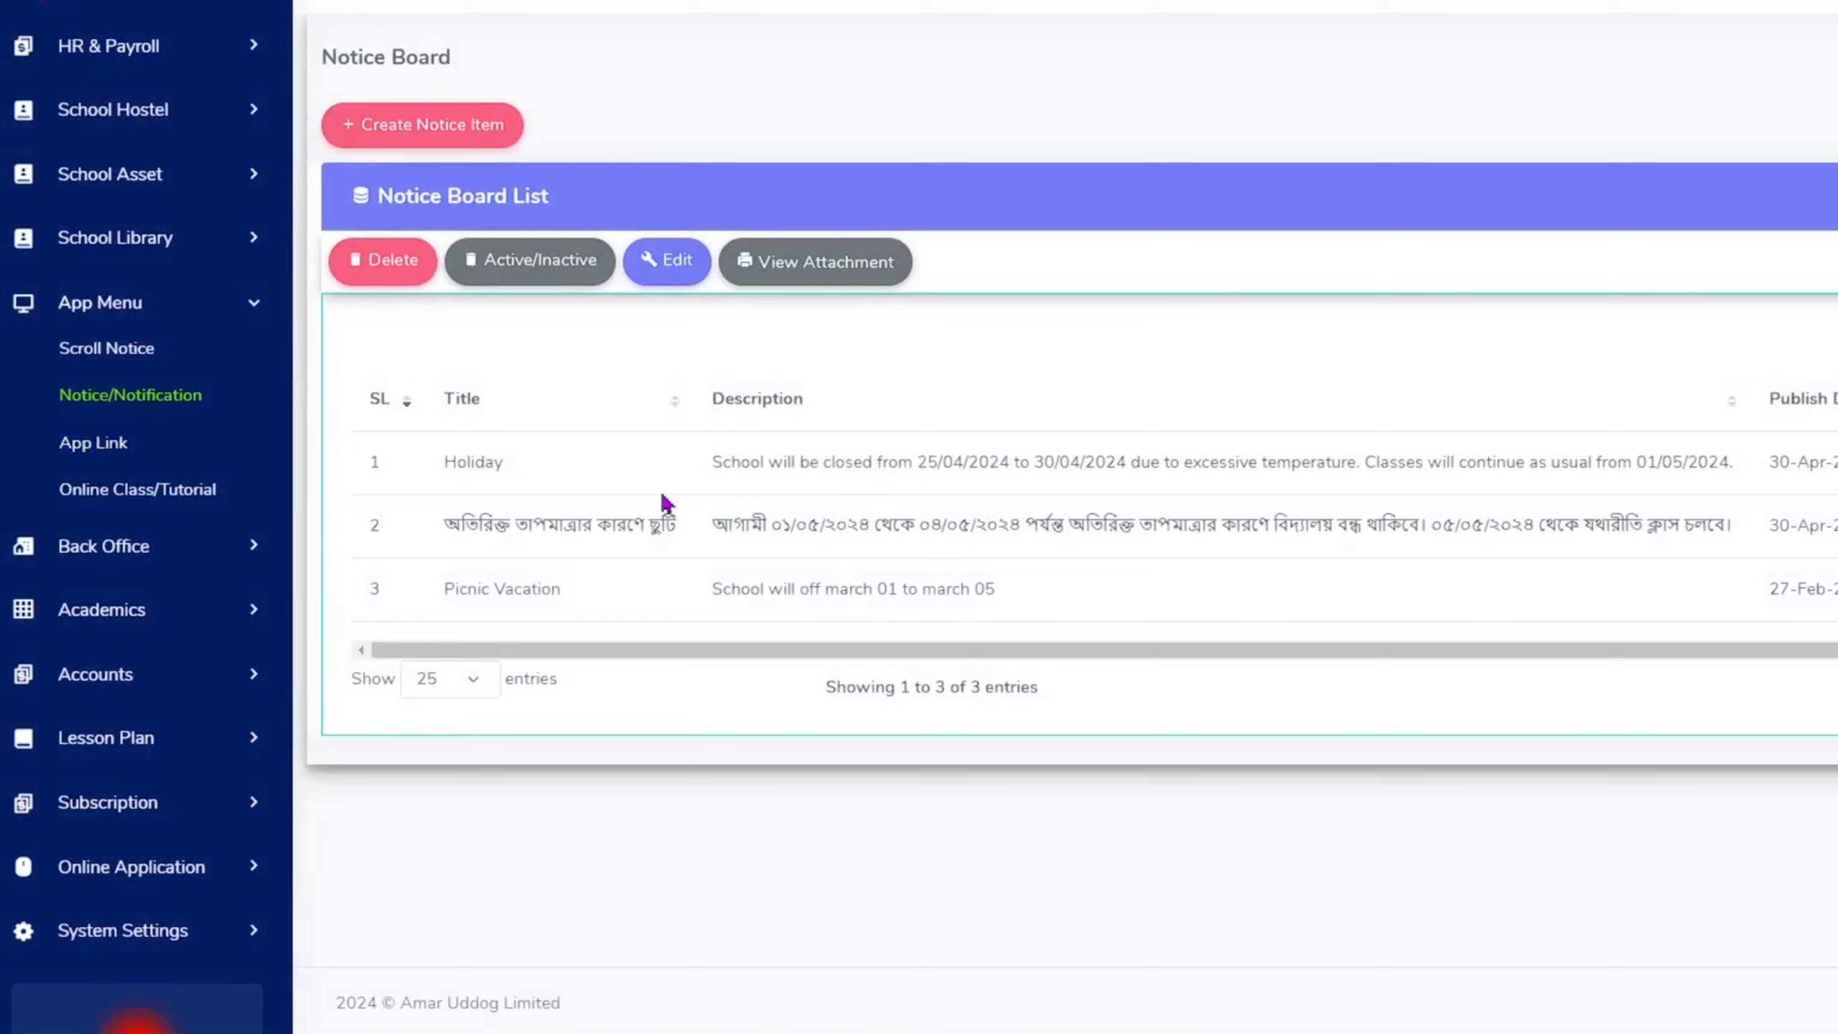
left_click(427, 136)
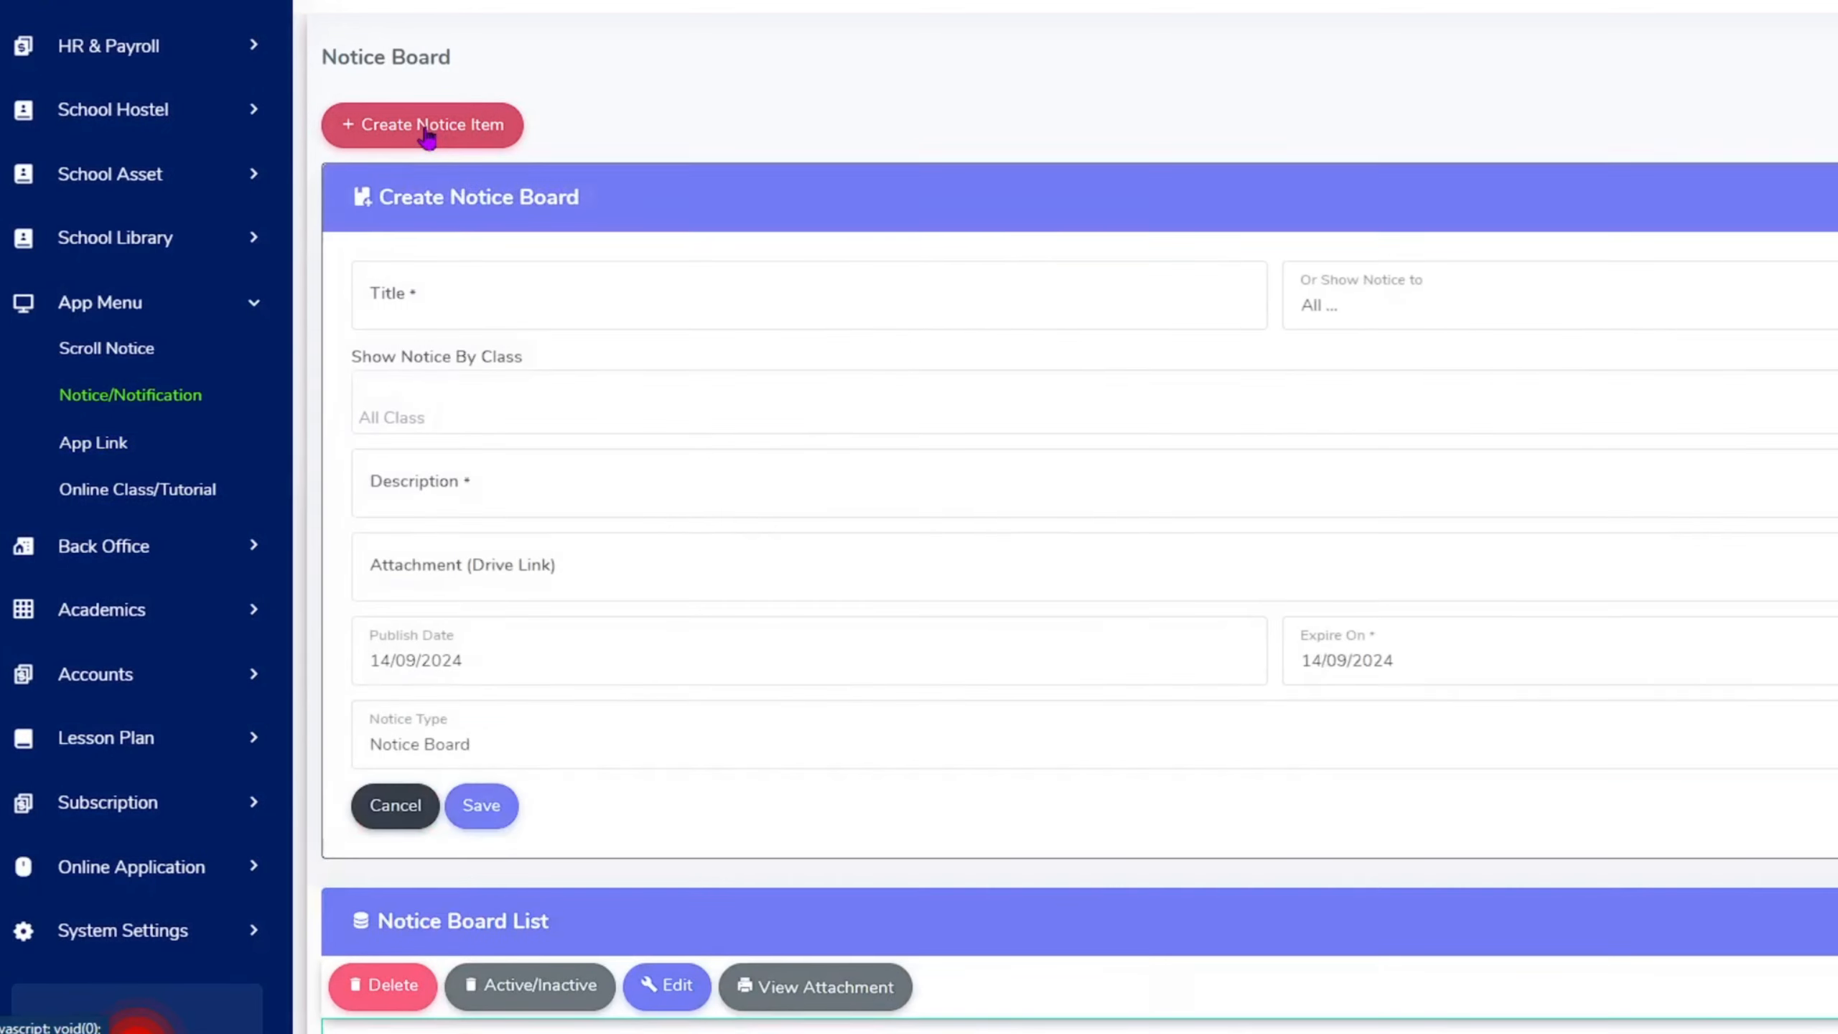
- Look over the recipient and class choices of the new notice and set its expiry date to 15/09/2024
left_click(1360, 318)
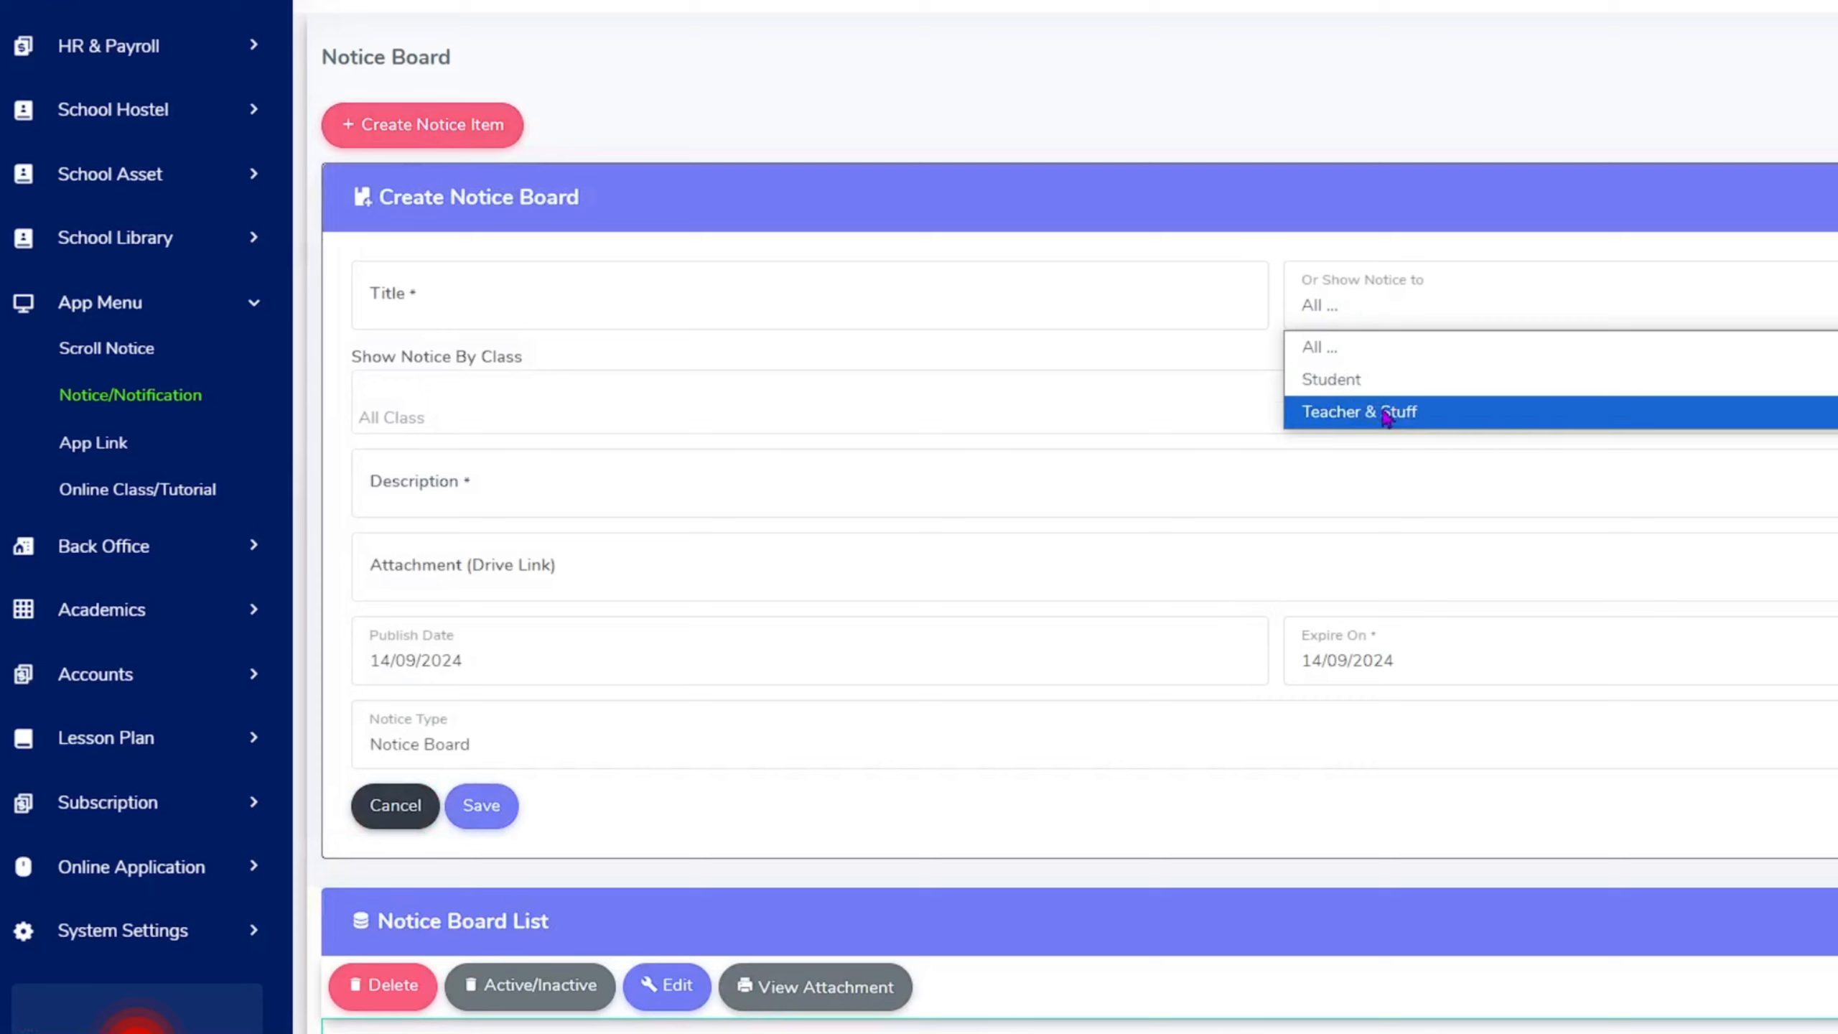
left_click(522, 398)
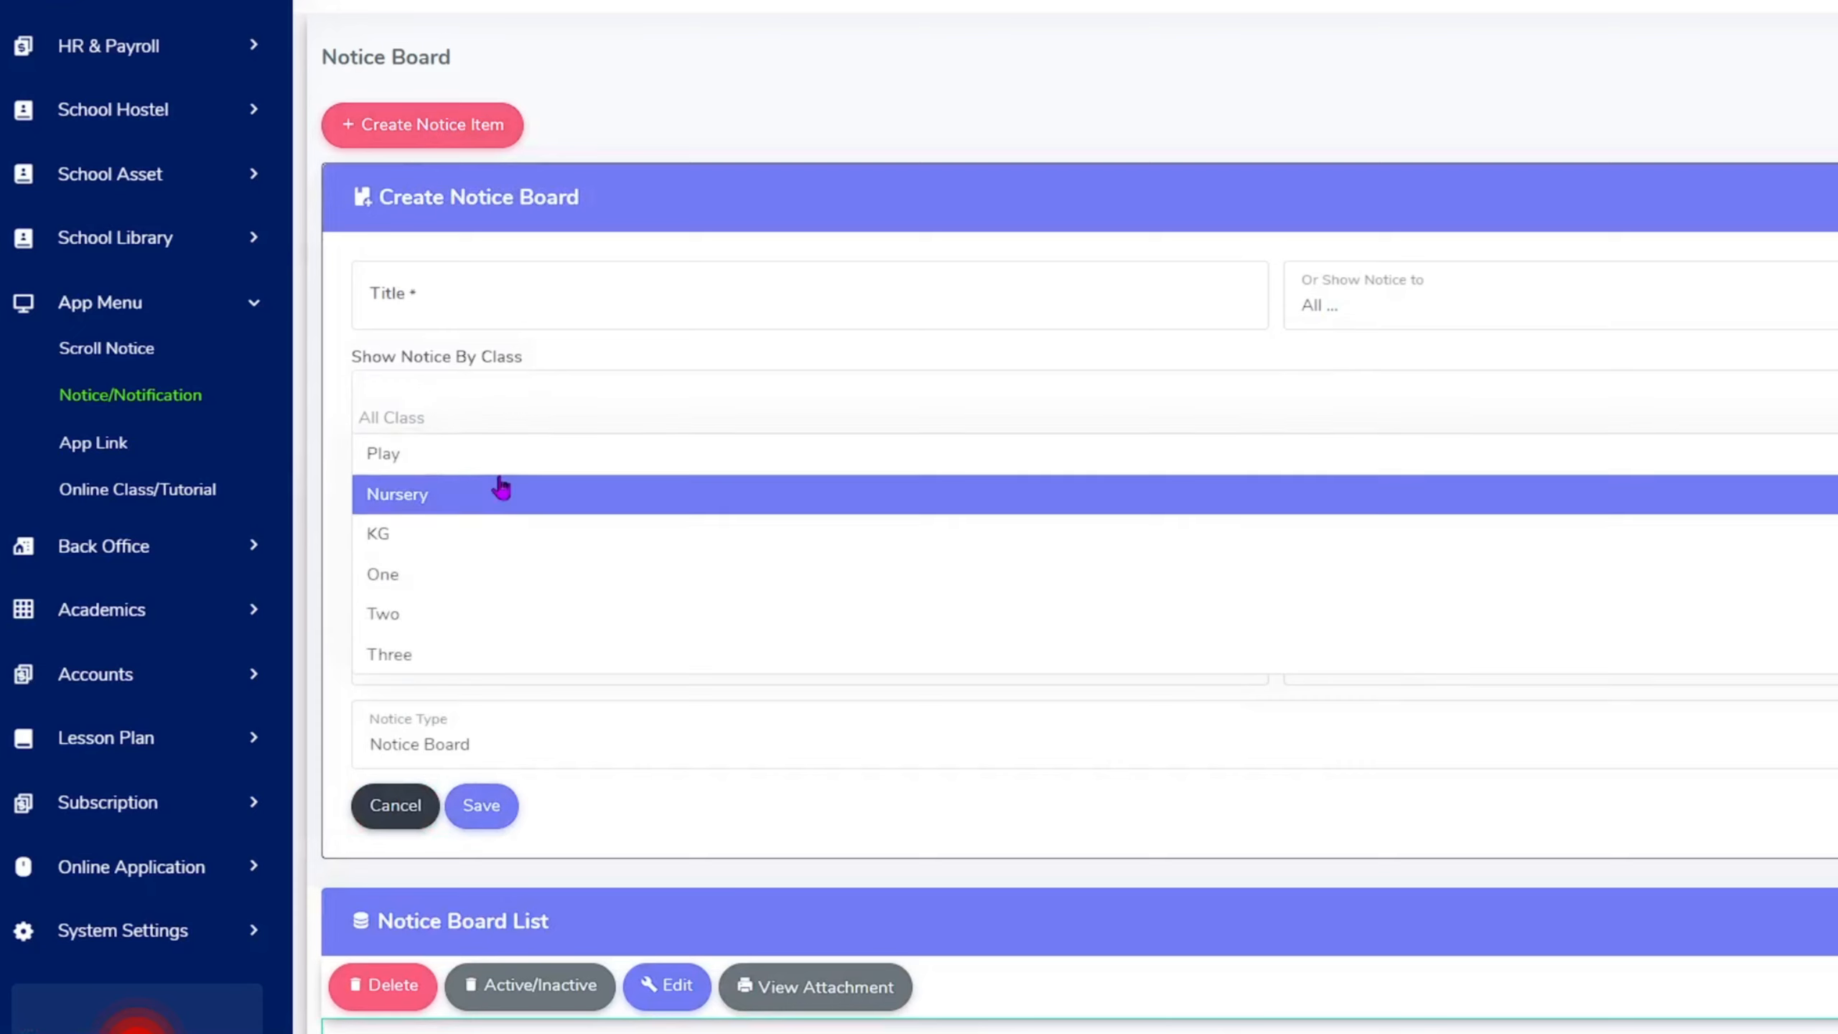
left_click(589, 358)
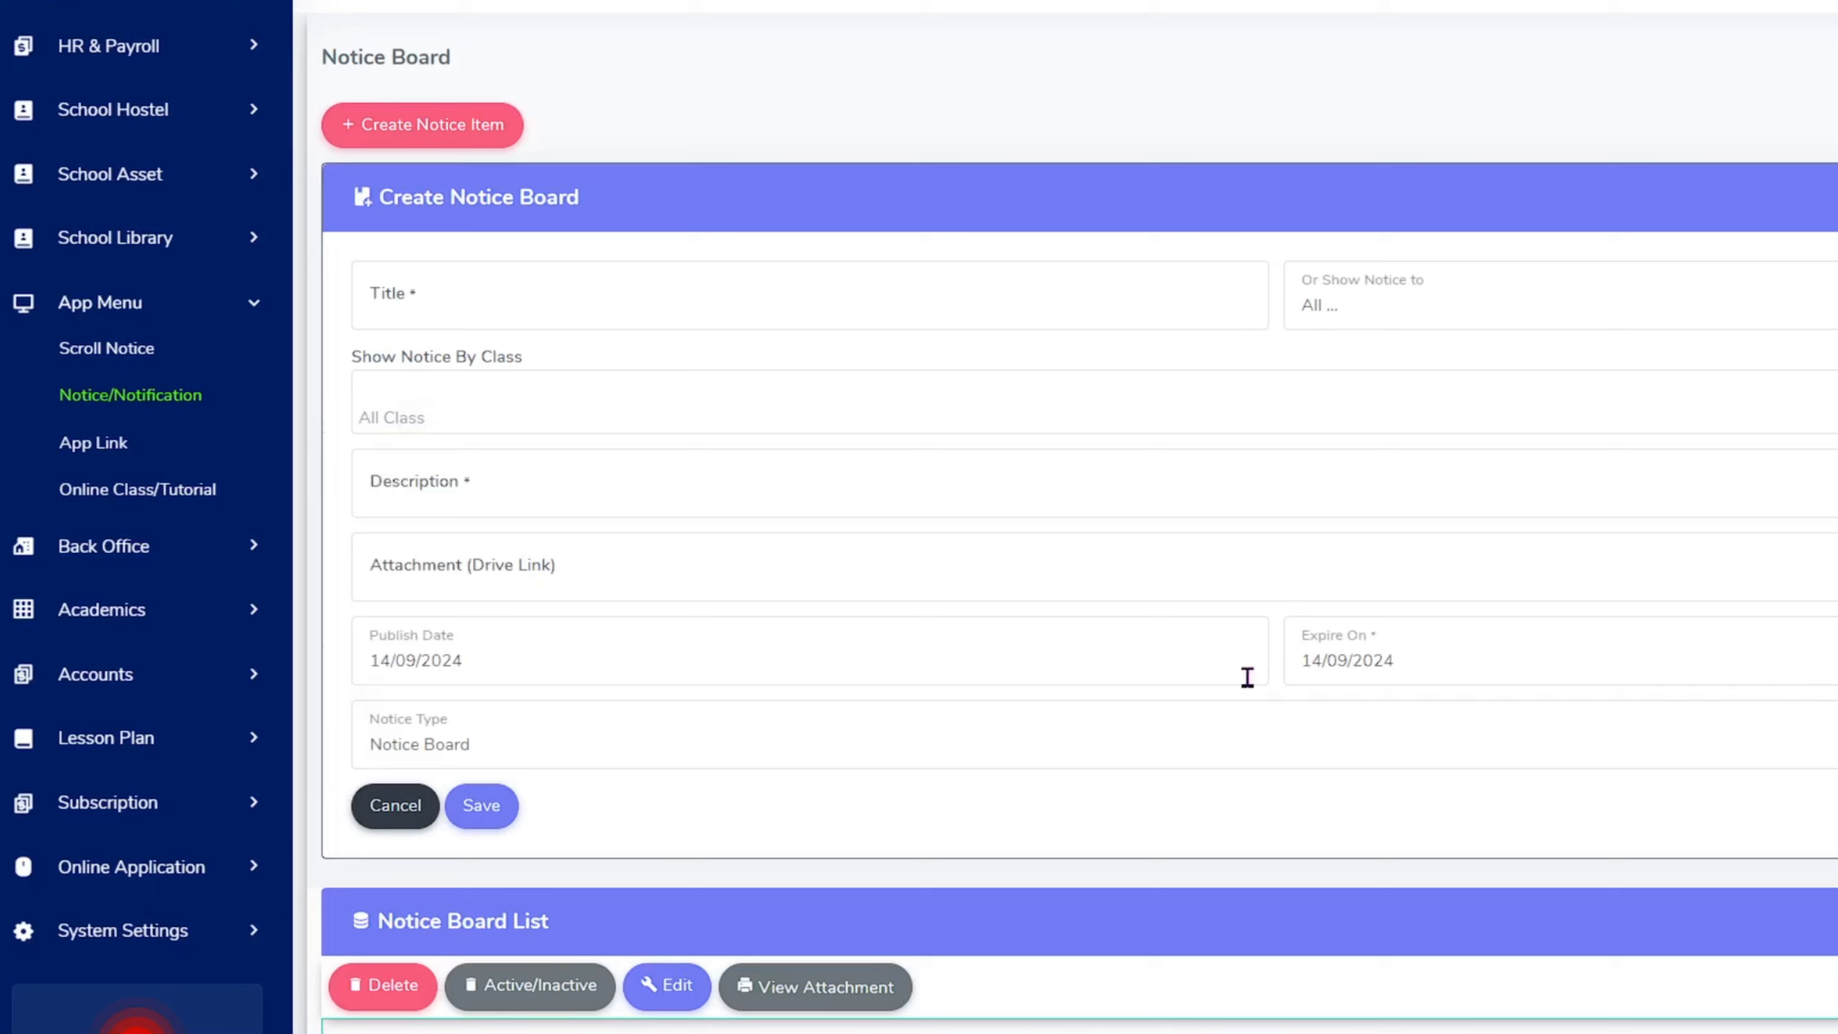
left_click(1388, 656)
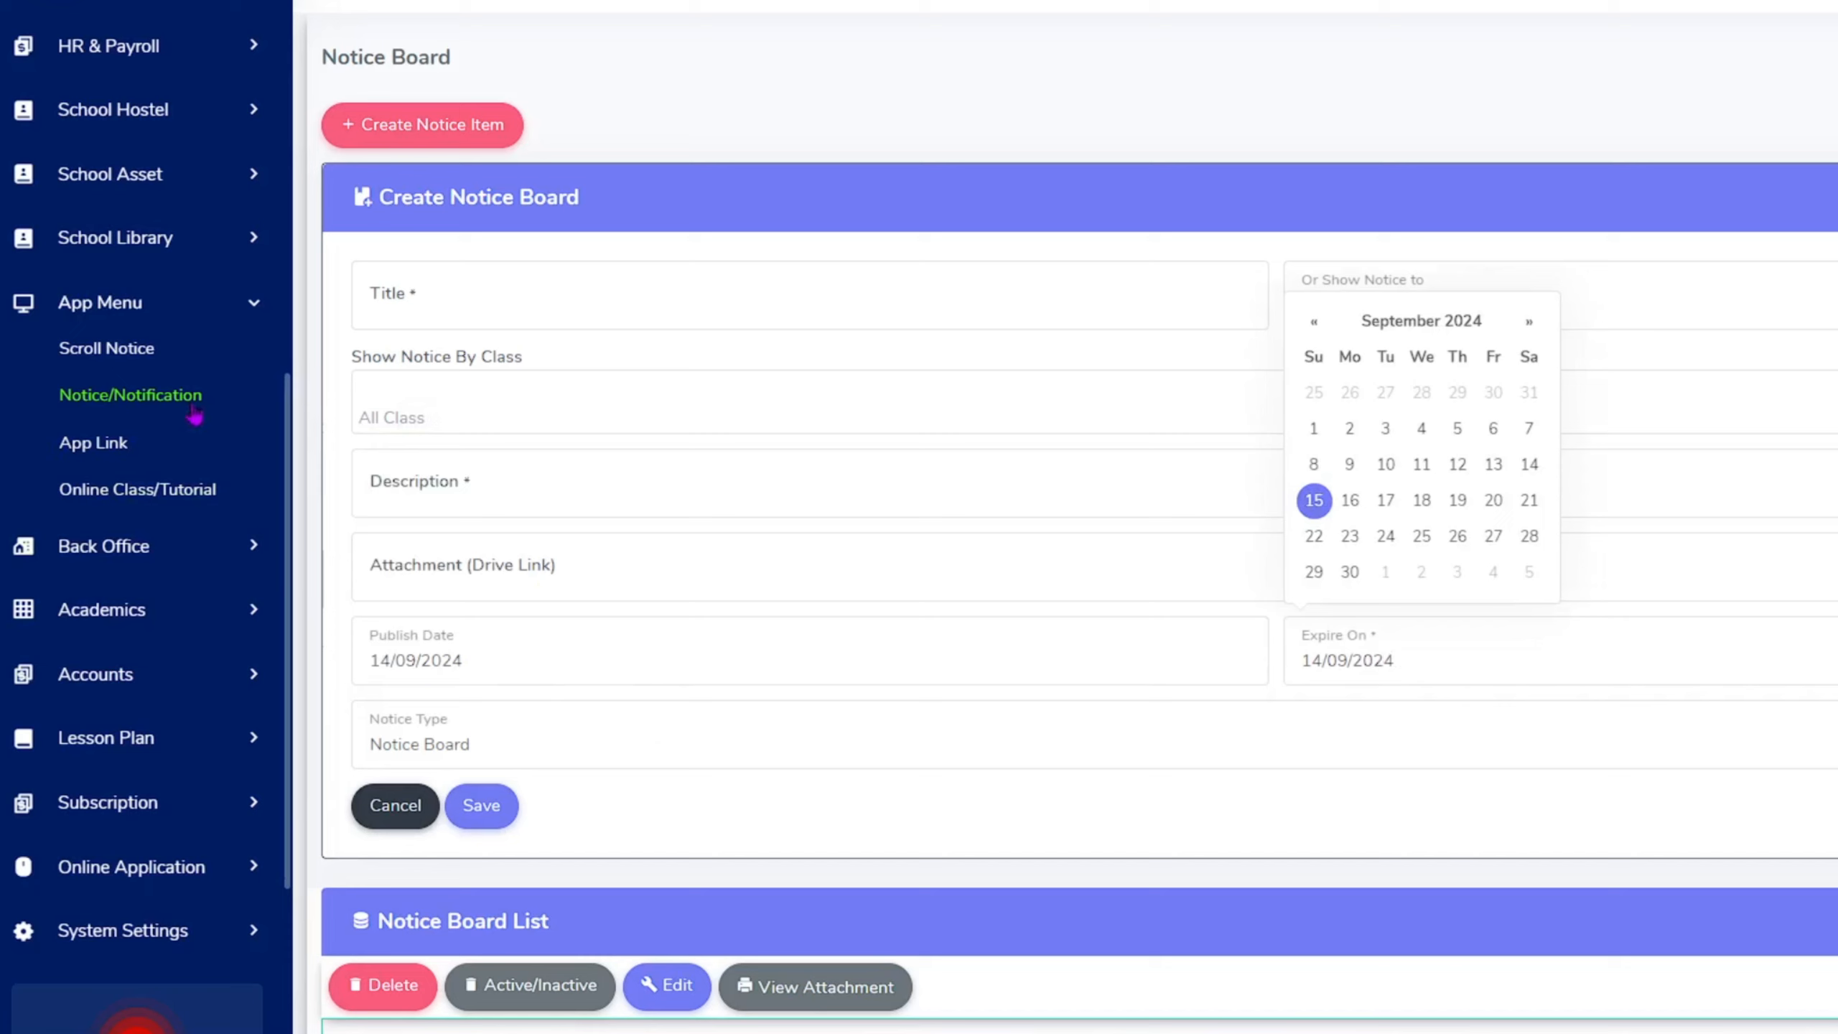
- Open the Guide Teacher page of the Back Office section and start a new guide teacher entry
left_click(142, 556)
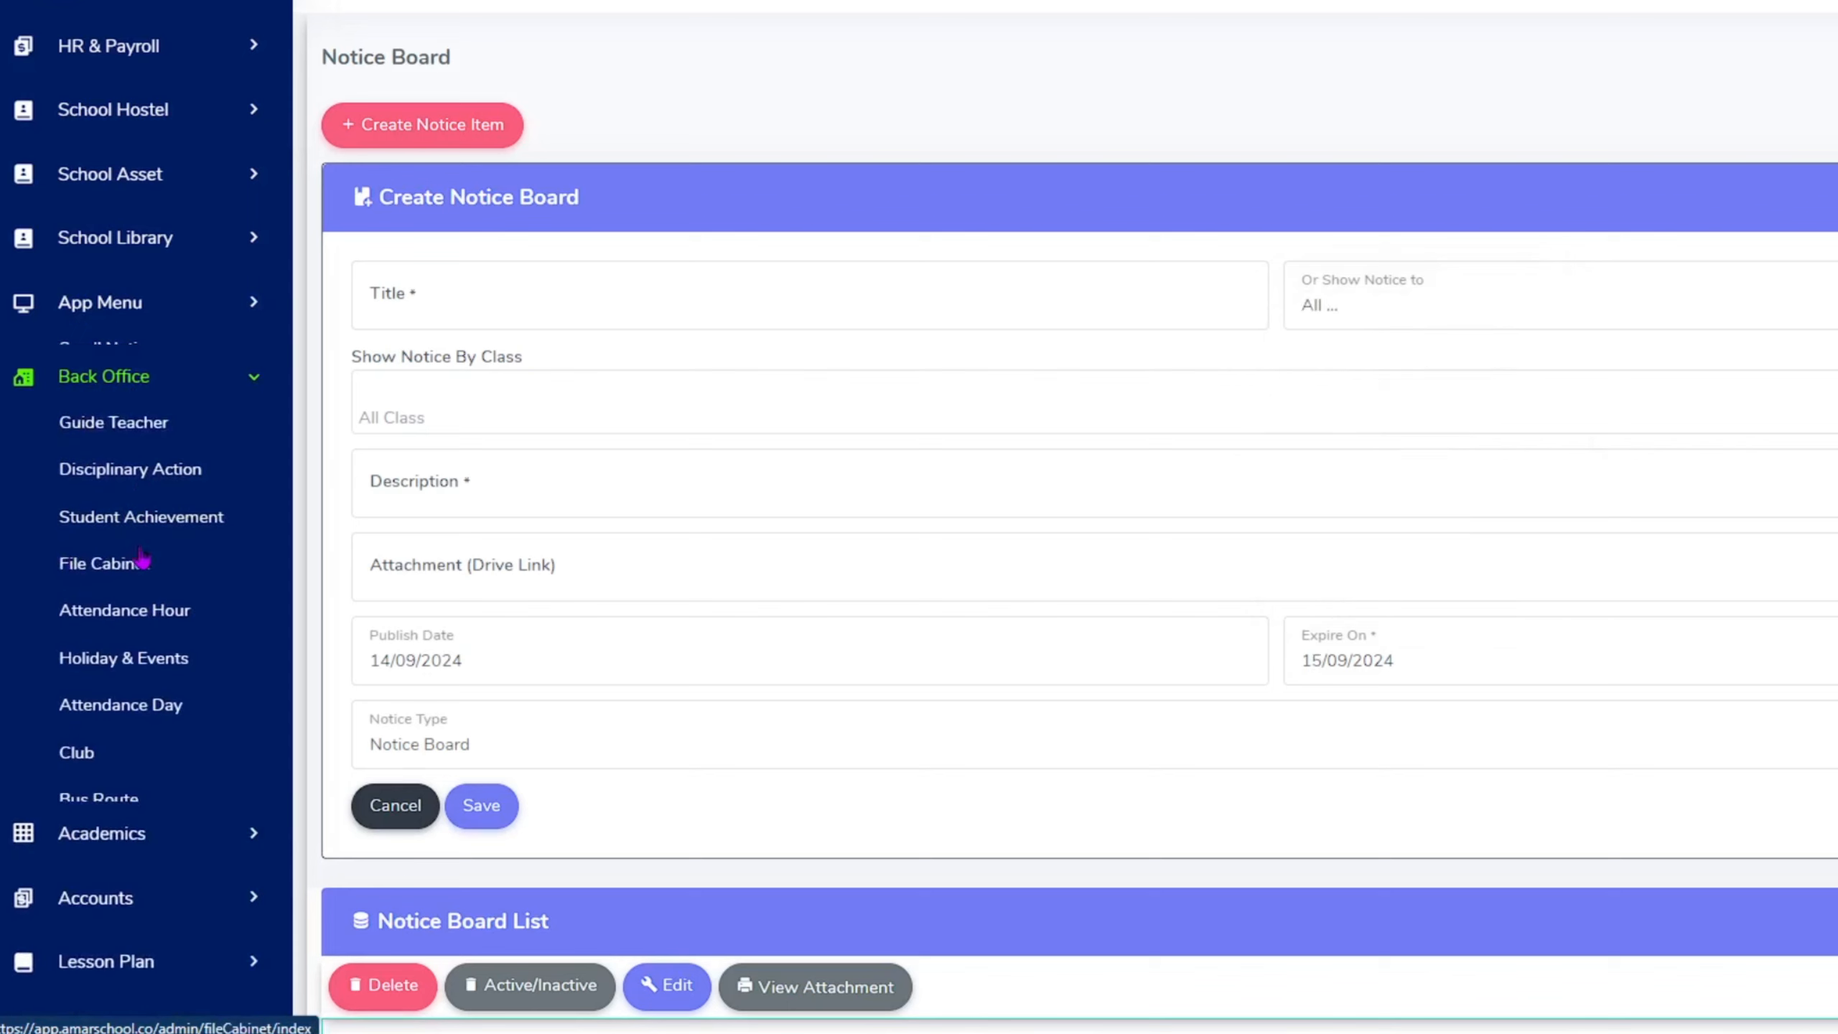
left_click(126, 423)
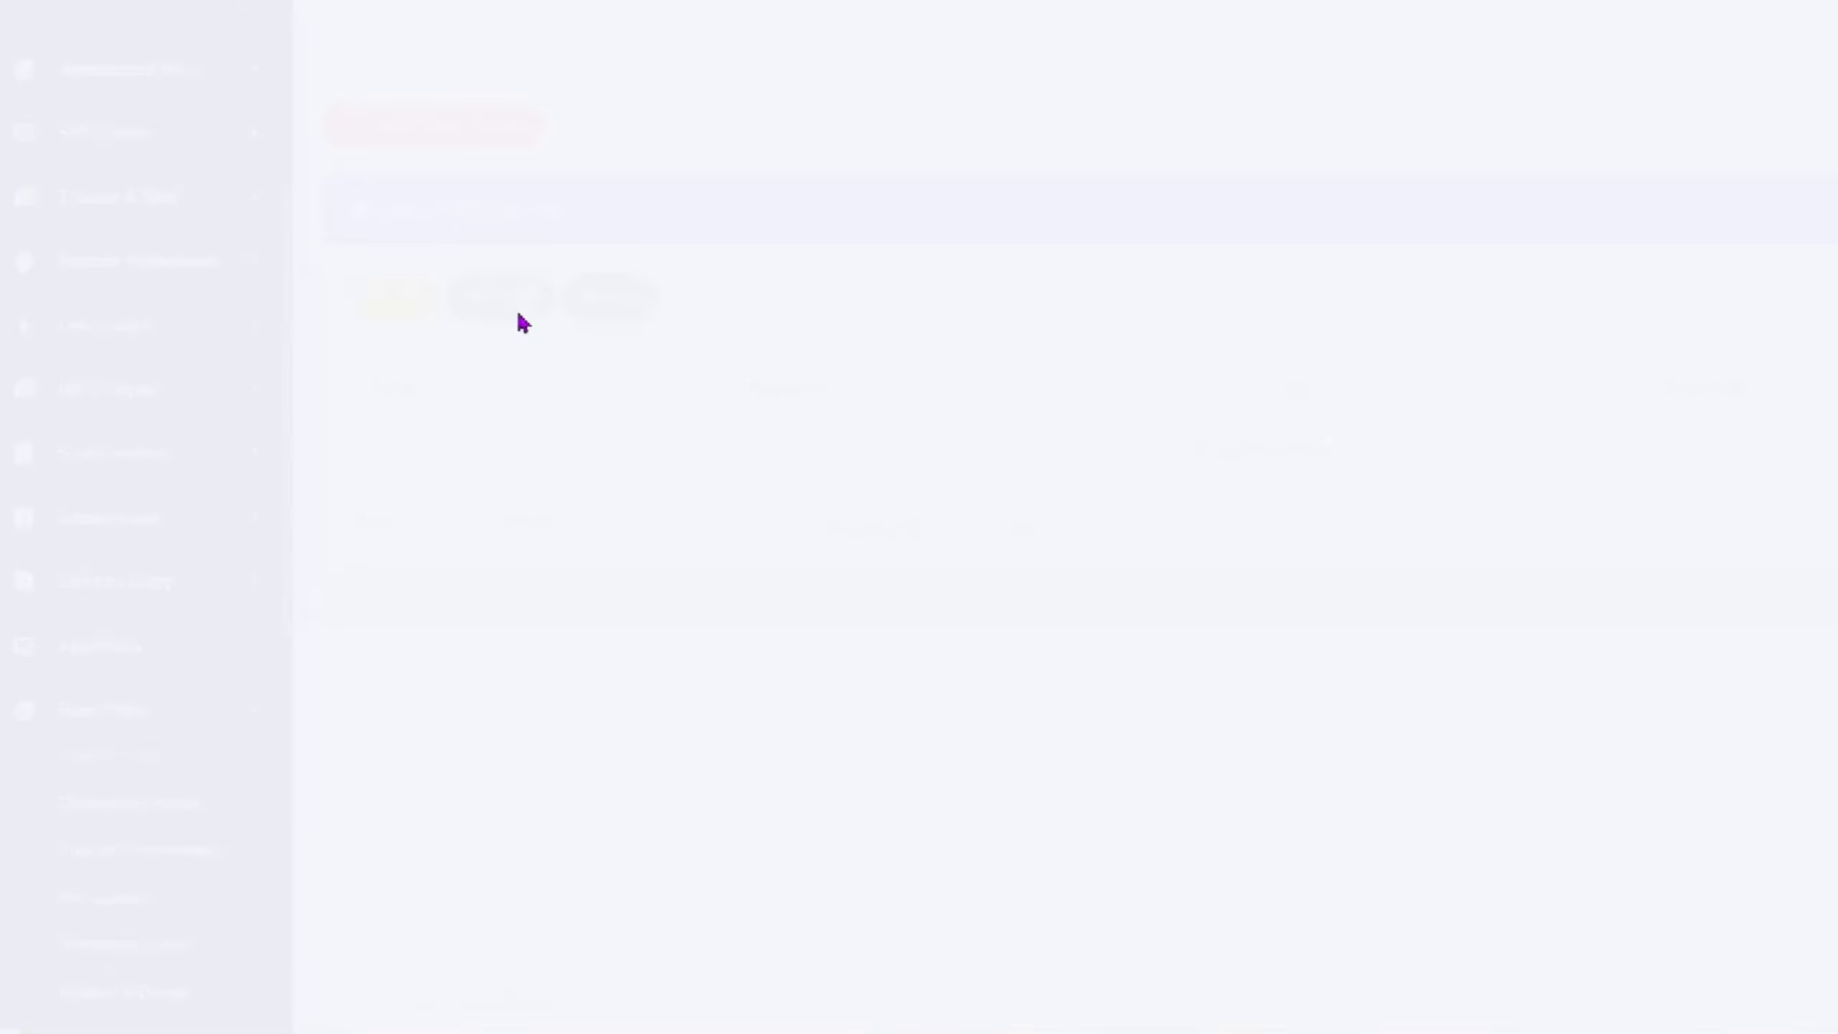
left_click(420, 145)
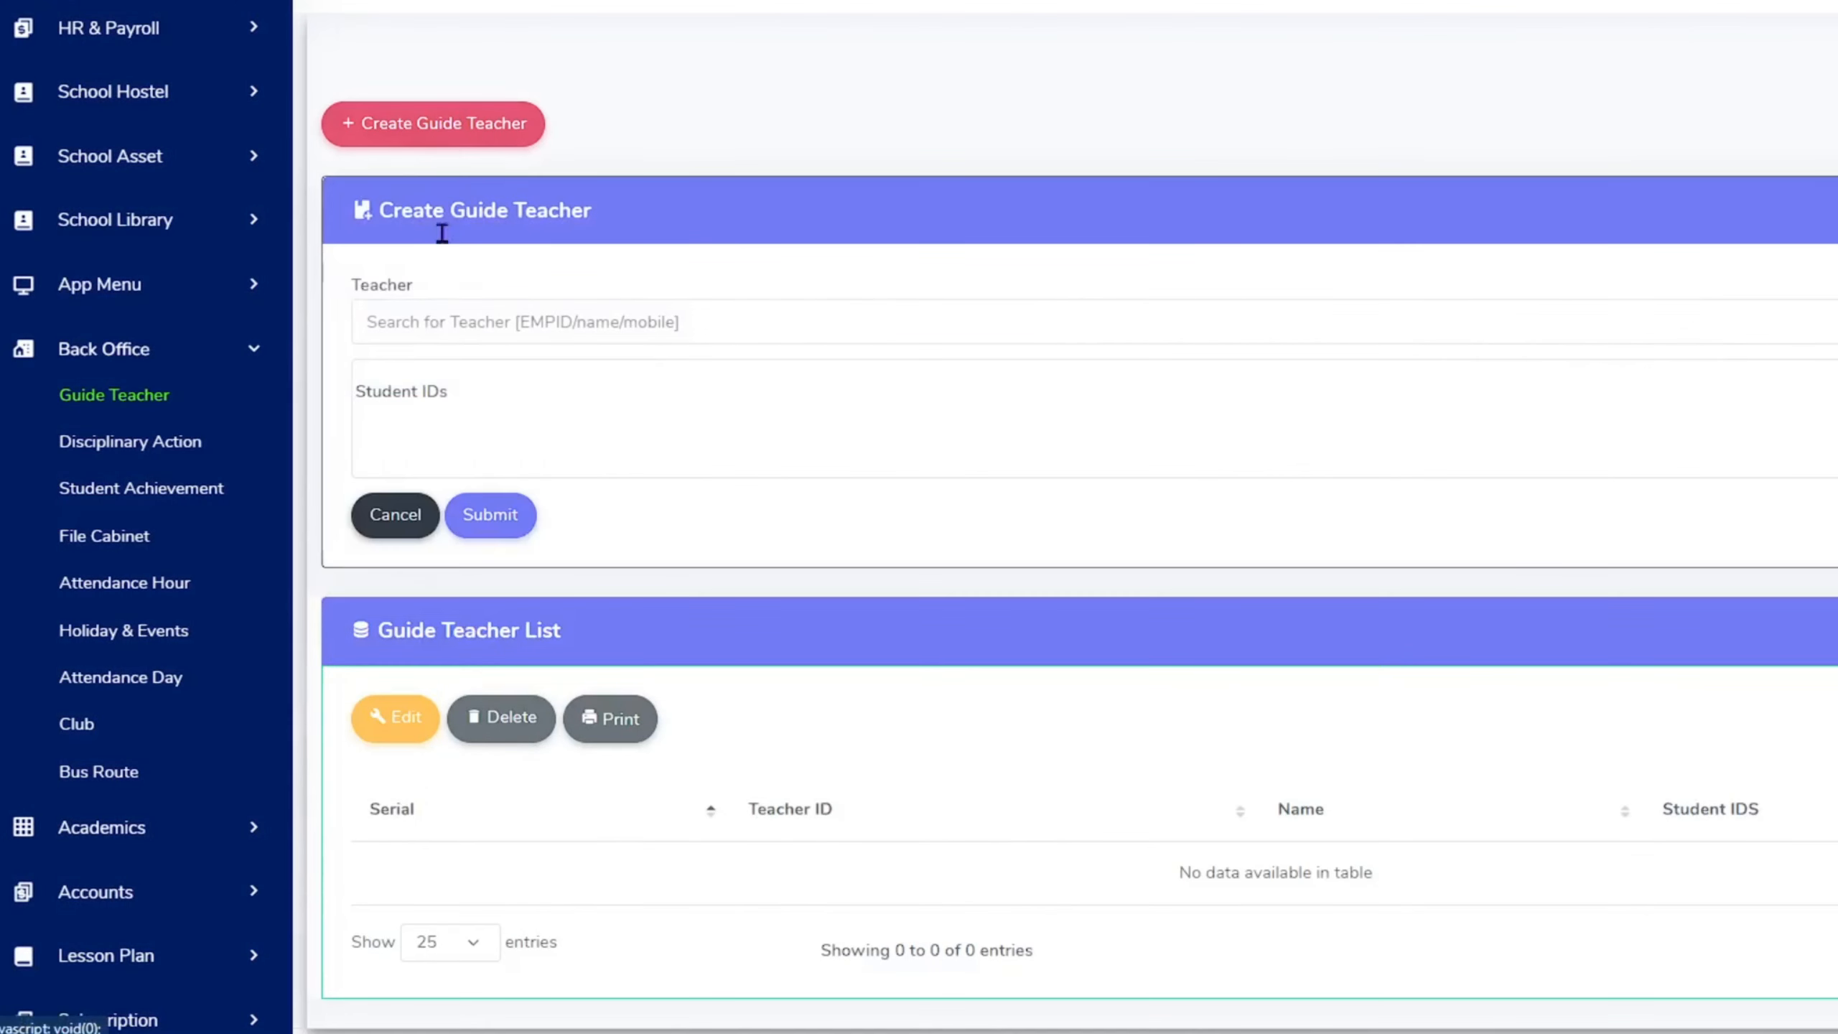
- Search the teachers by employee ID and select the assistant teacher for the guide teacher entry
left_click(423, 326)
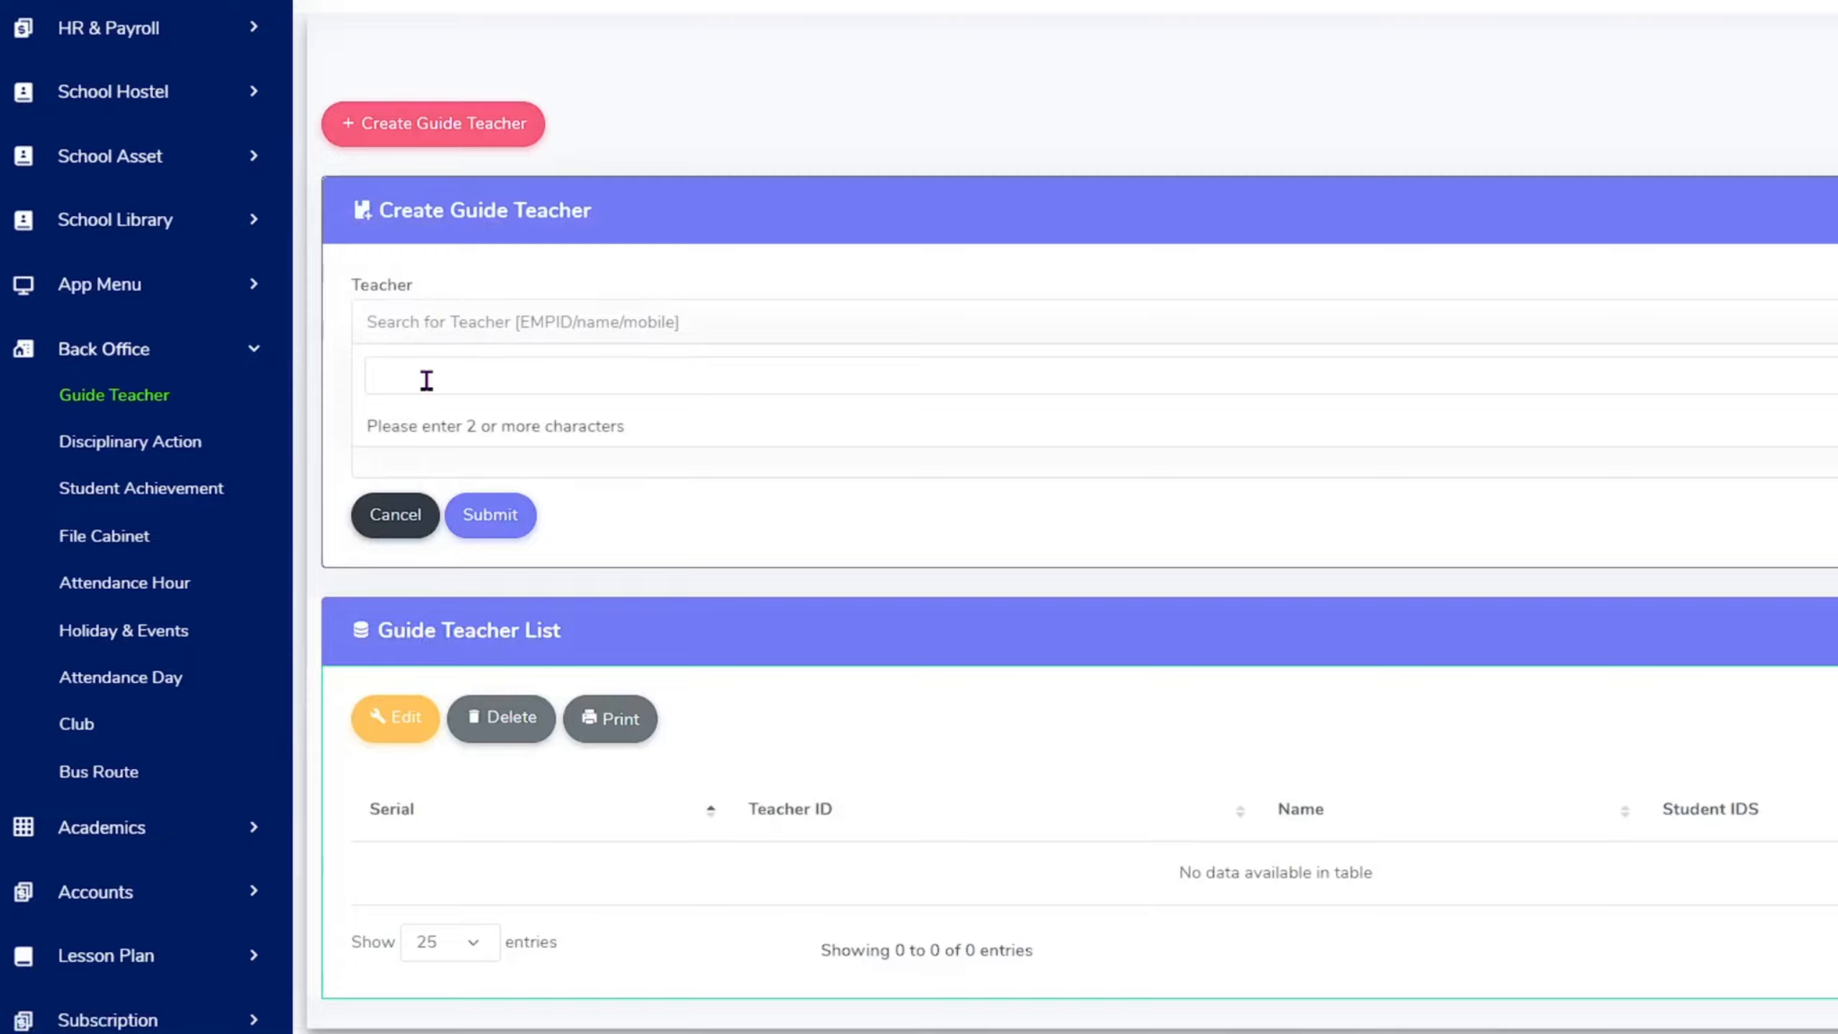
type("24")
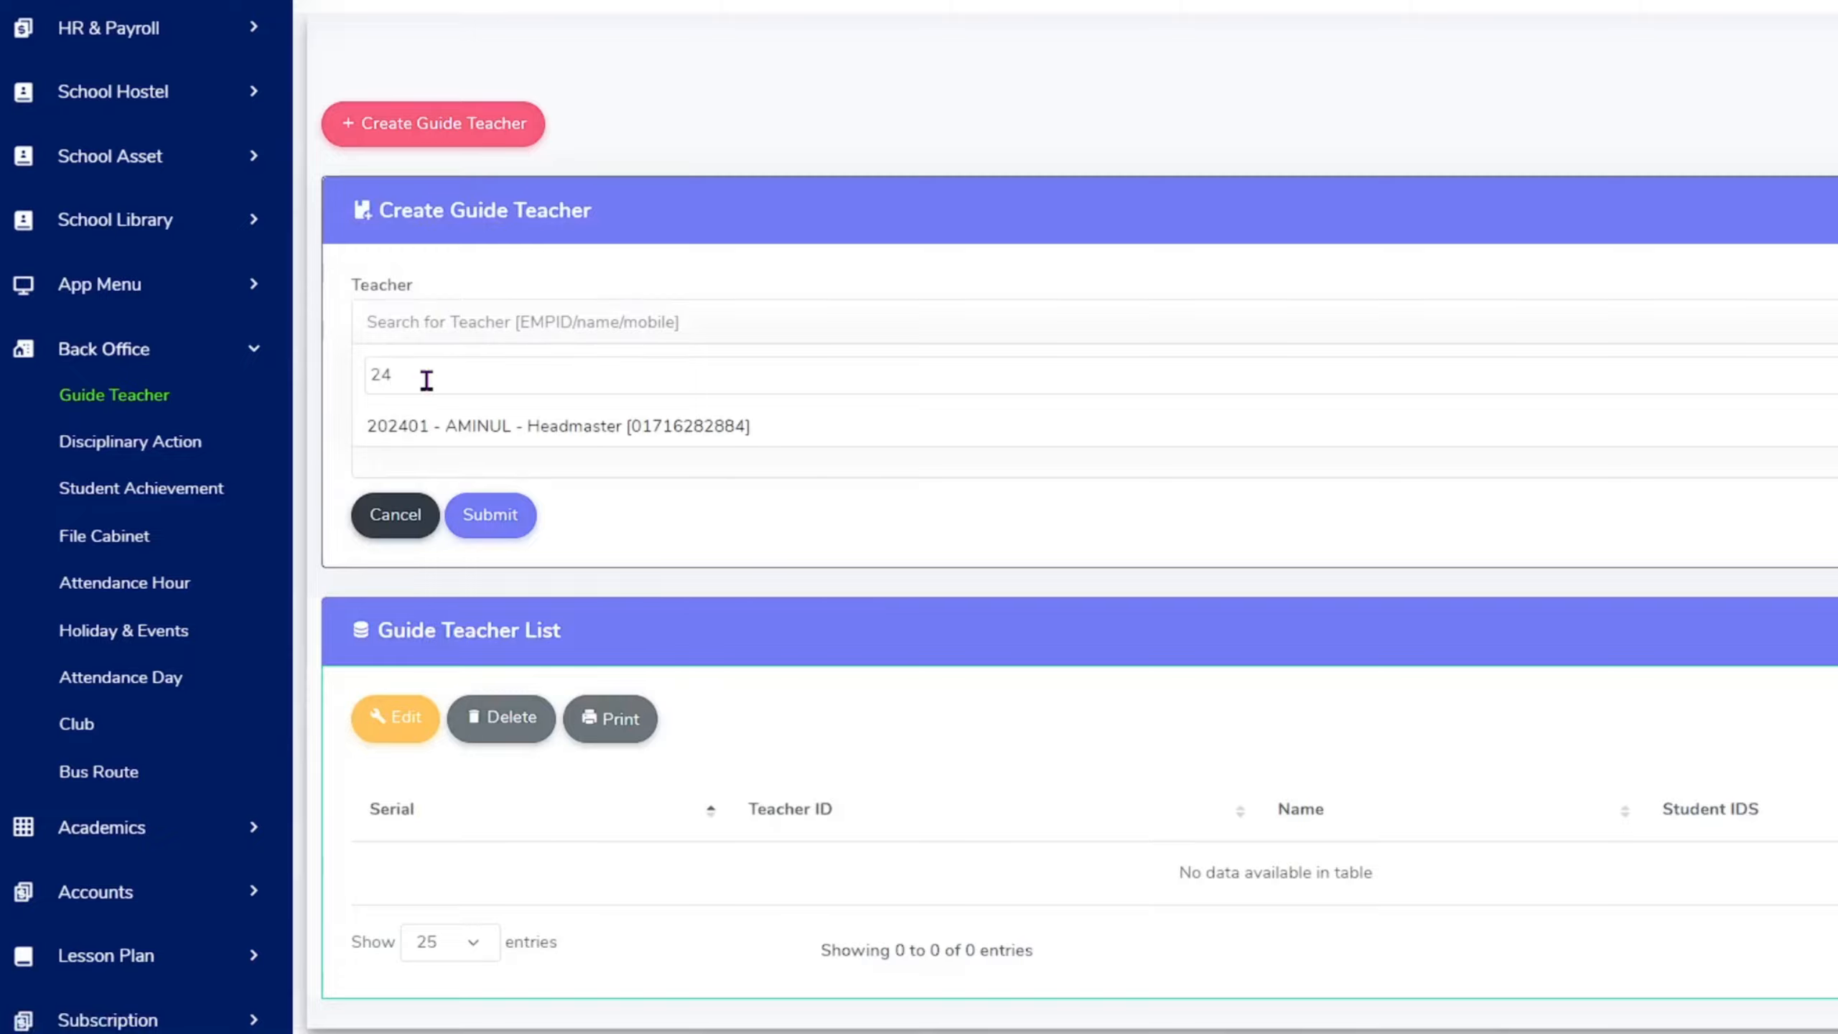
key("BackSpace")
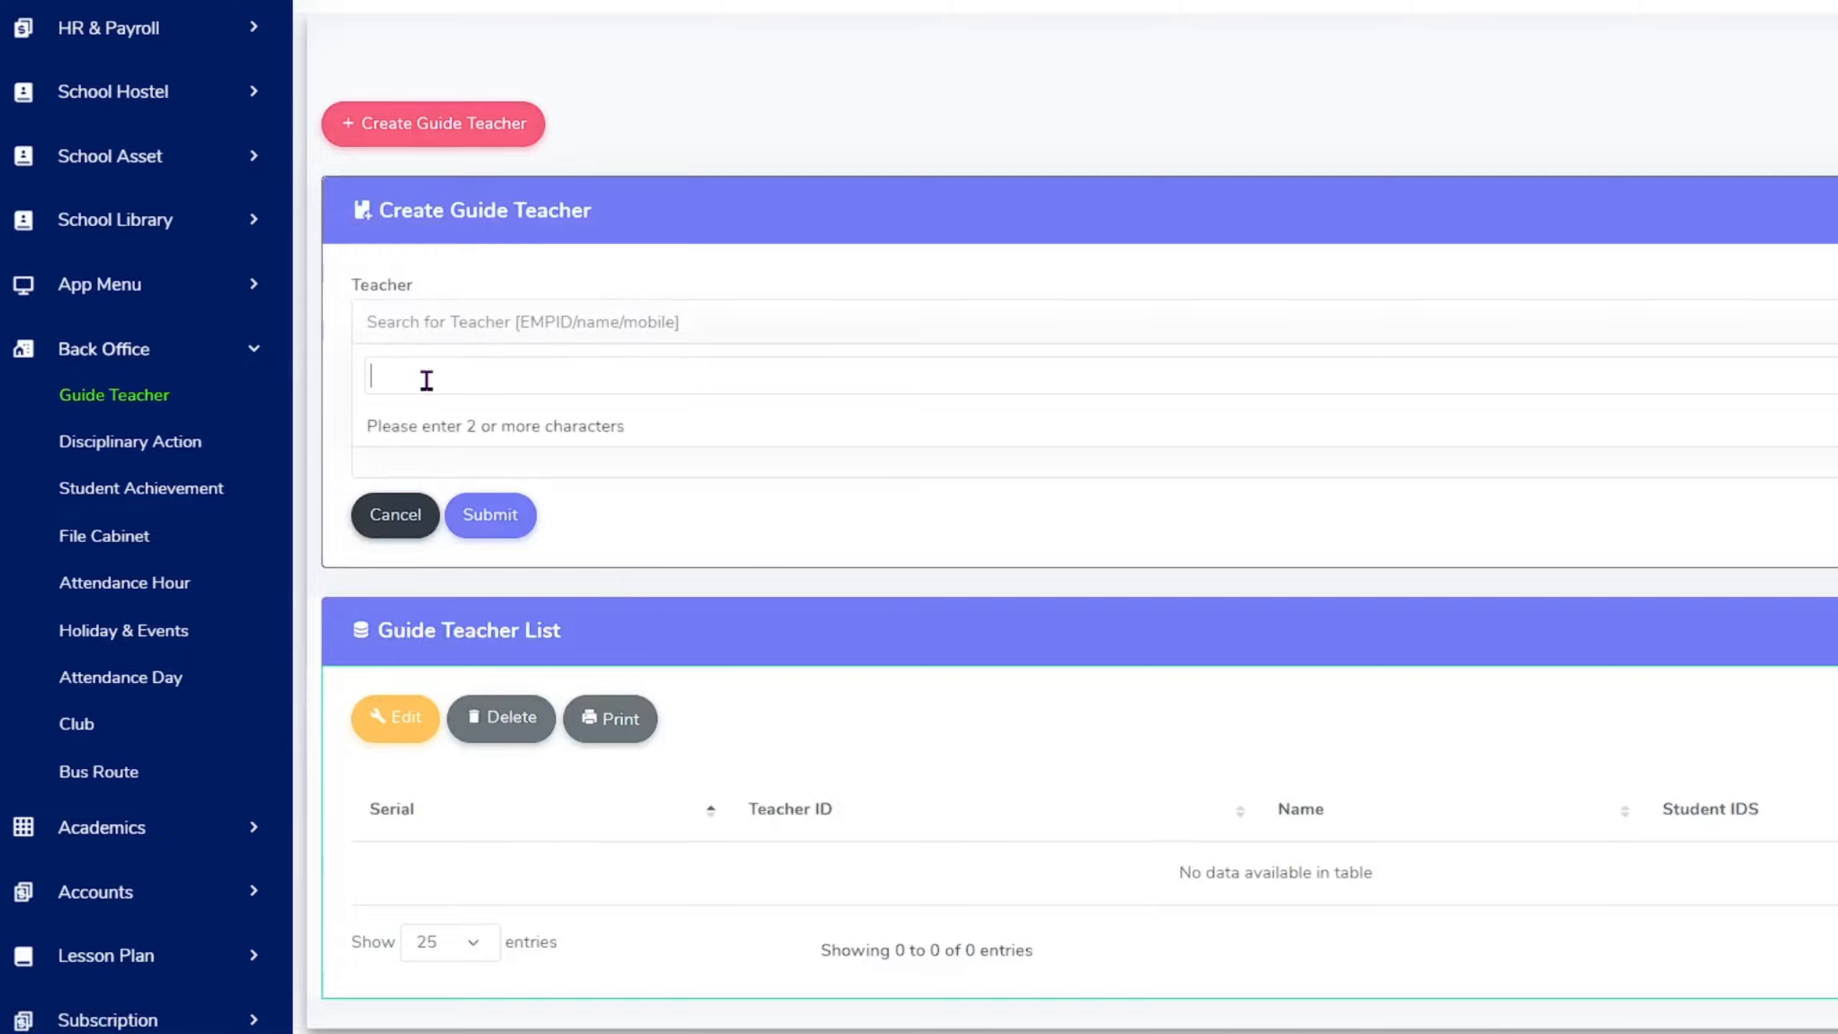
type("001")
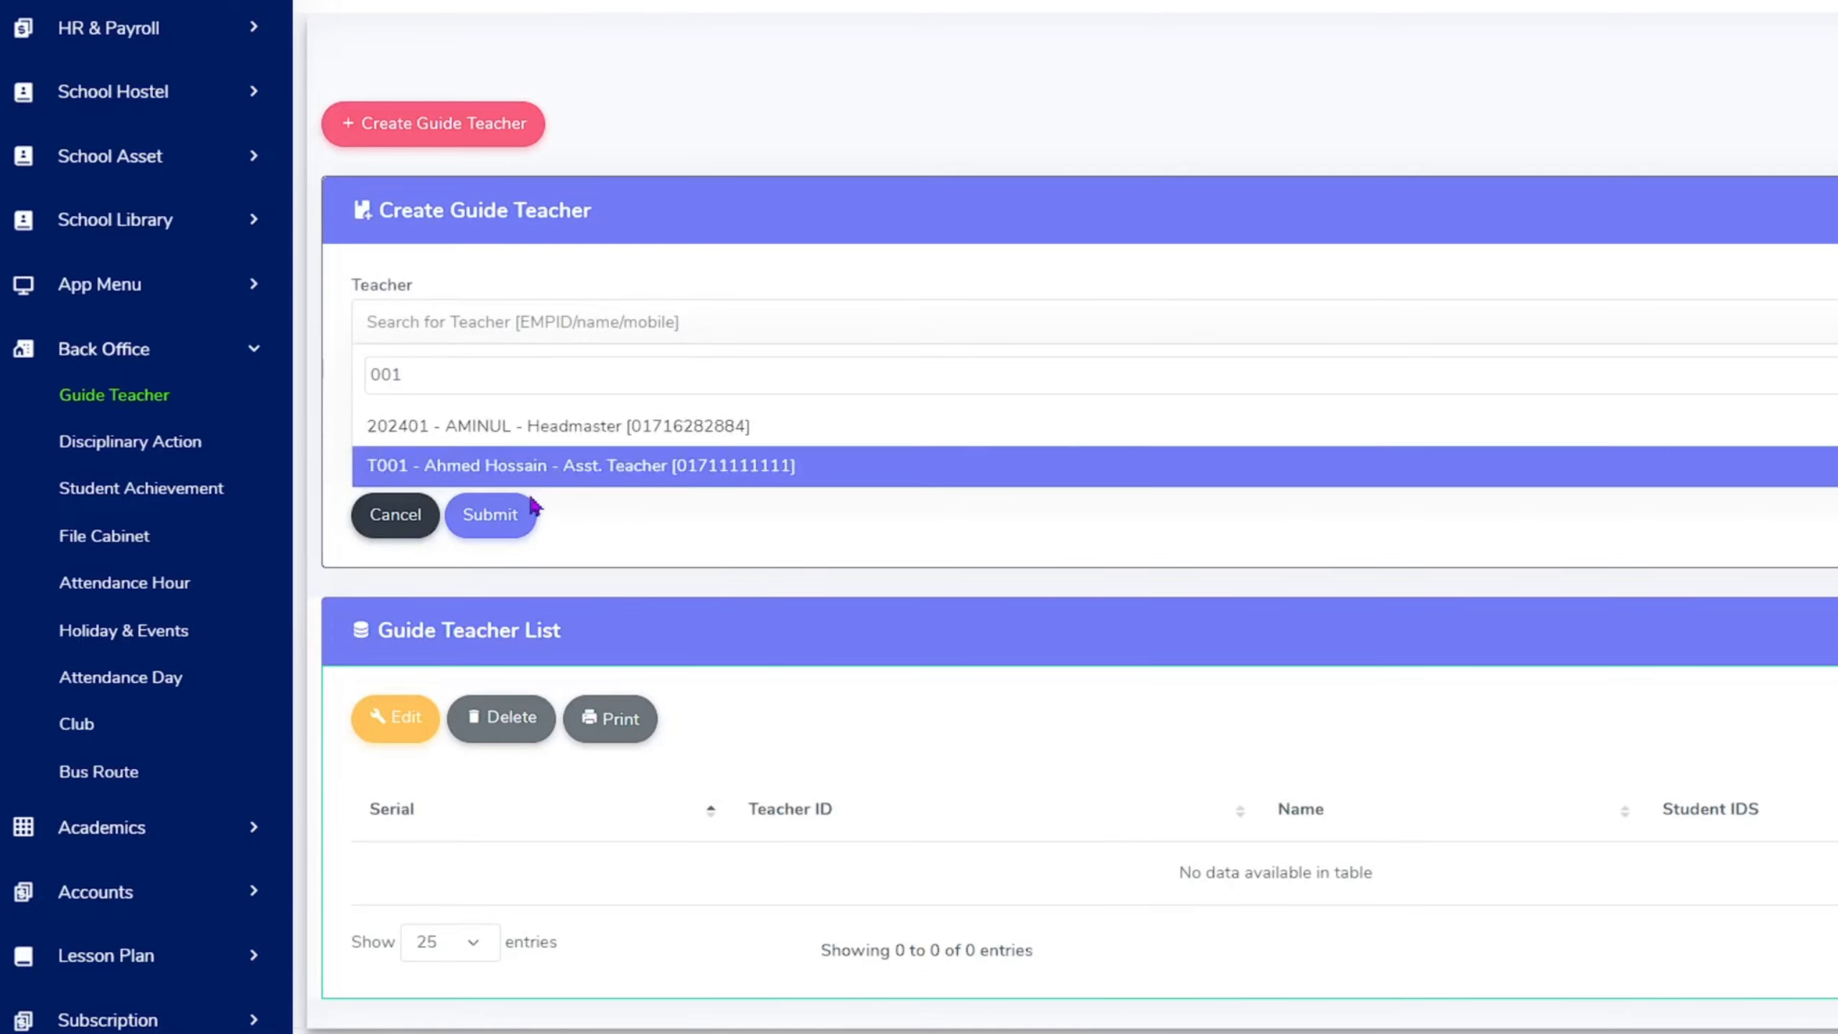
left_click(553, 467)
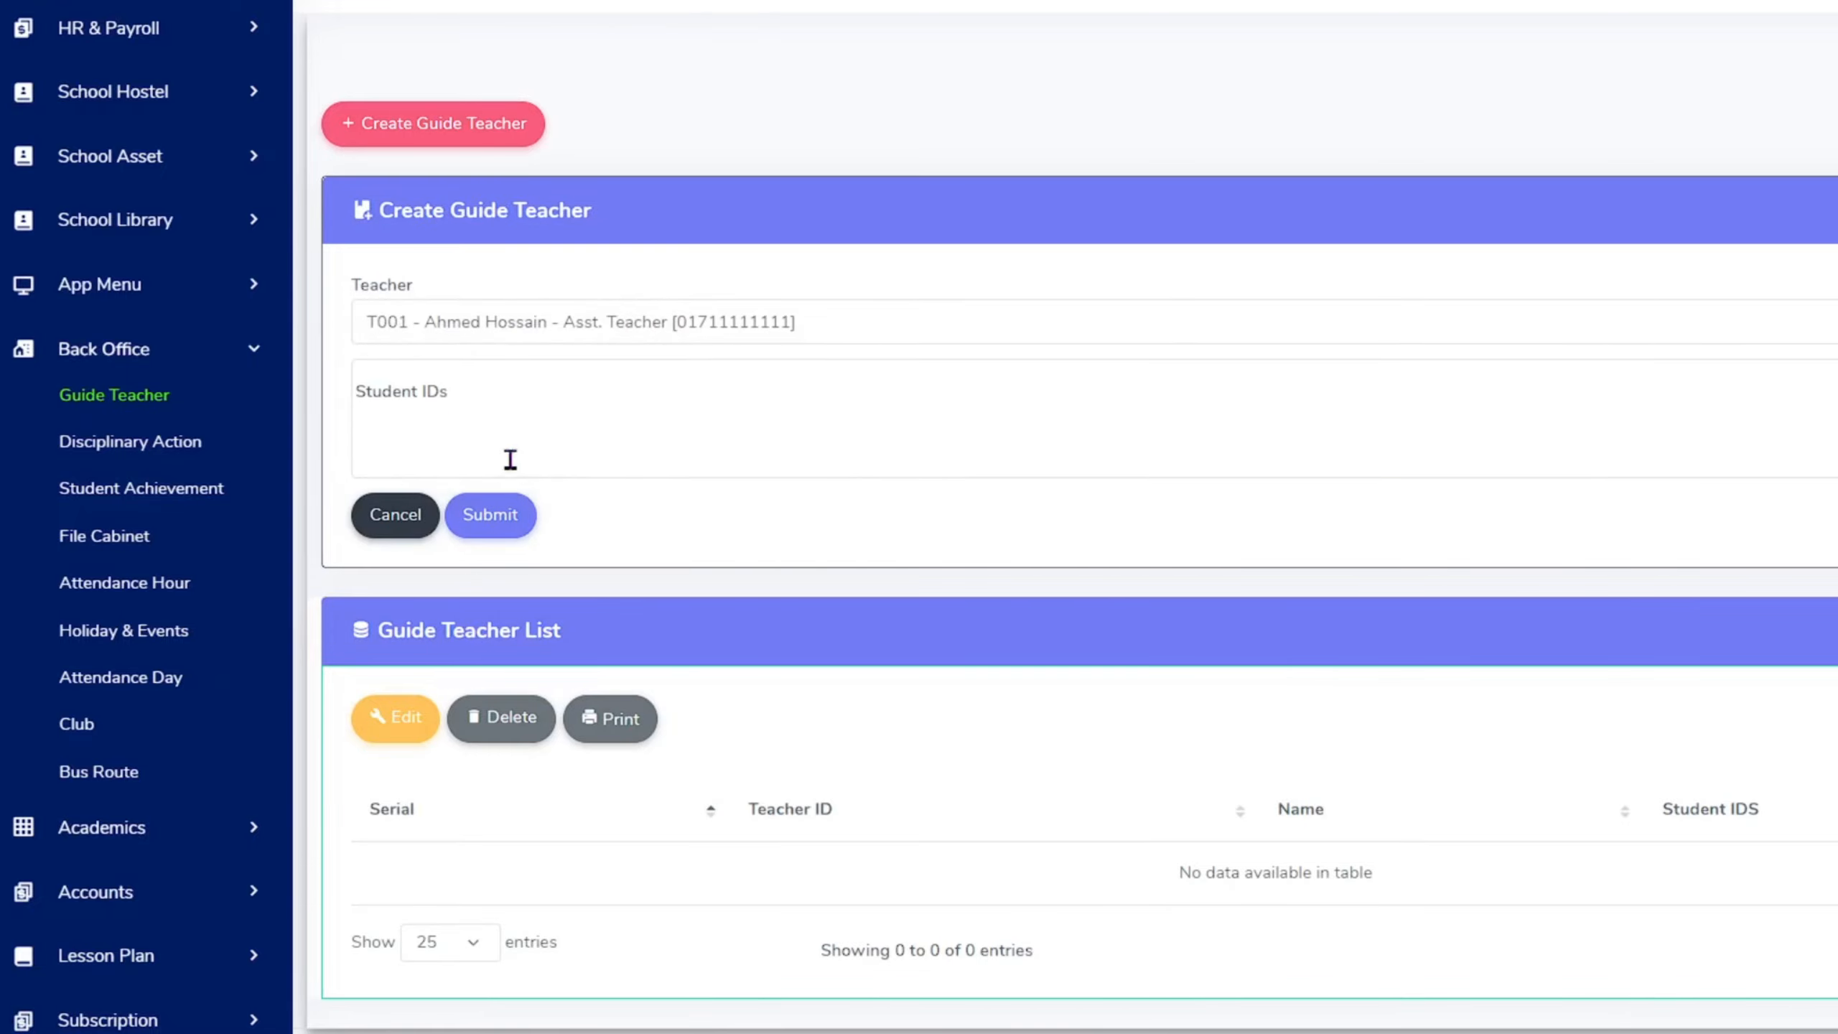
- Enter a student ID followed by a comma in the guide teacher entry's Student IDs
left_click(443, 403)
type("2")
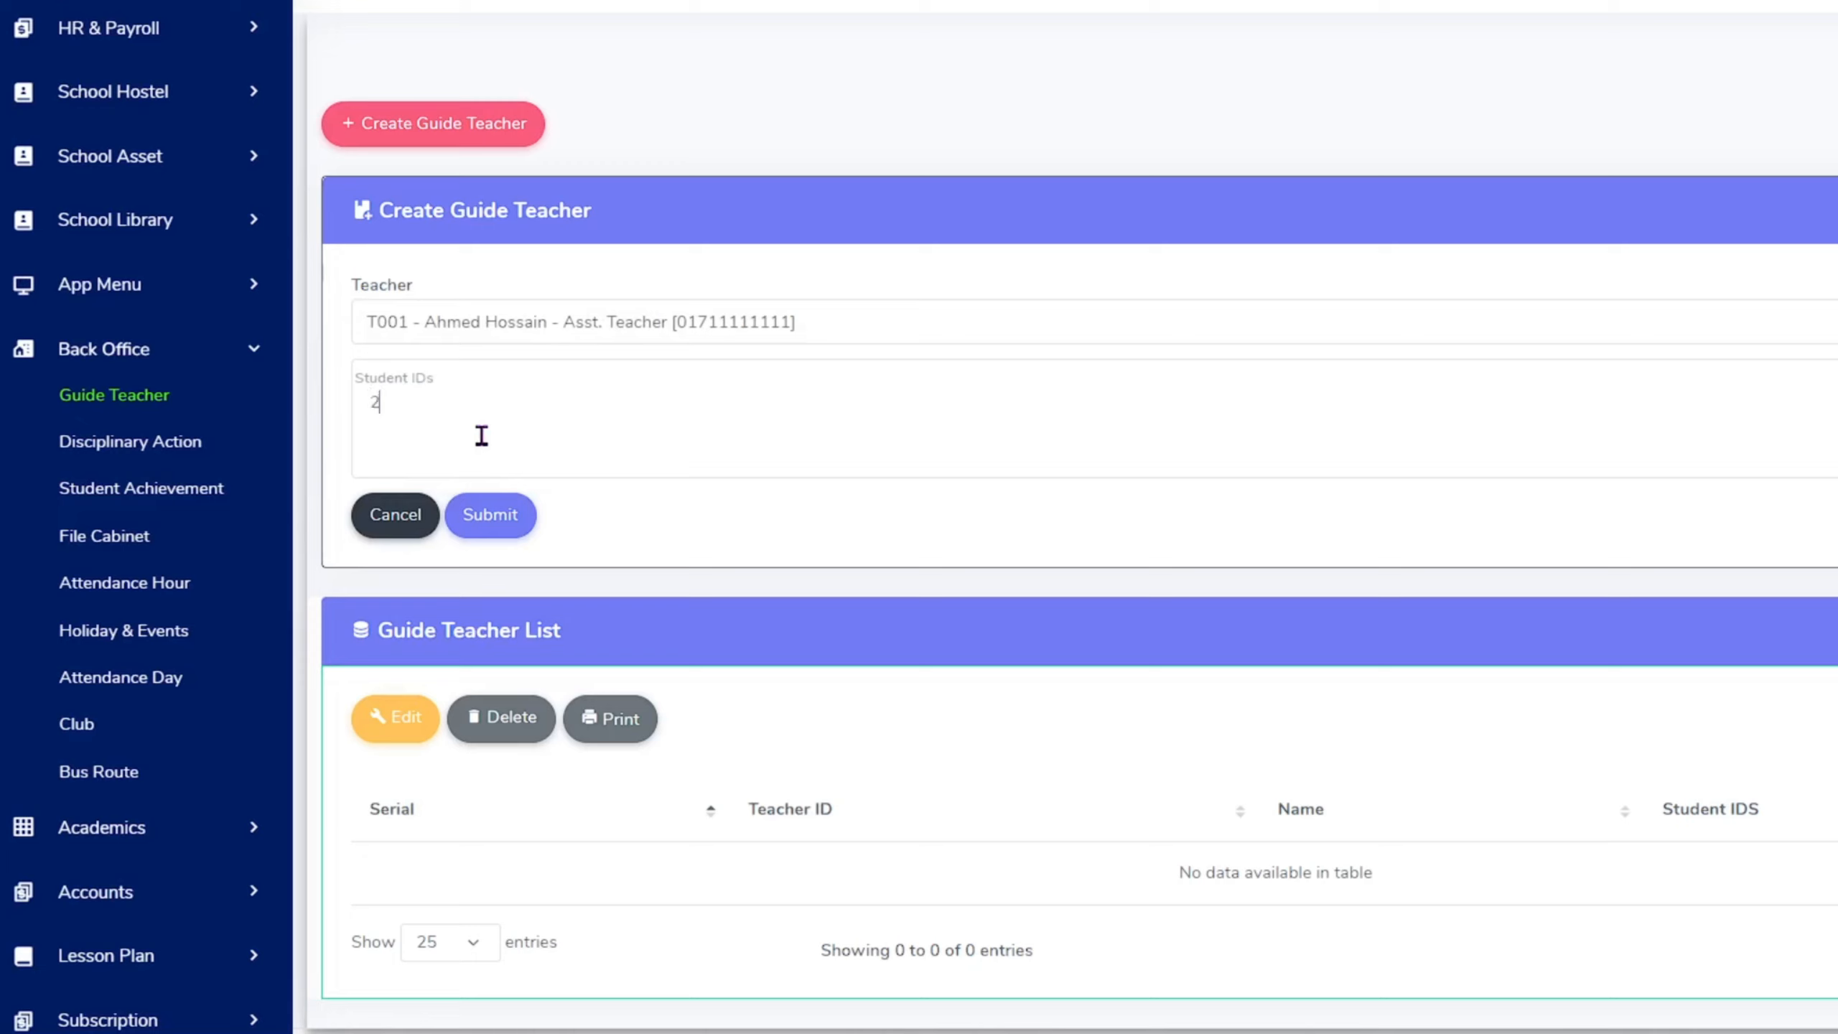
type("40001,")
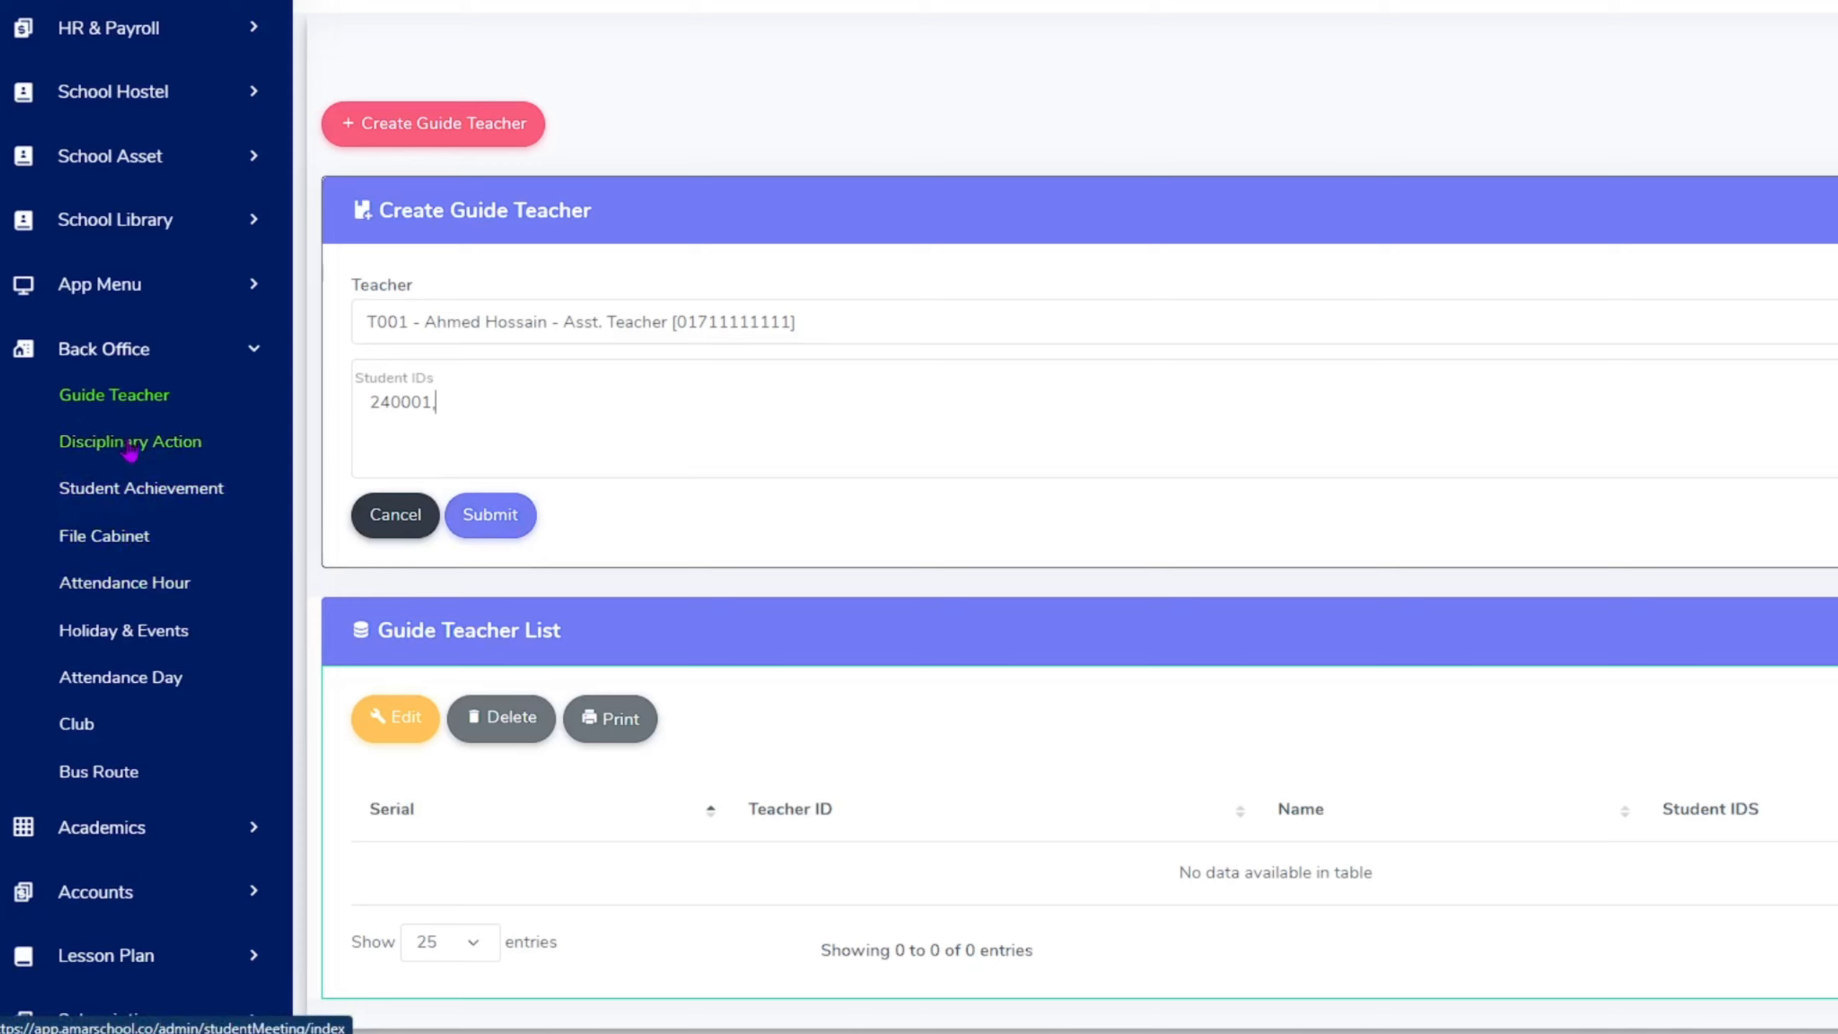
- Open the Holiday & Events page and look through the full holiday and academic calendar list
left_click(125, 630)
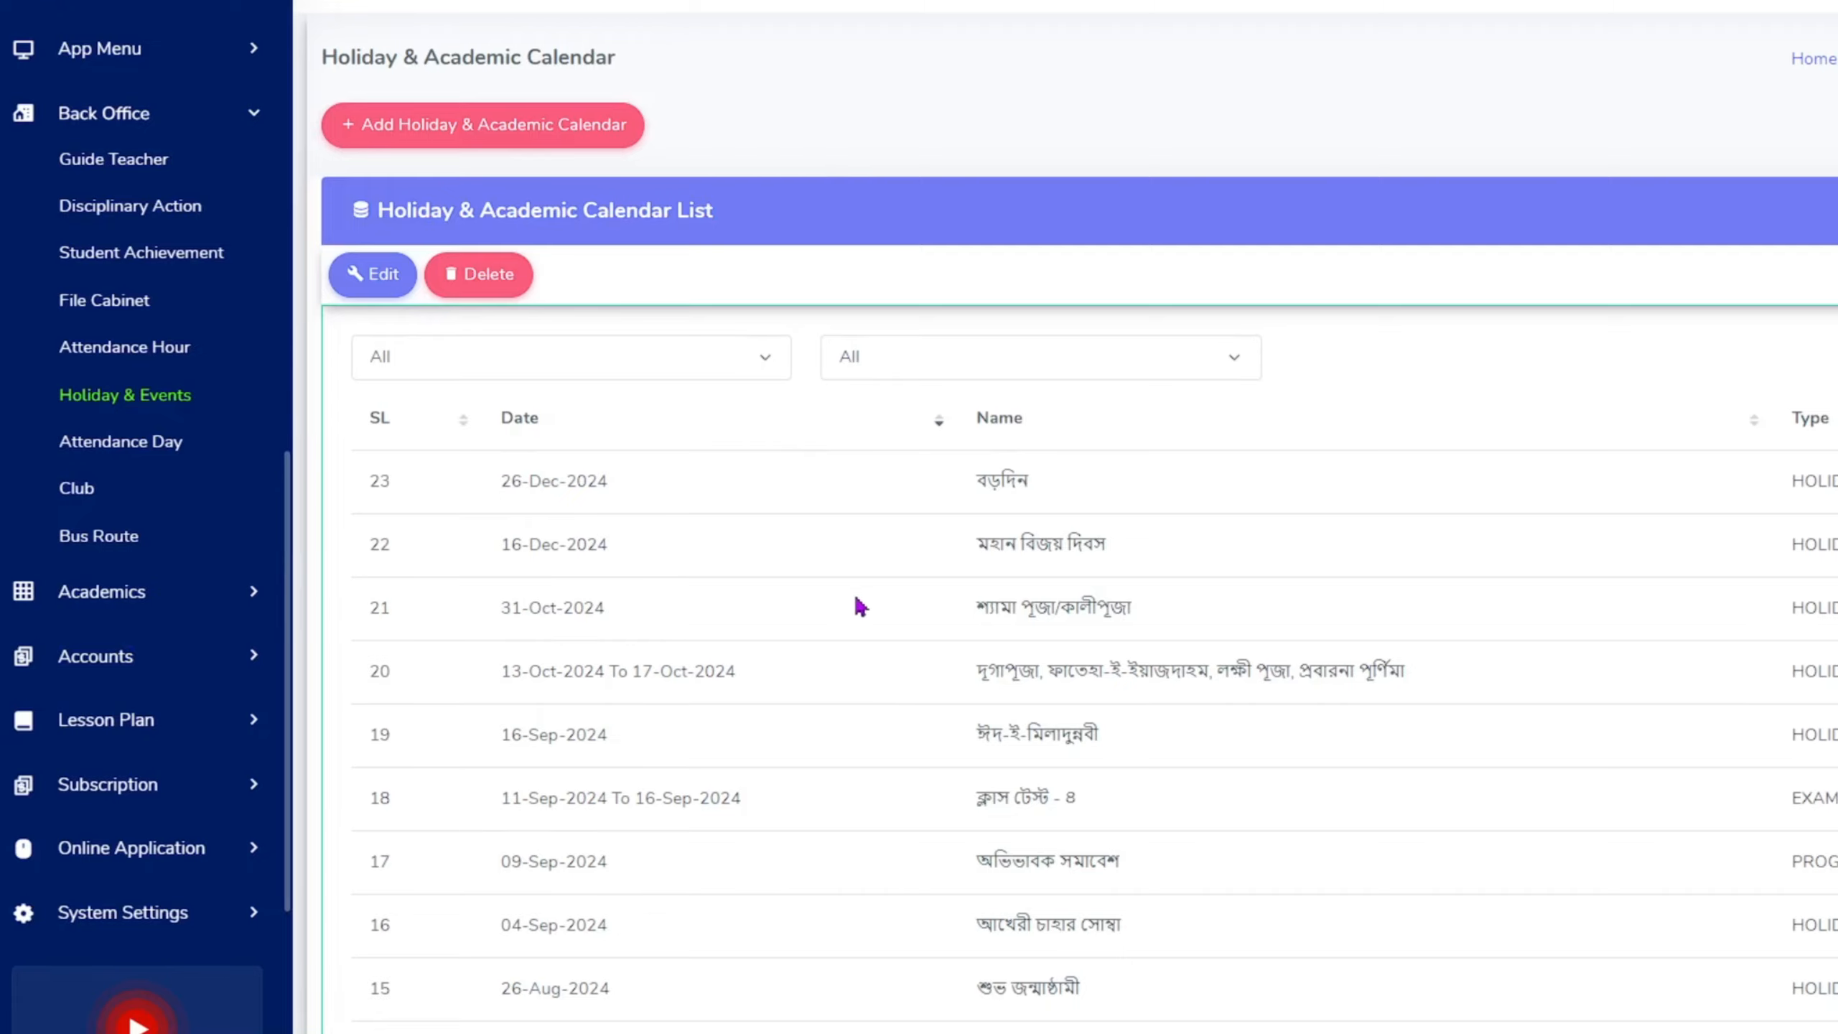
scroll(860, 611, "down", 8)
scroll(878, 521, "down", 6)
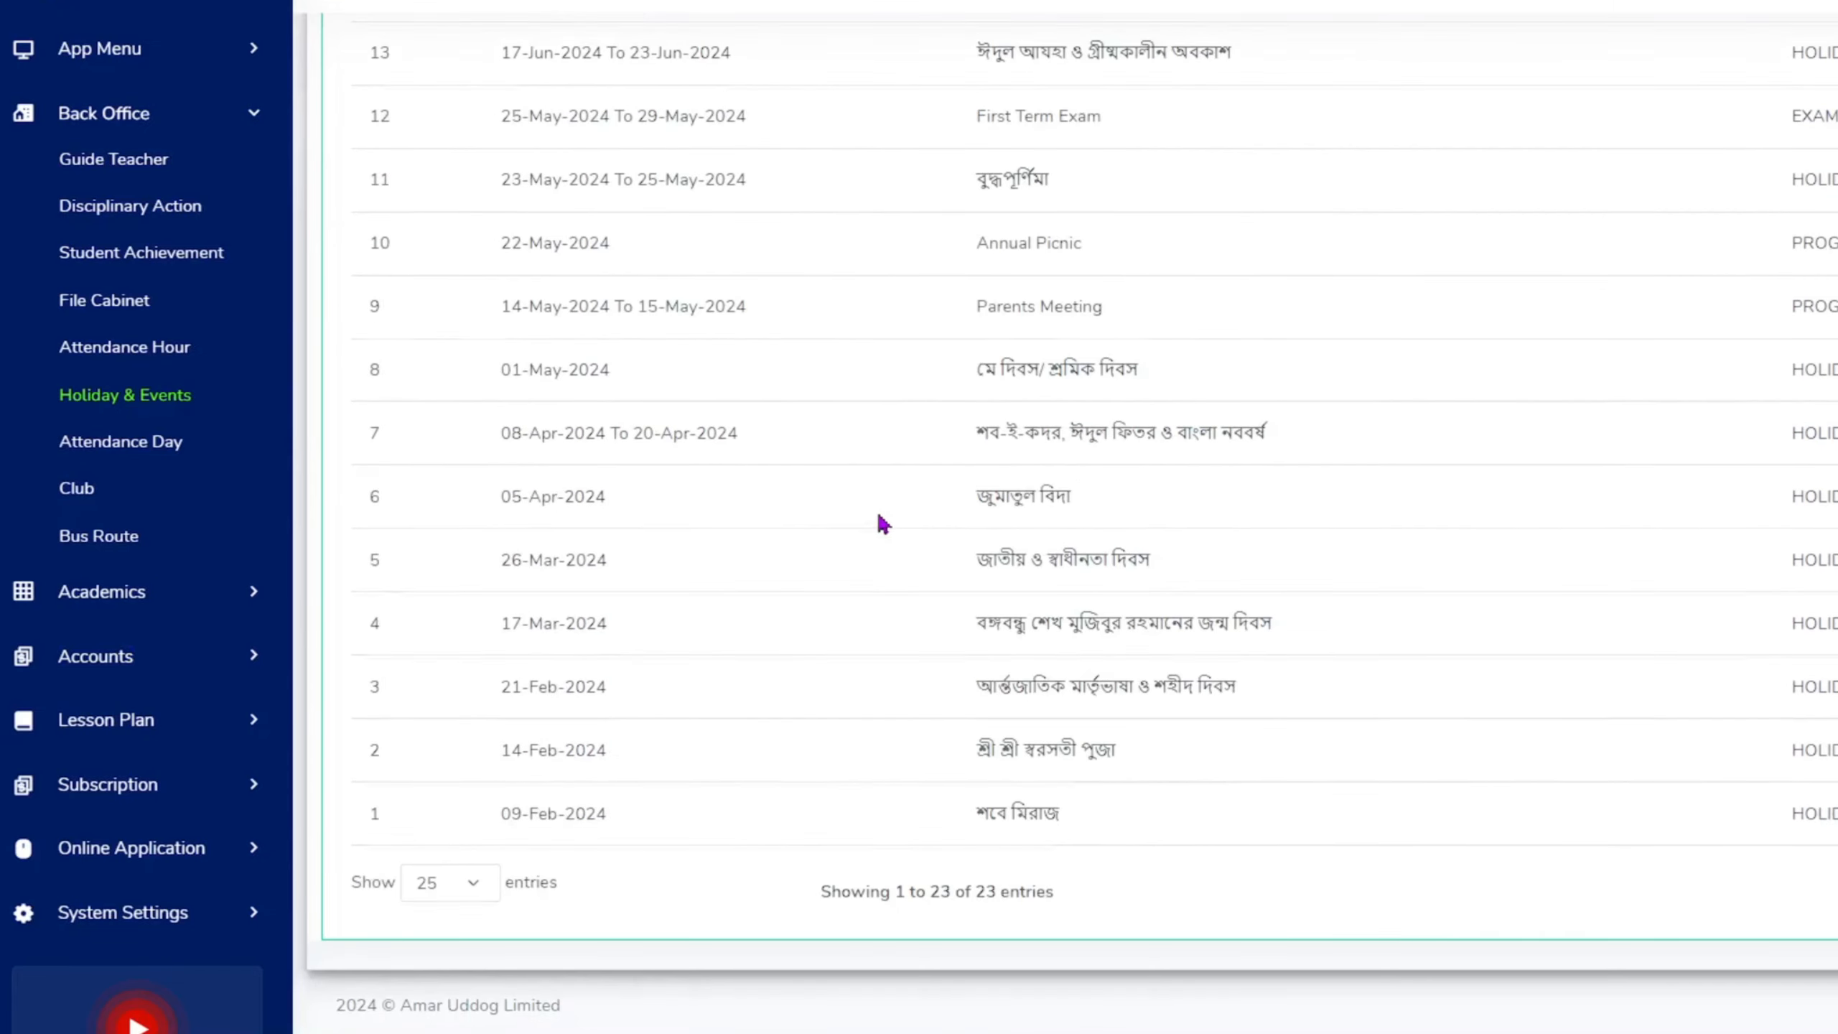
scroll(882, 523, "up", 15)
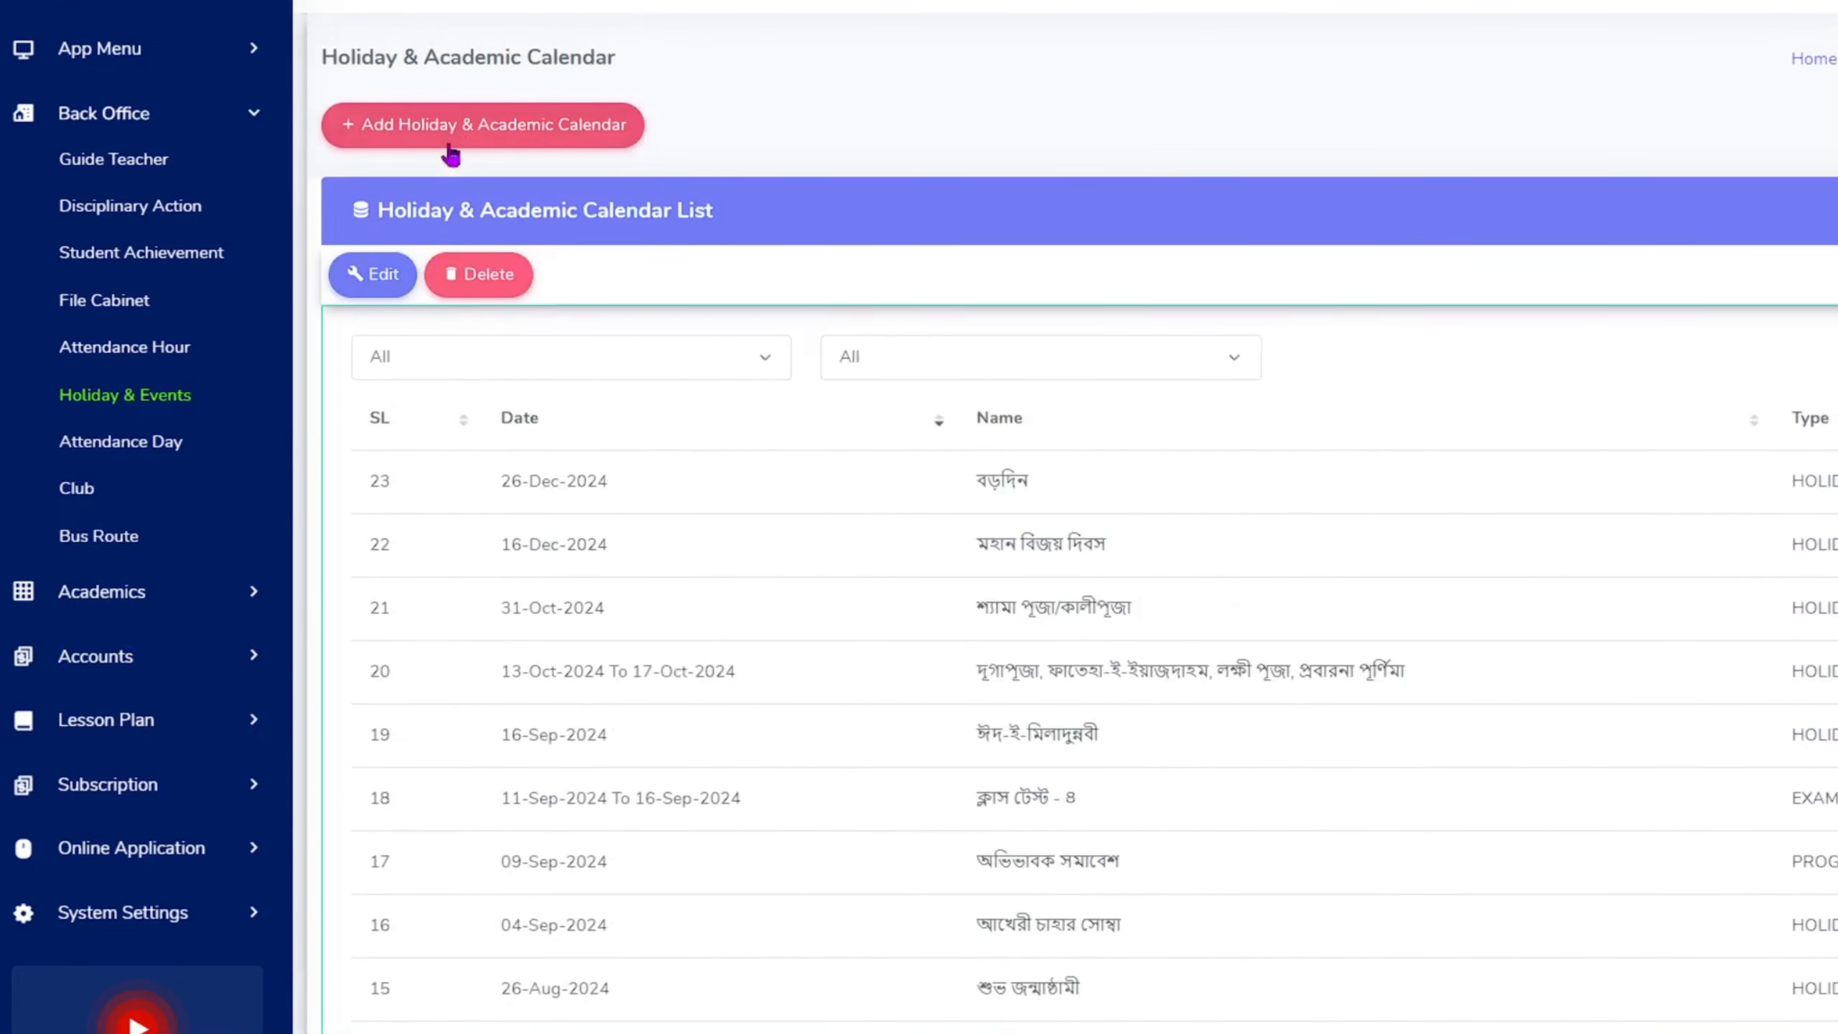
- Start a new holiday and academic calendar entry and examine its event name, event type and date fields
left_click(495, 138)
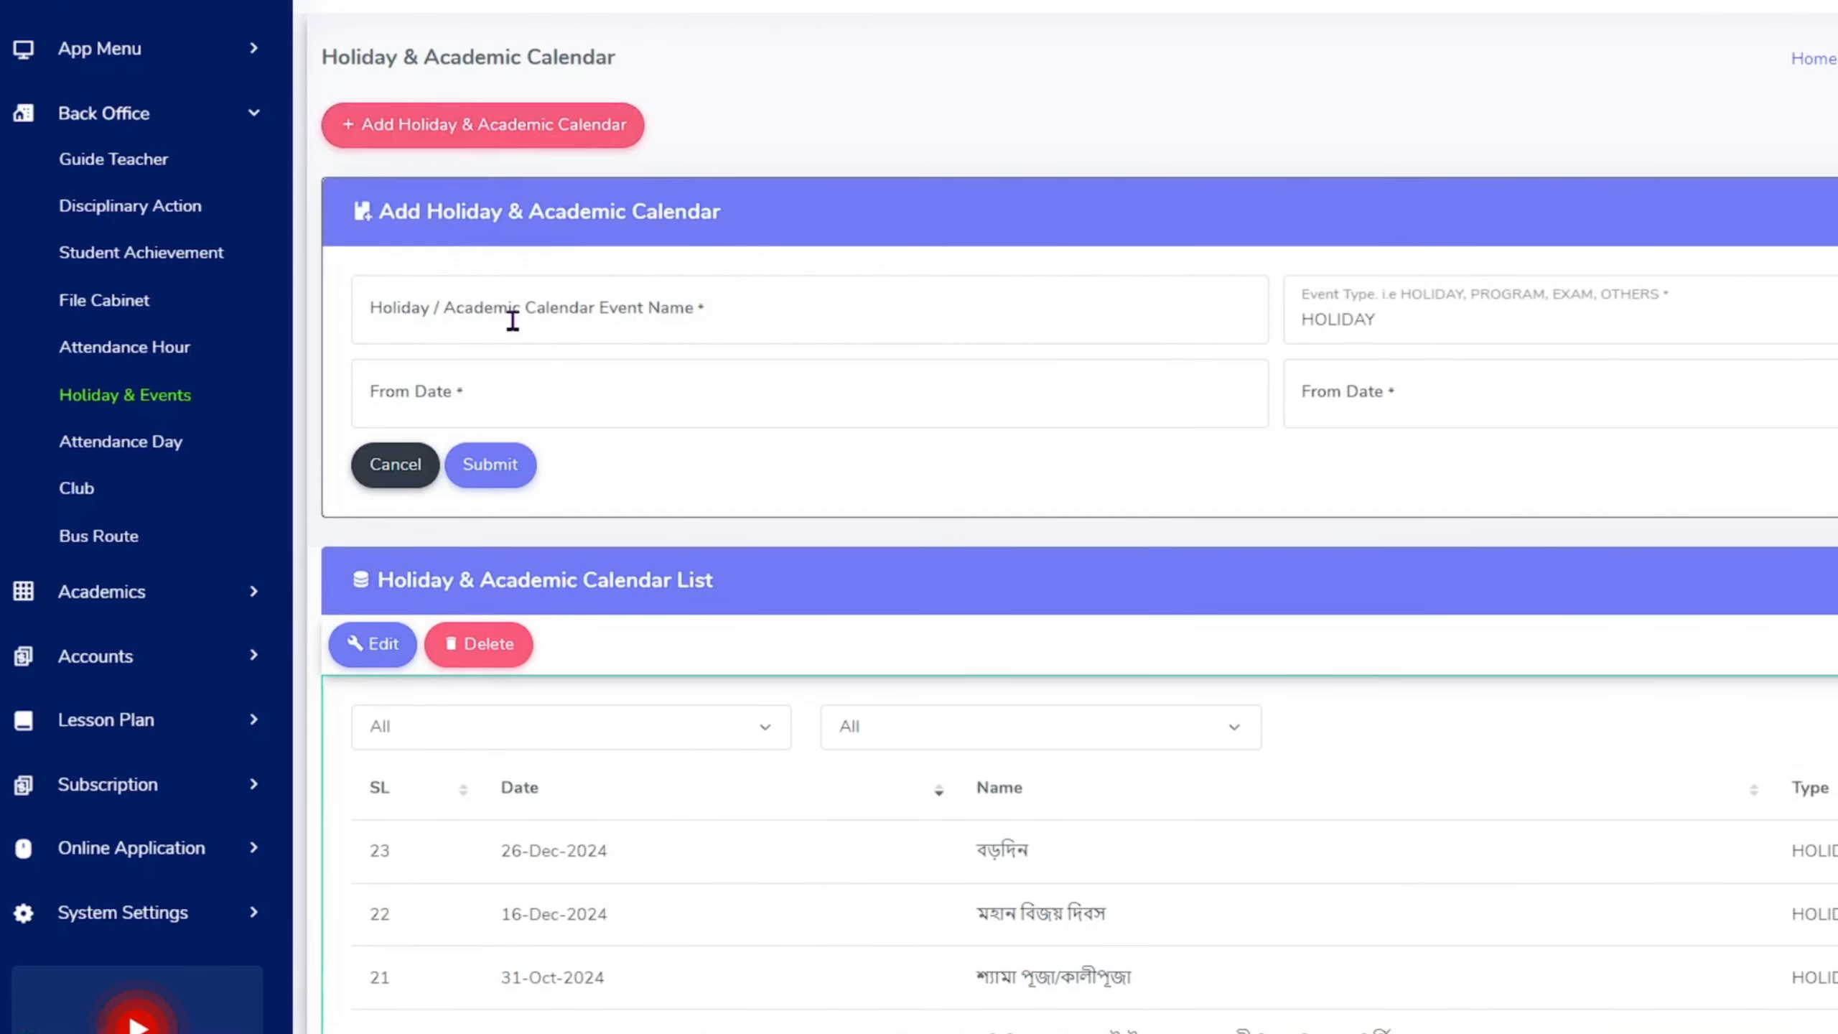
left_click(514, 320)
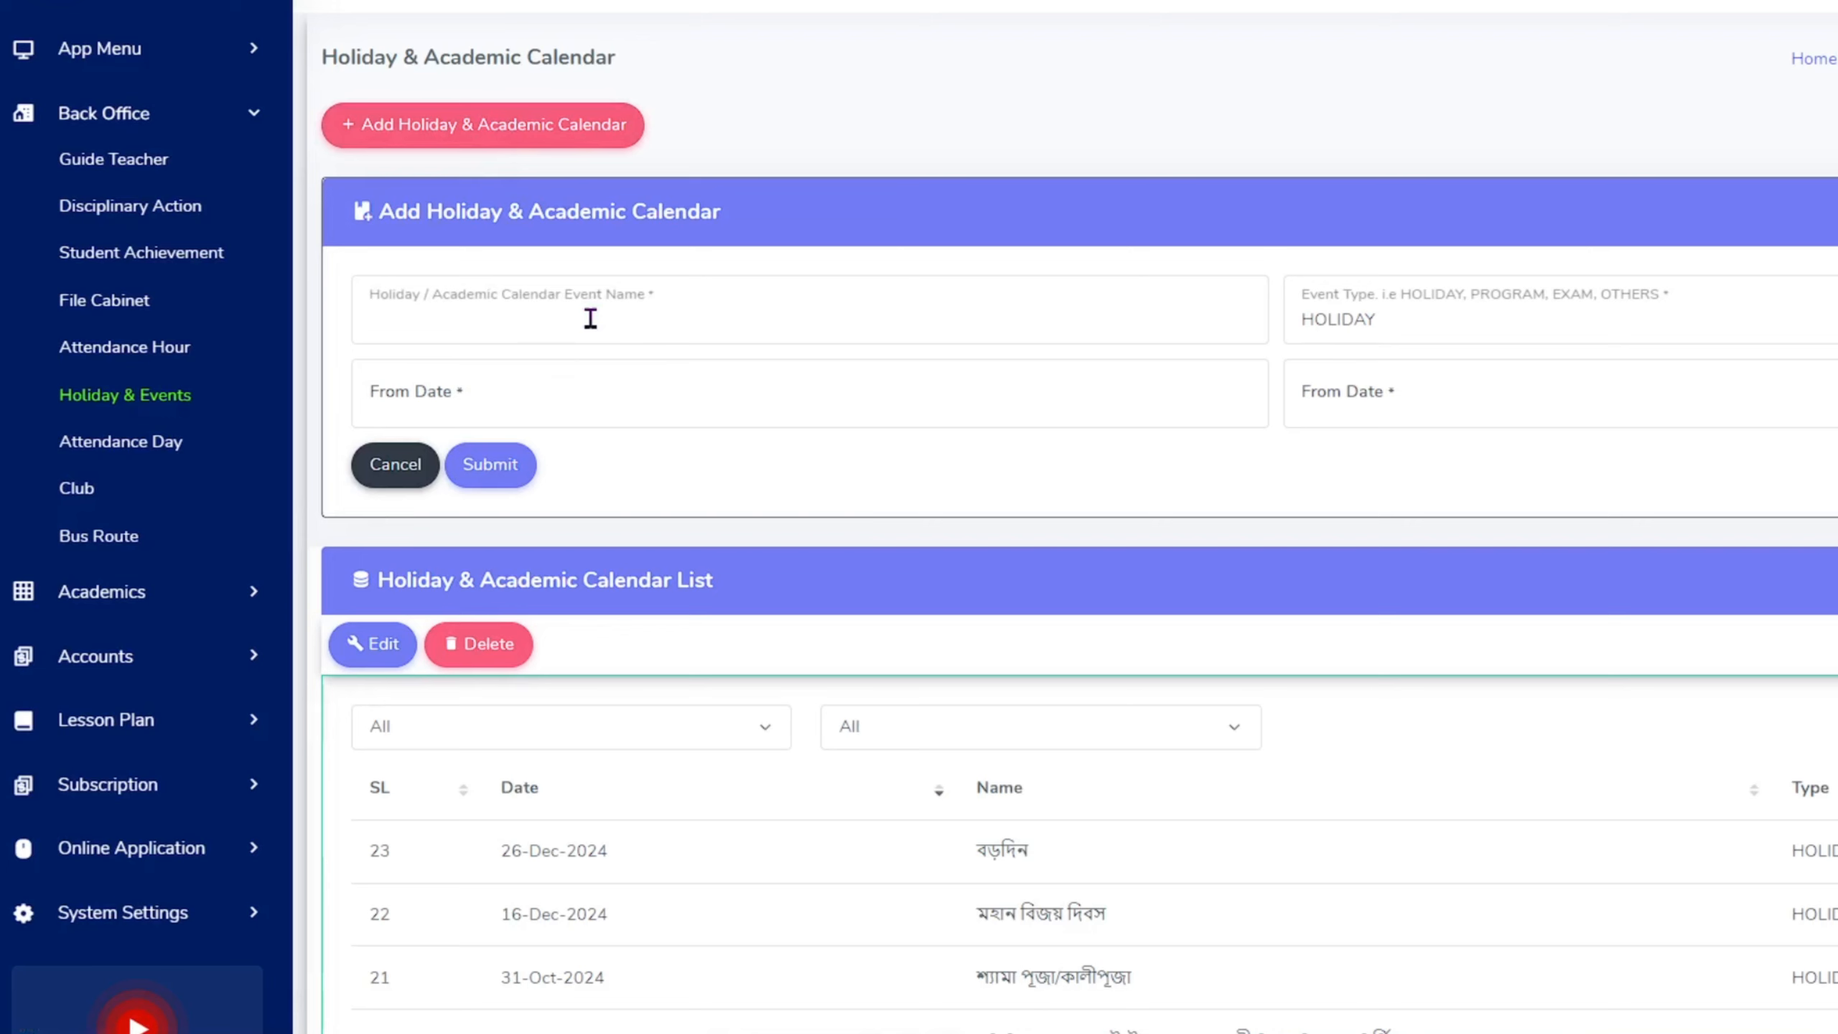
left_click(1400, 328)
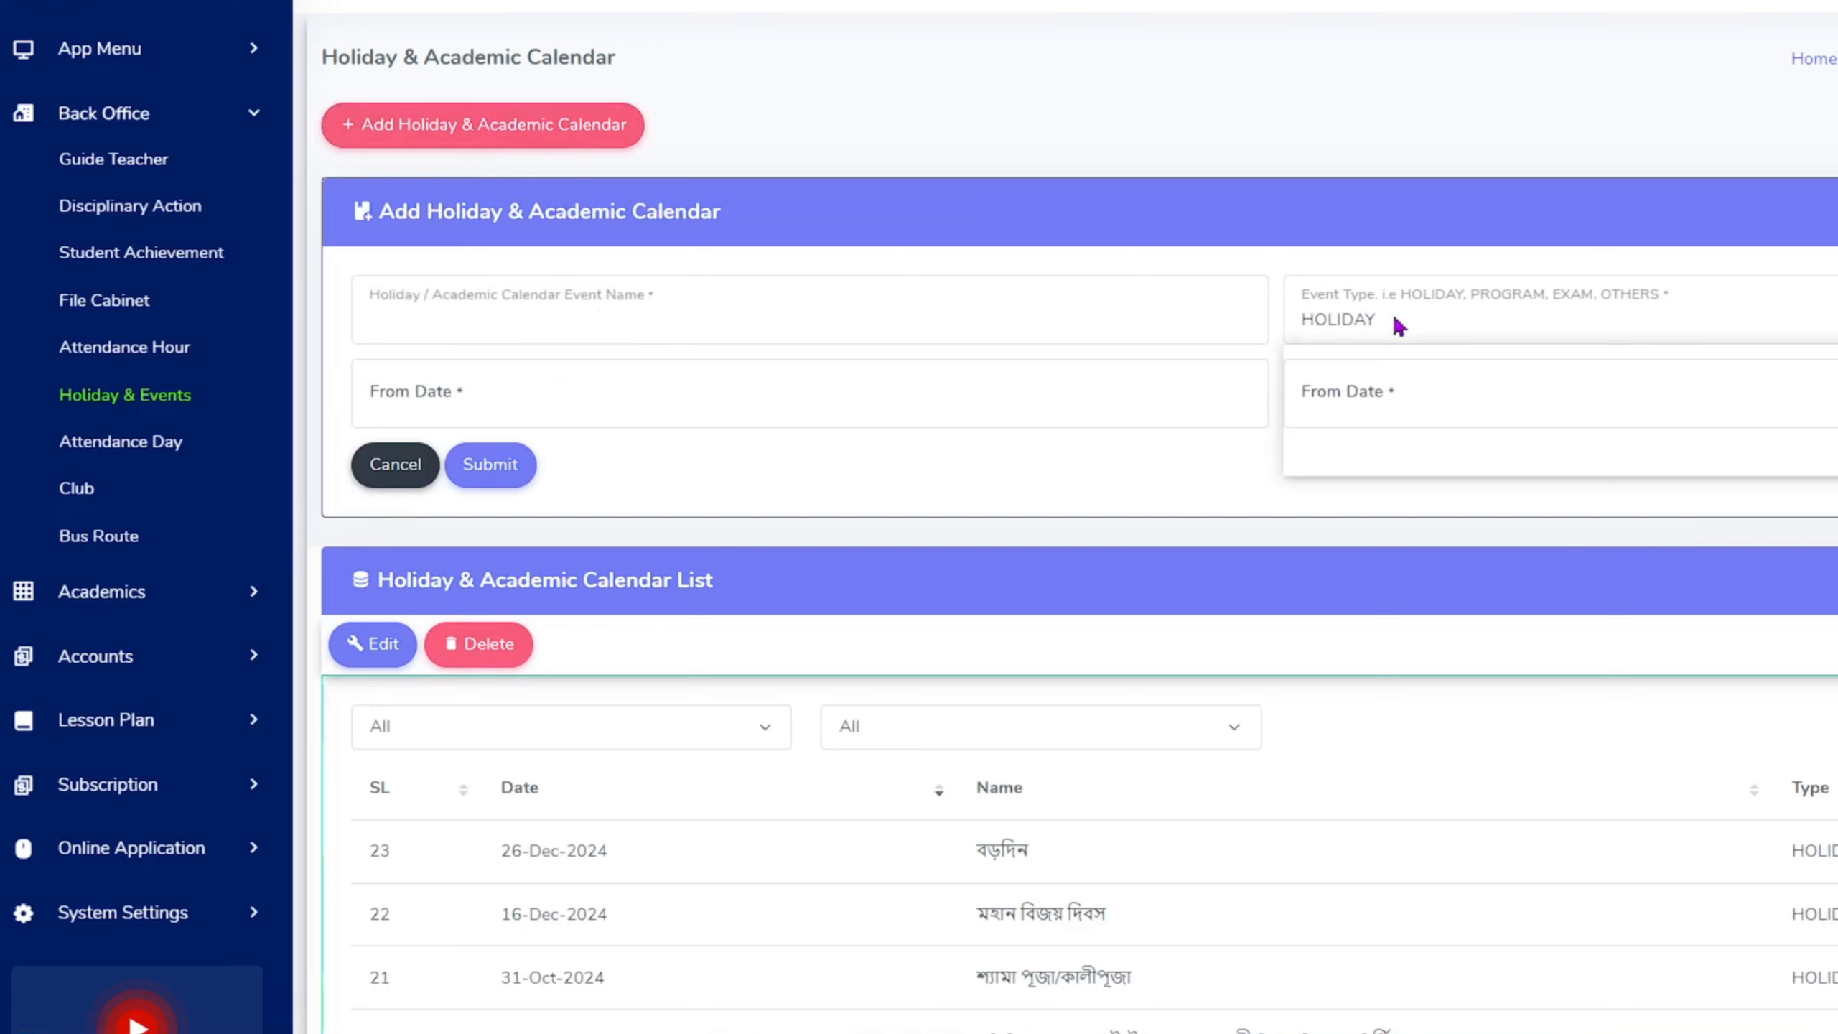
left_click(644, 406)
left_click(1422, 413)
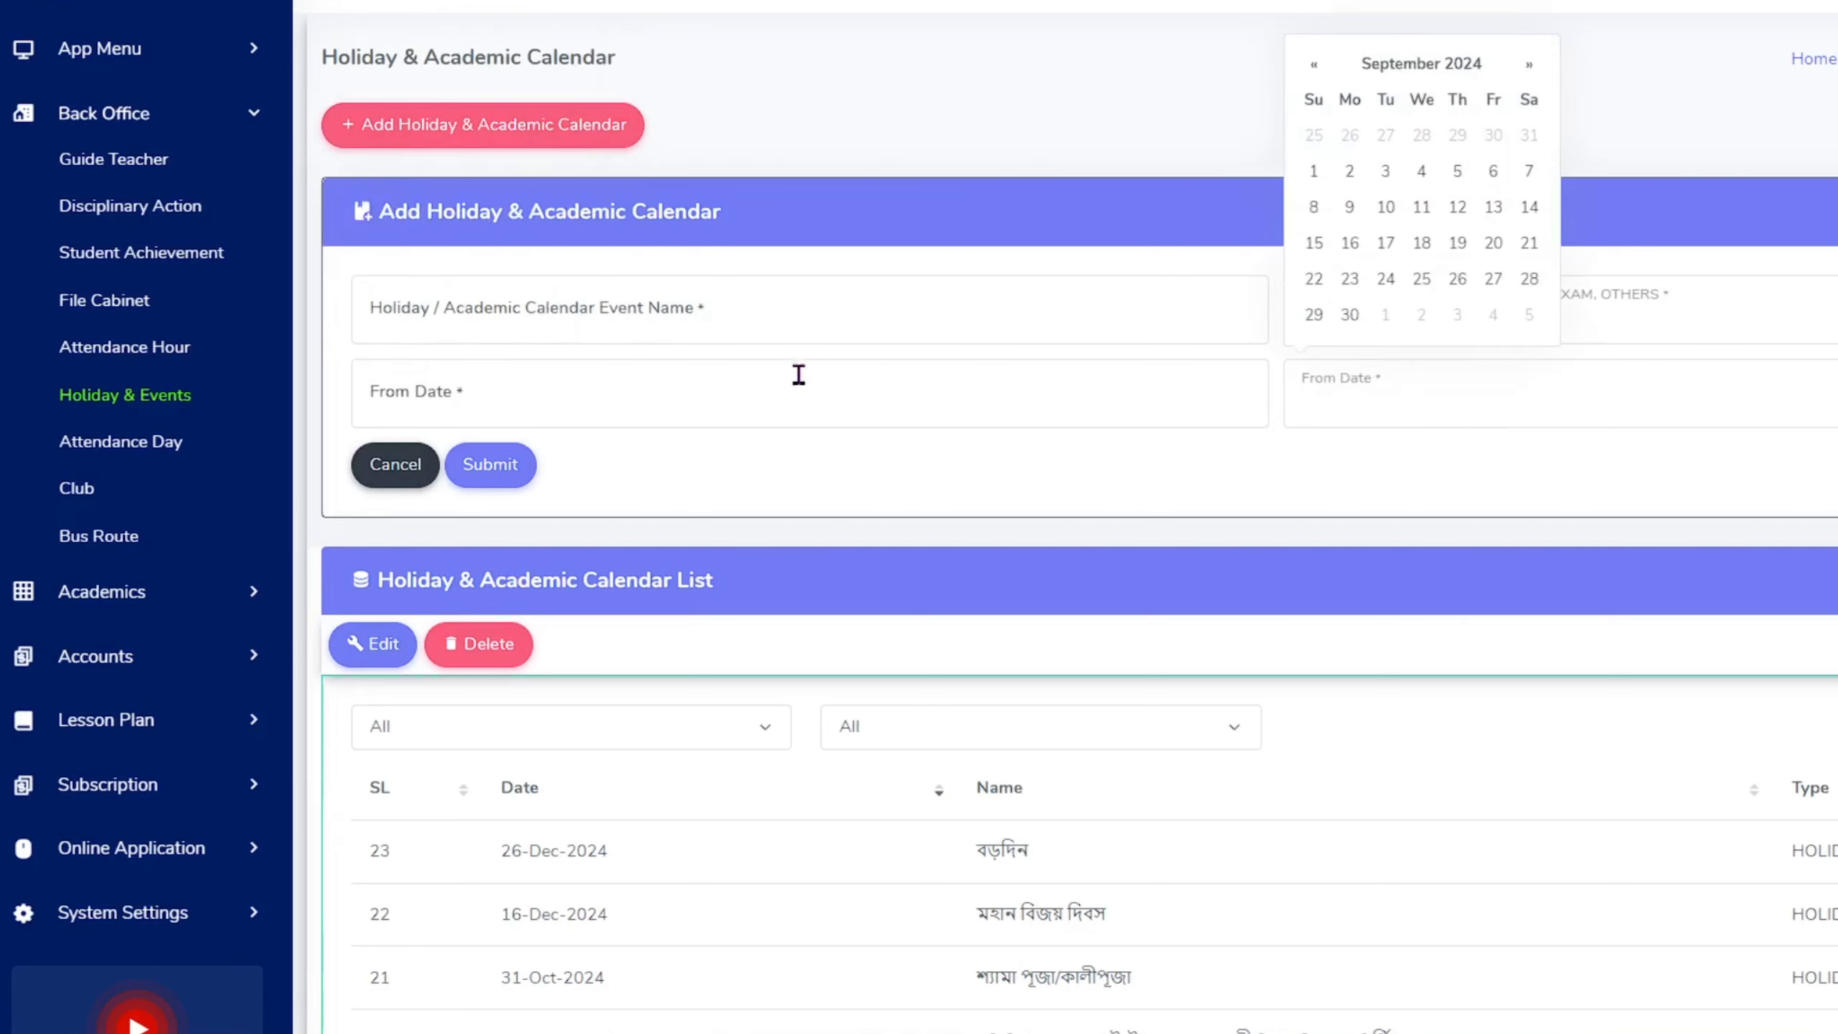
left_click(489, 475)
scroll(981, 529, "down", 5)
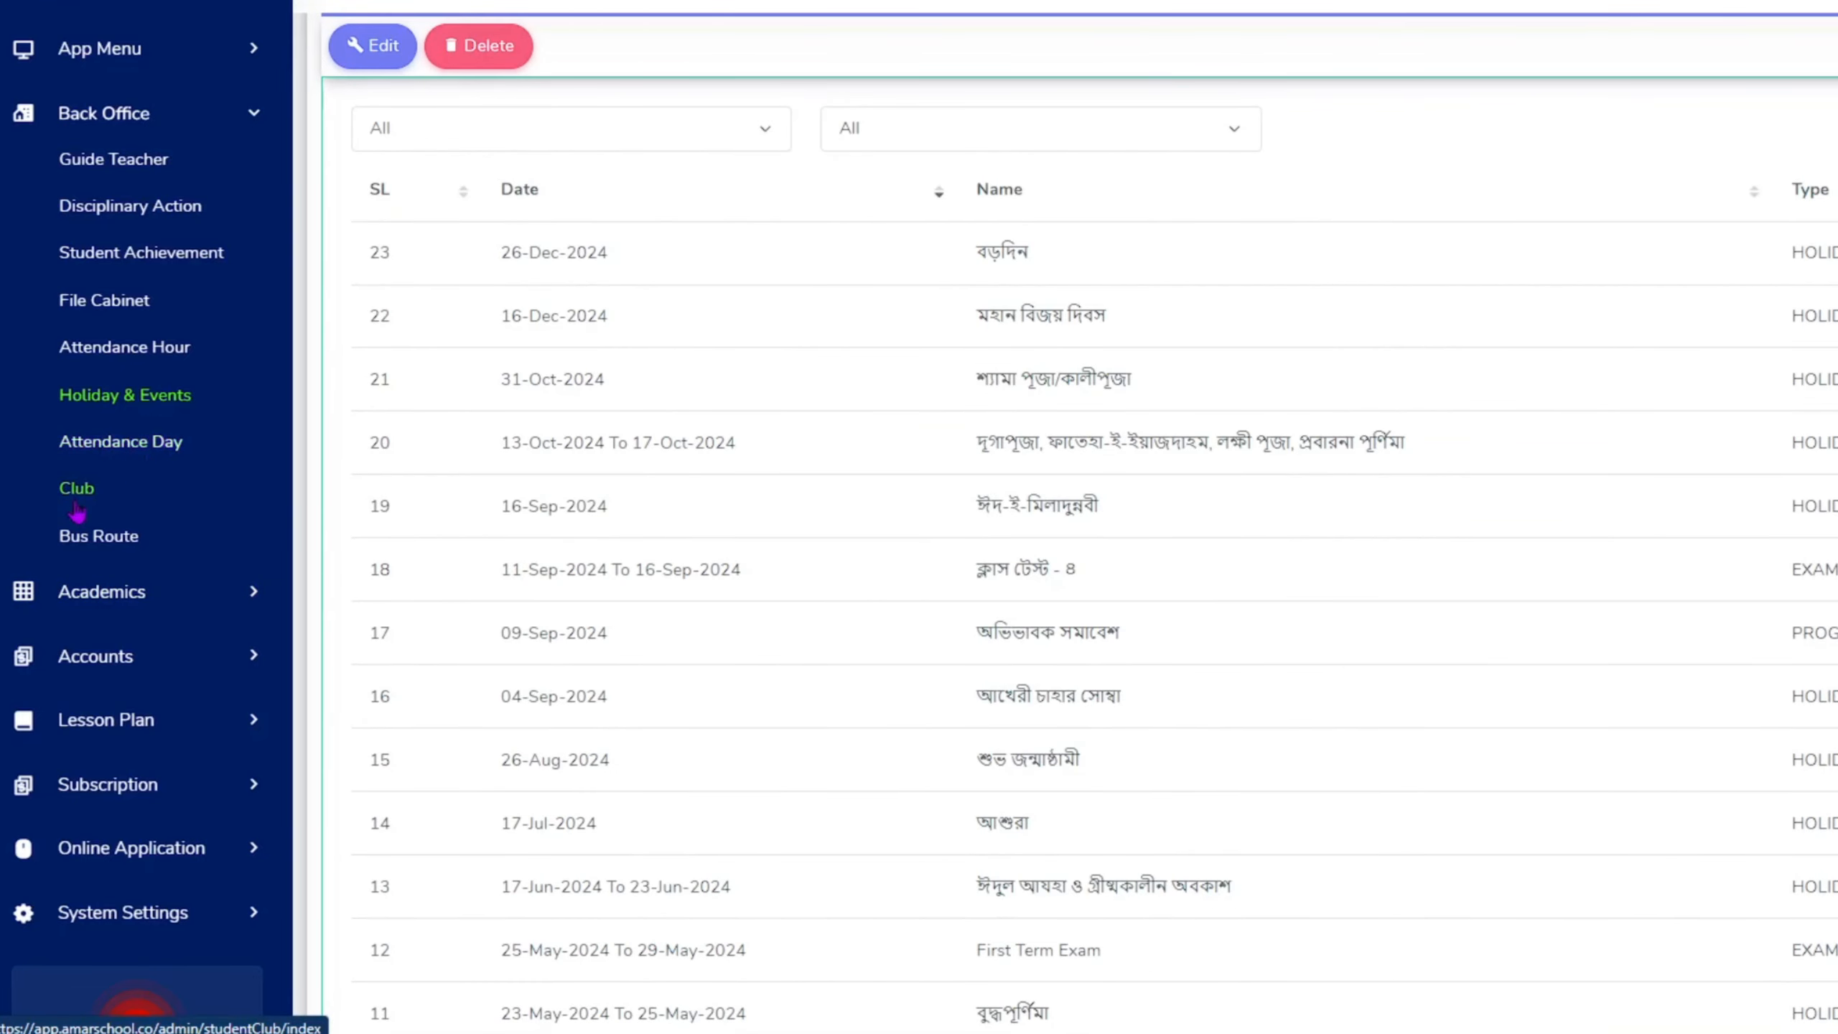
- Open the Attendance Day page of the Back Office section and look through the attendance day list
left_click(153, 460)
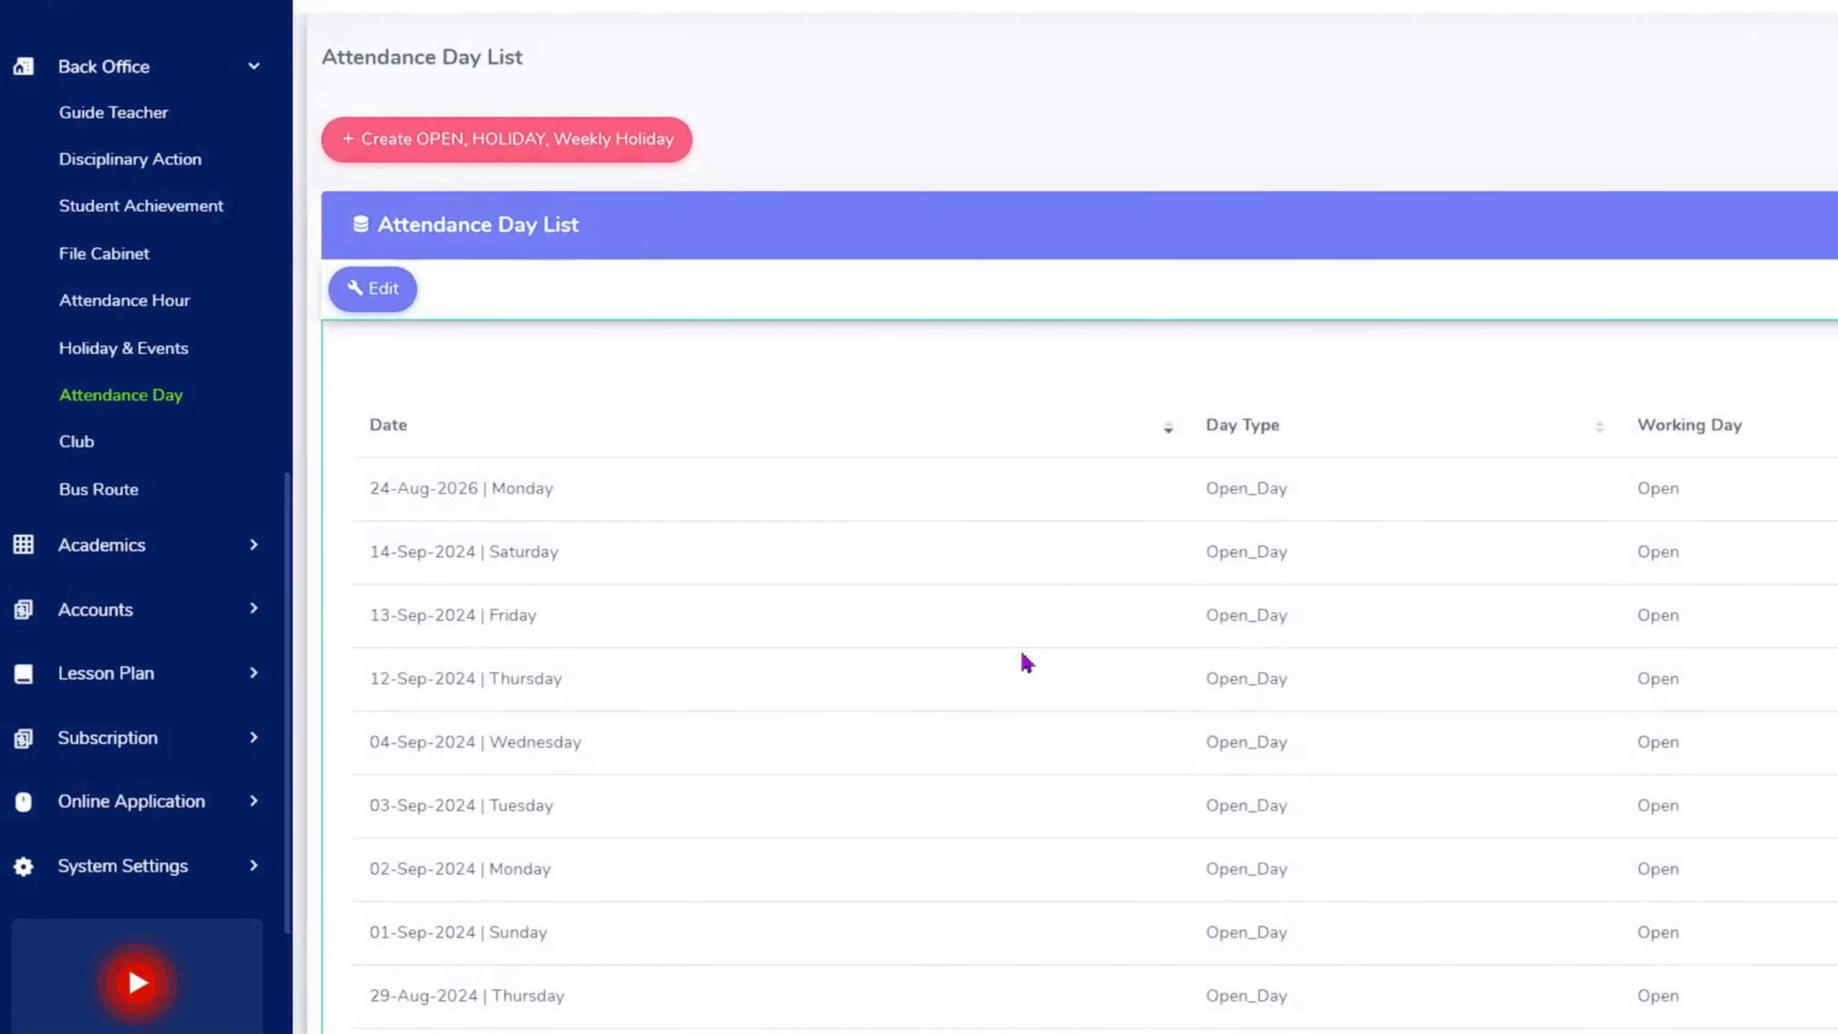
scroll(1022, 657, "down", 10)
scroll(953, 663, "up", 10)
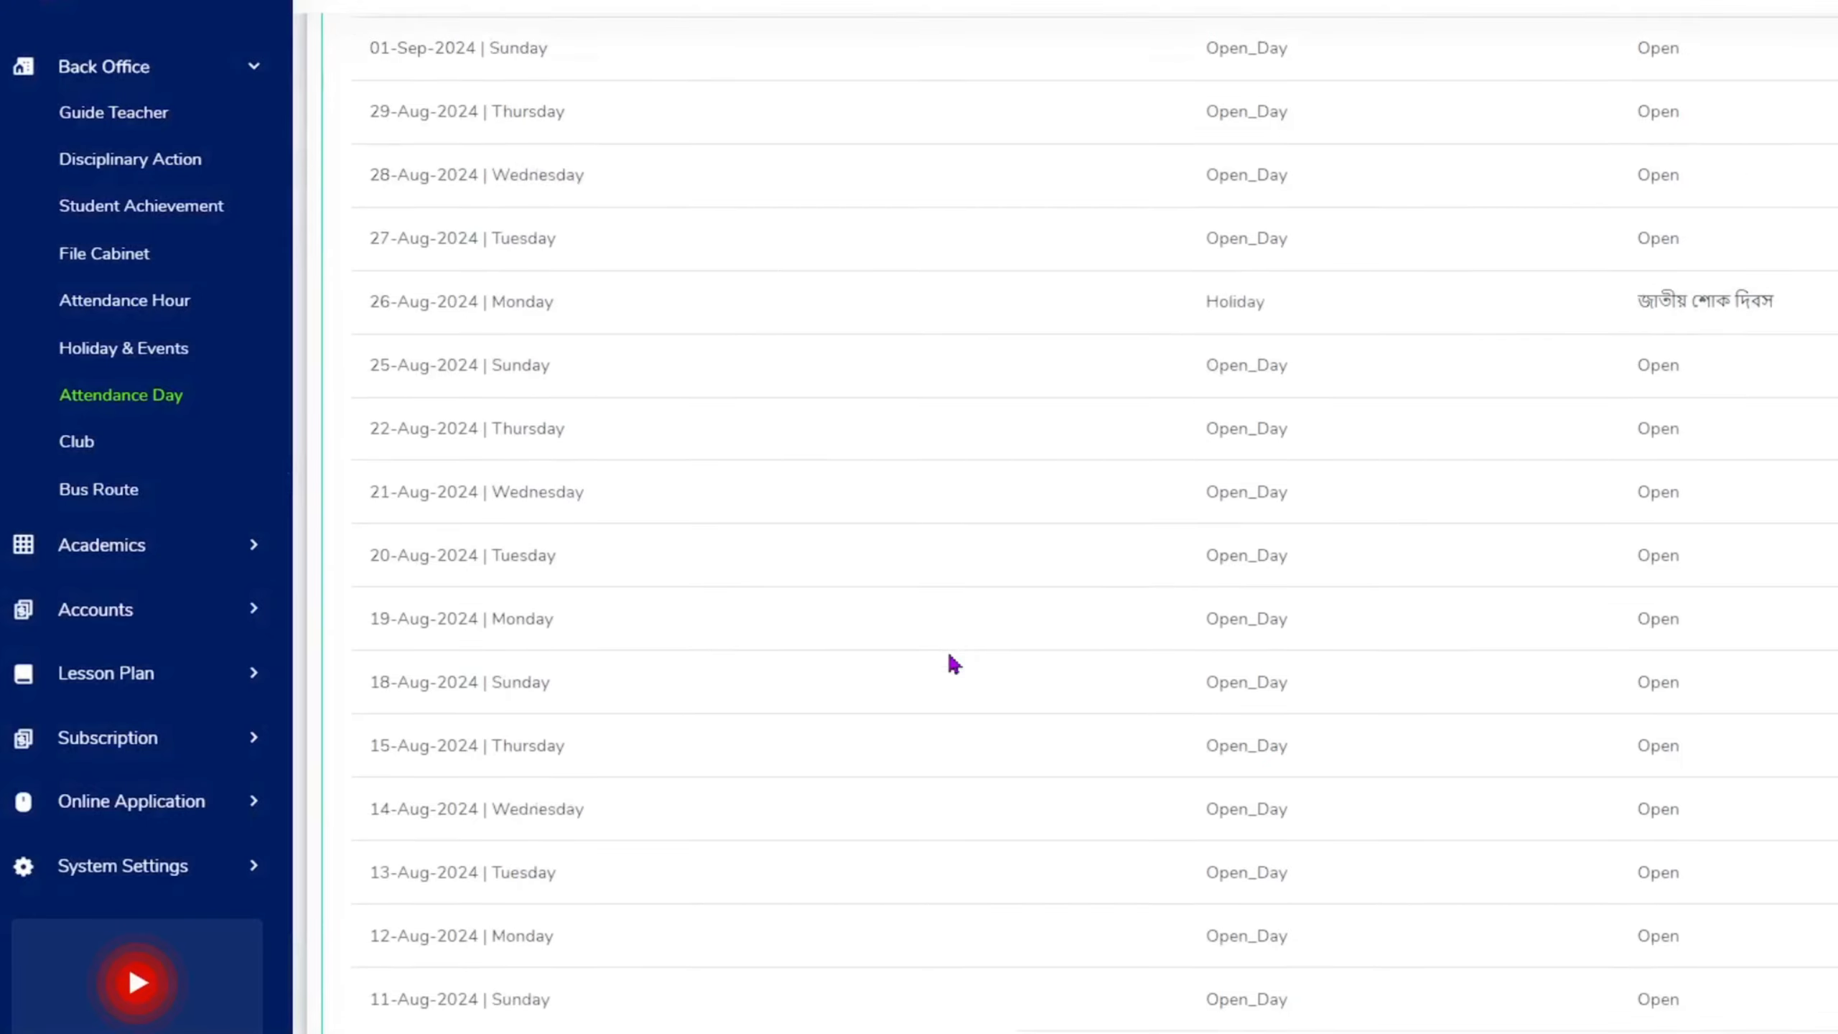
scroll(952, 662, "down", 10)
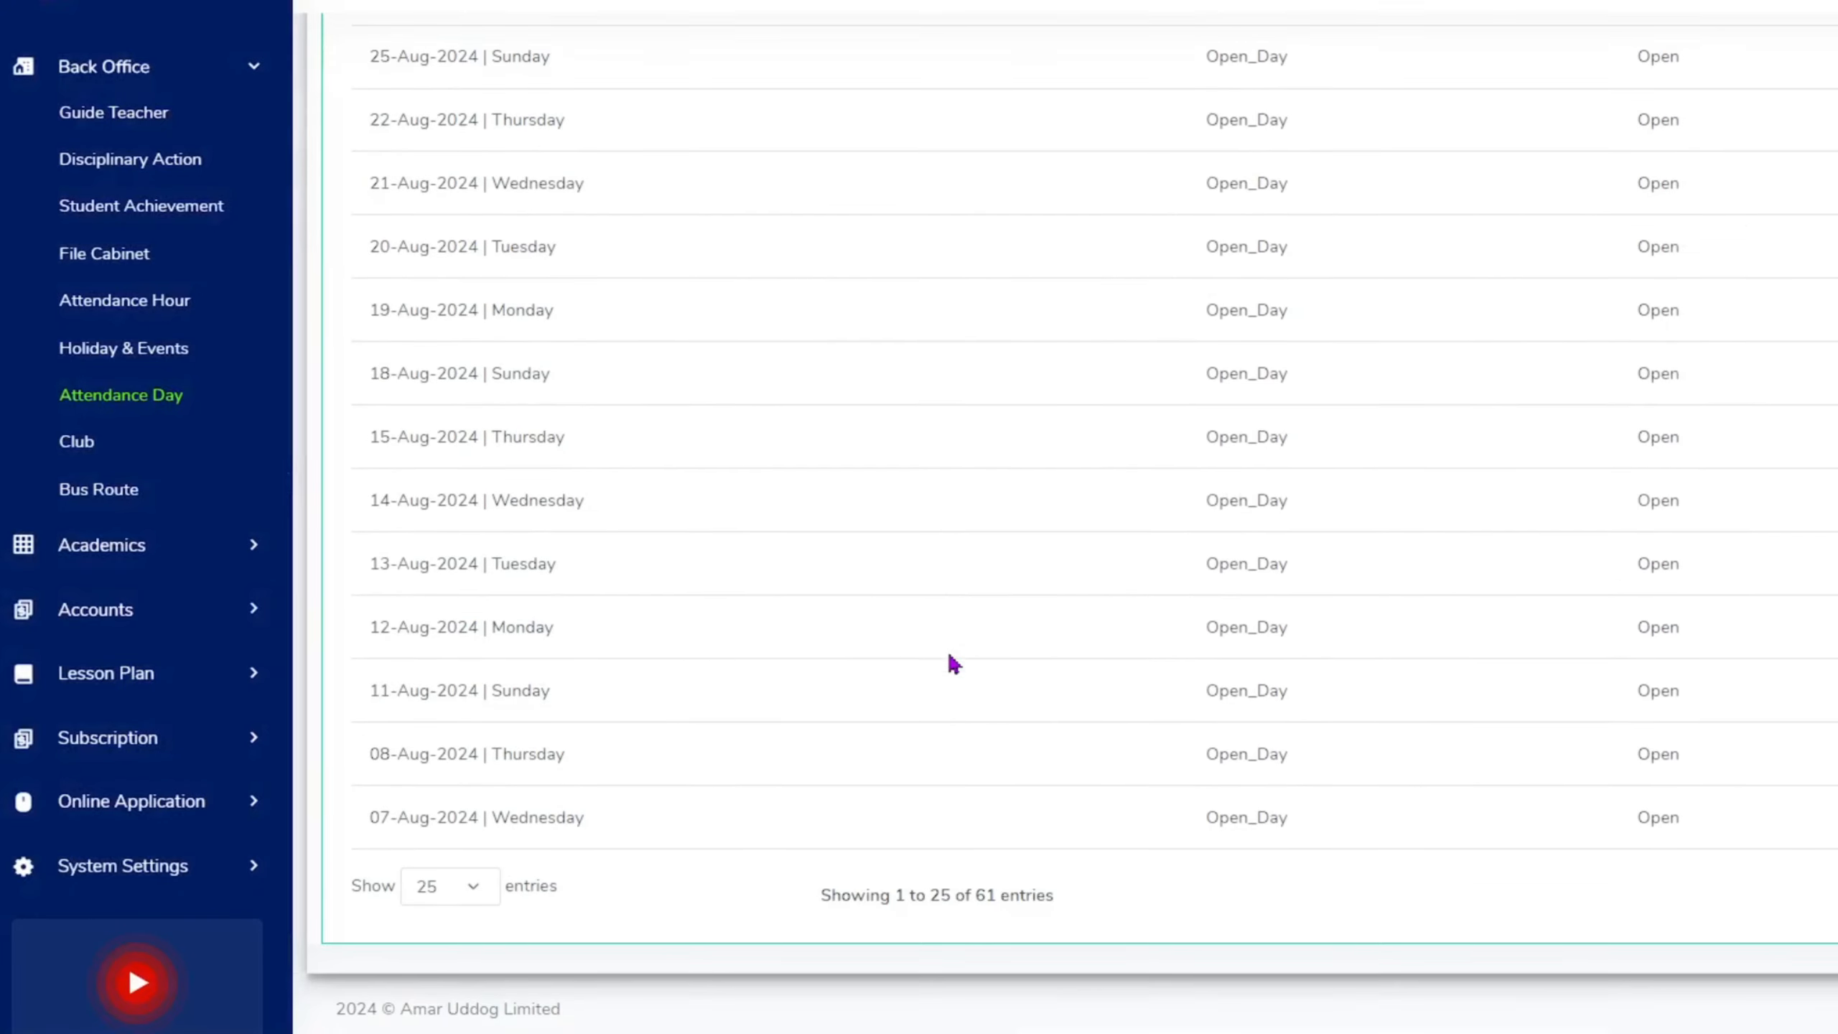
scroll(948, 661, "up", 10)
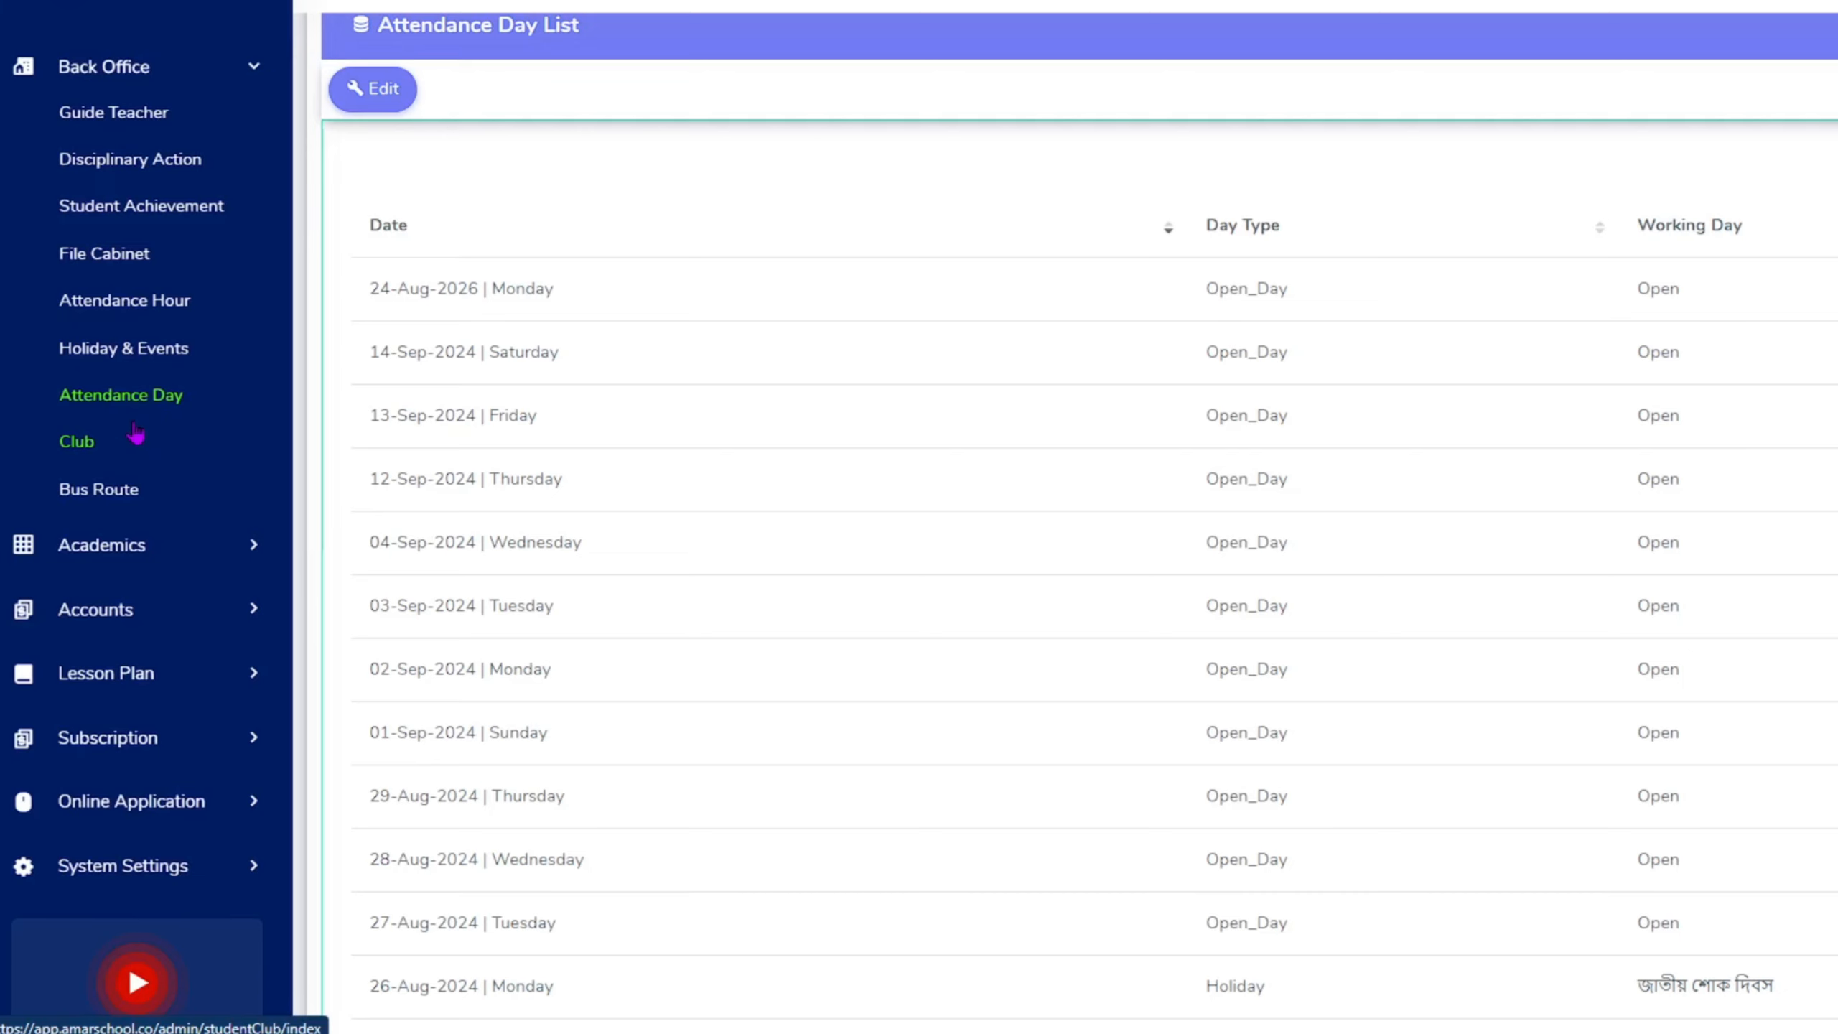
- Look through the functions offered in the Student Information, Student Attendance and Print sections
scroll(135, 432, "up", 10)
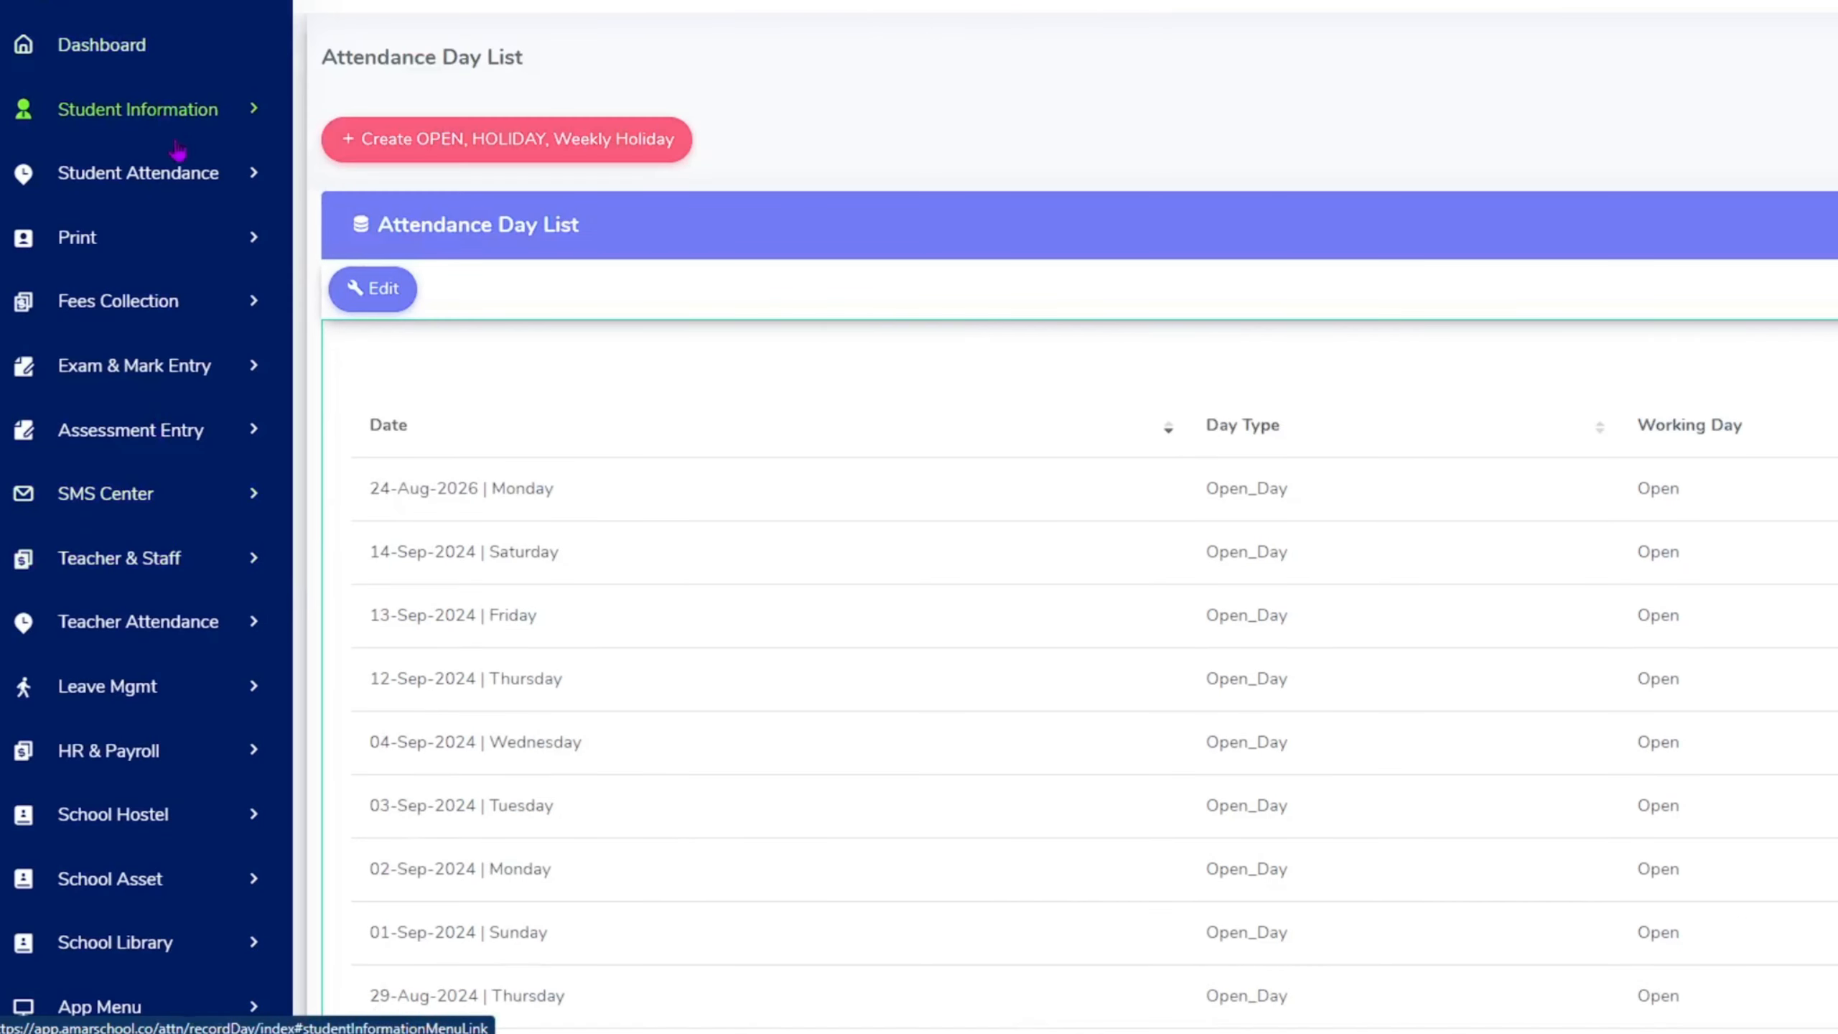
left_click(162, 121)
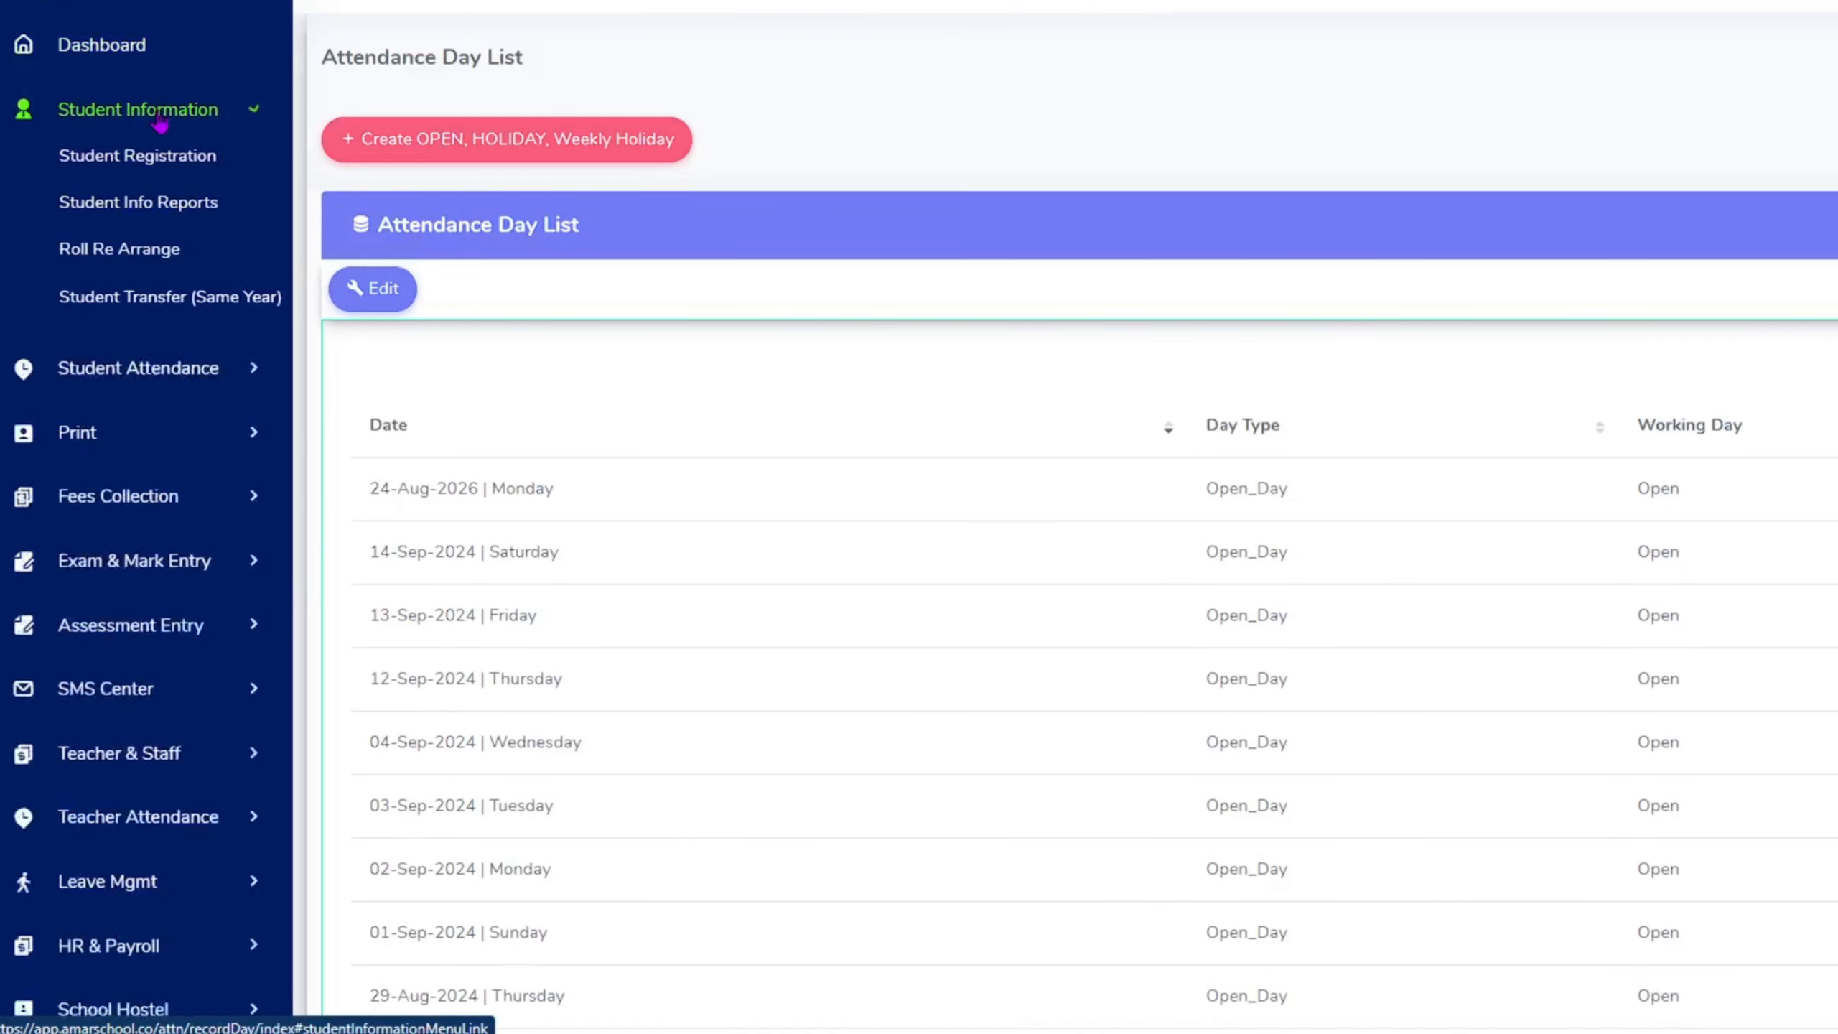
left_click(160, 121)
left_click(131, 173)
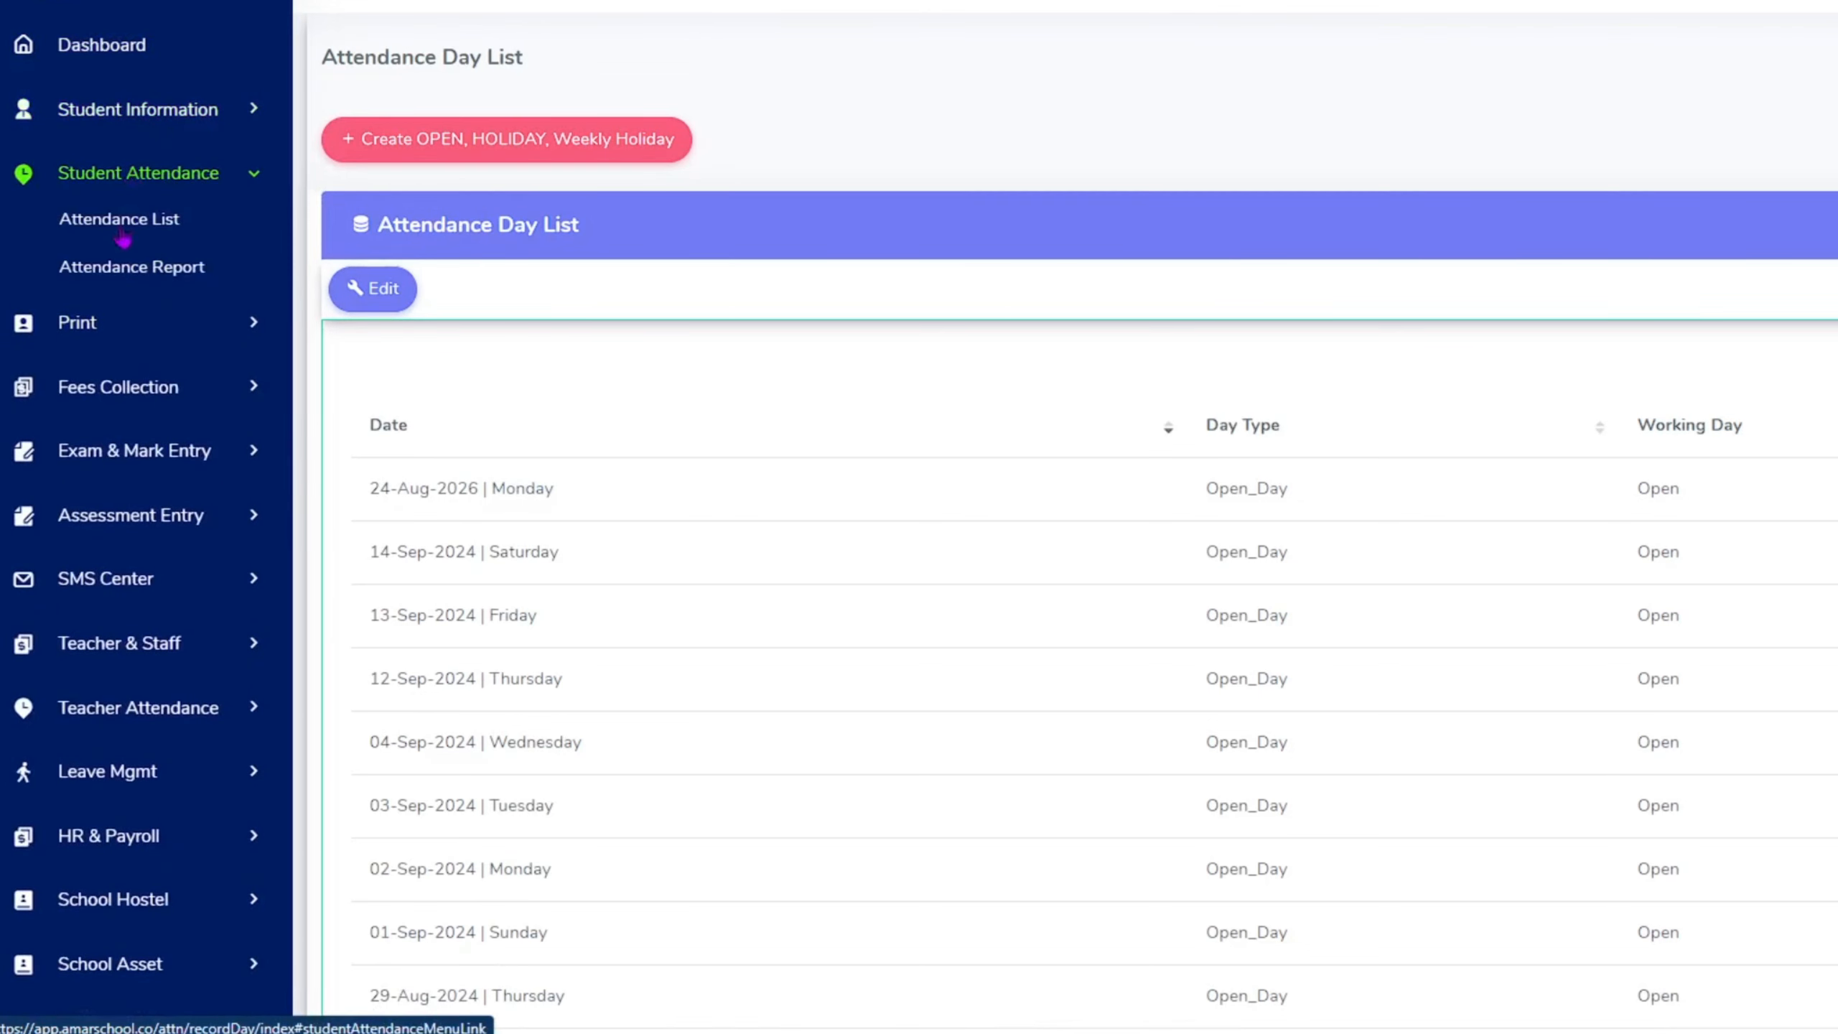
left_click(108, 319)
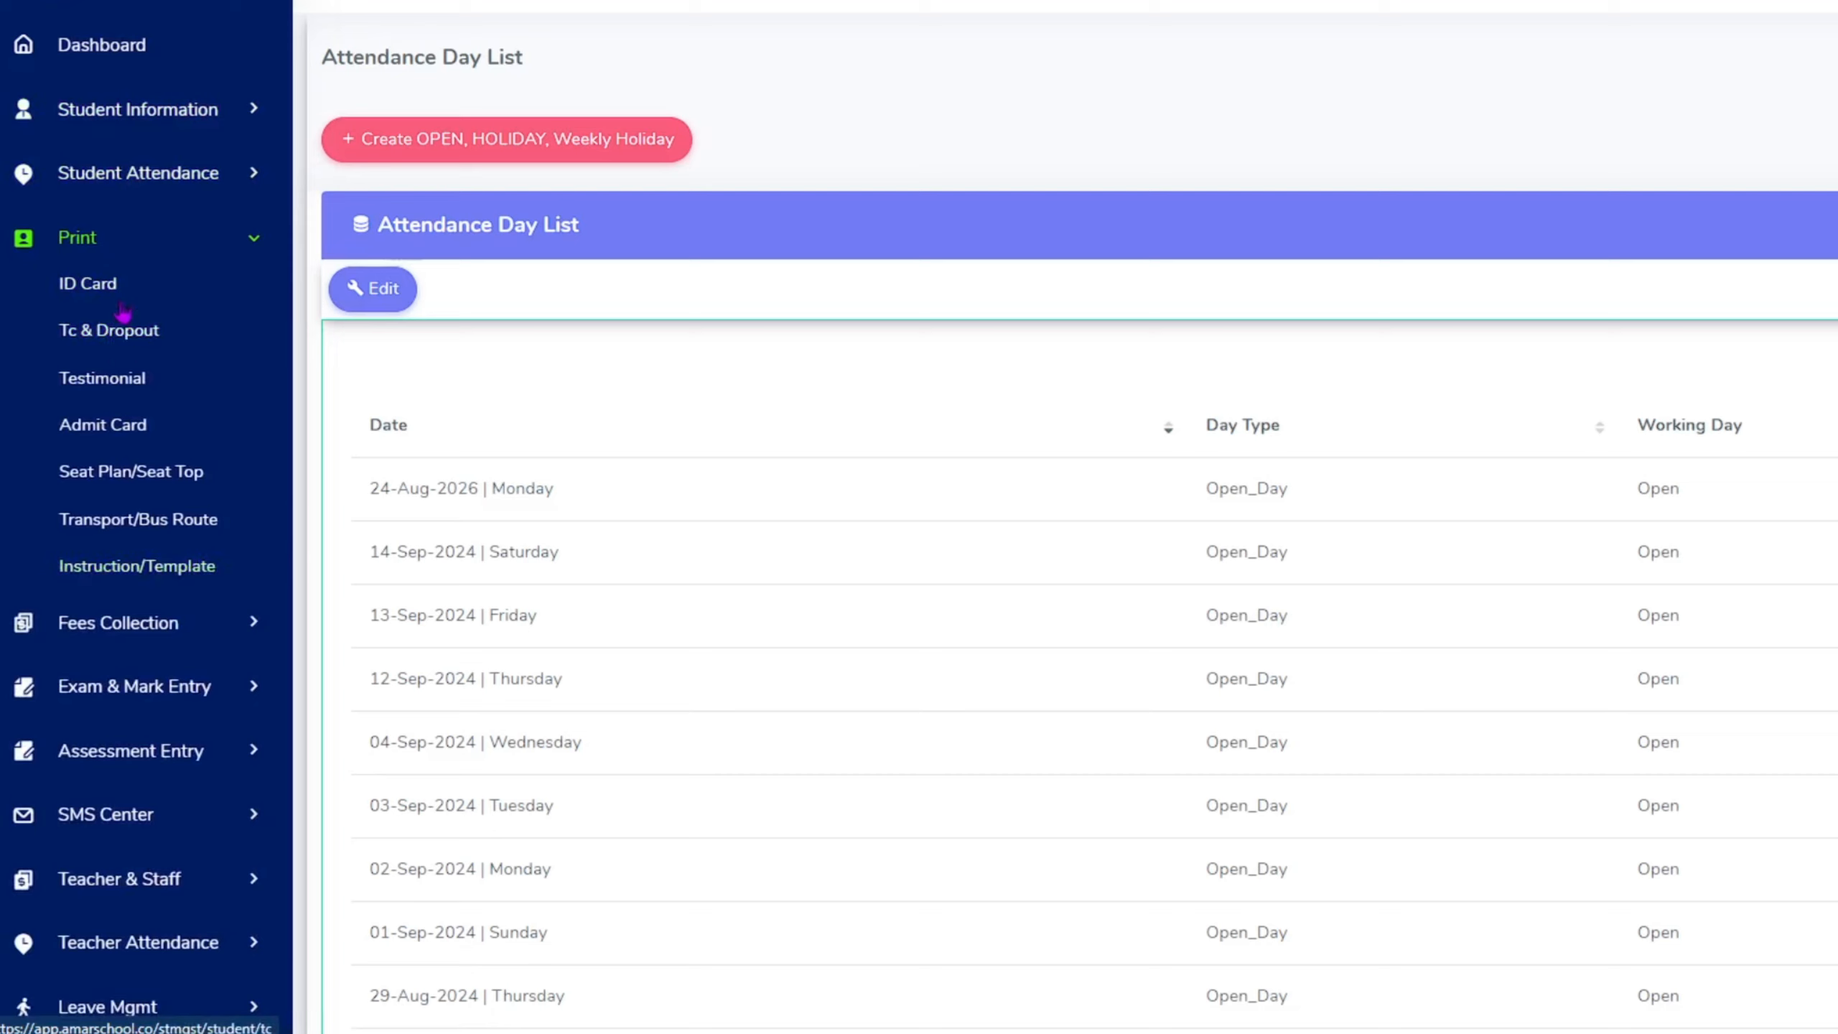
left_click(98, 239)
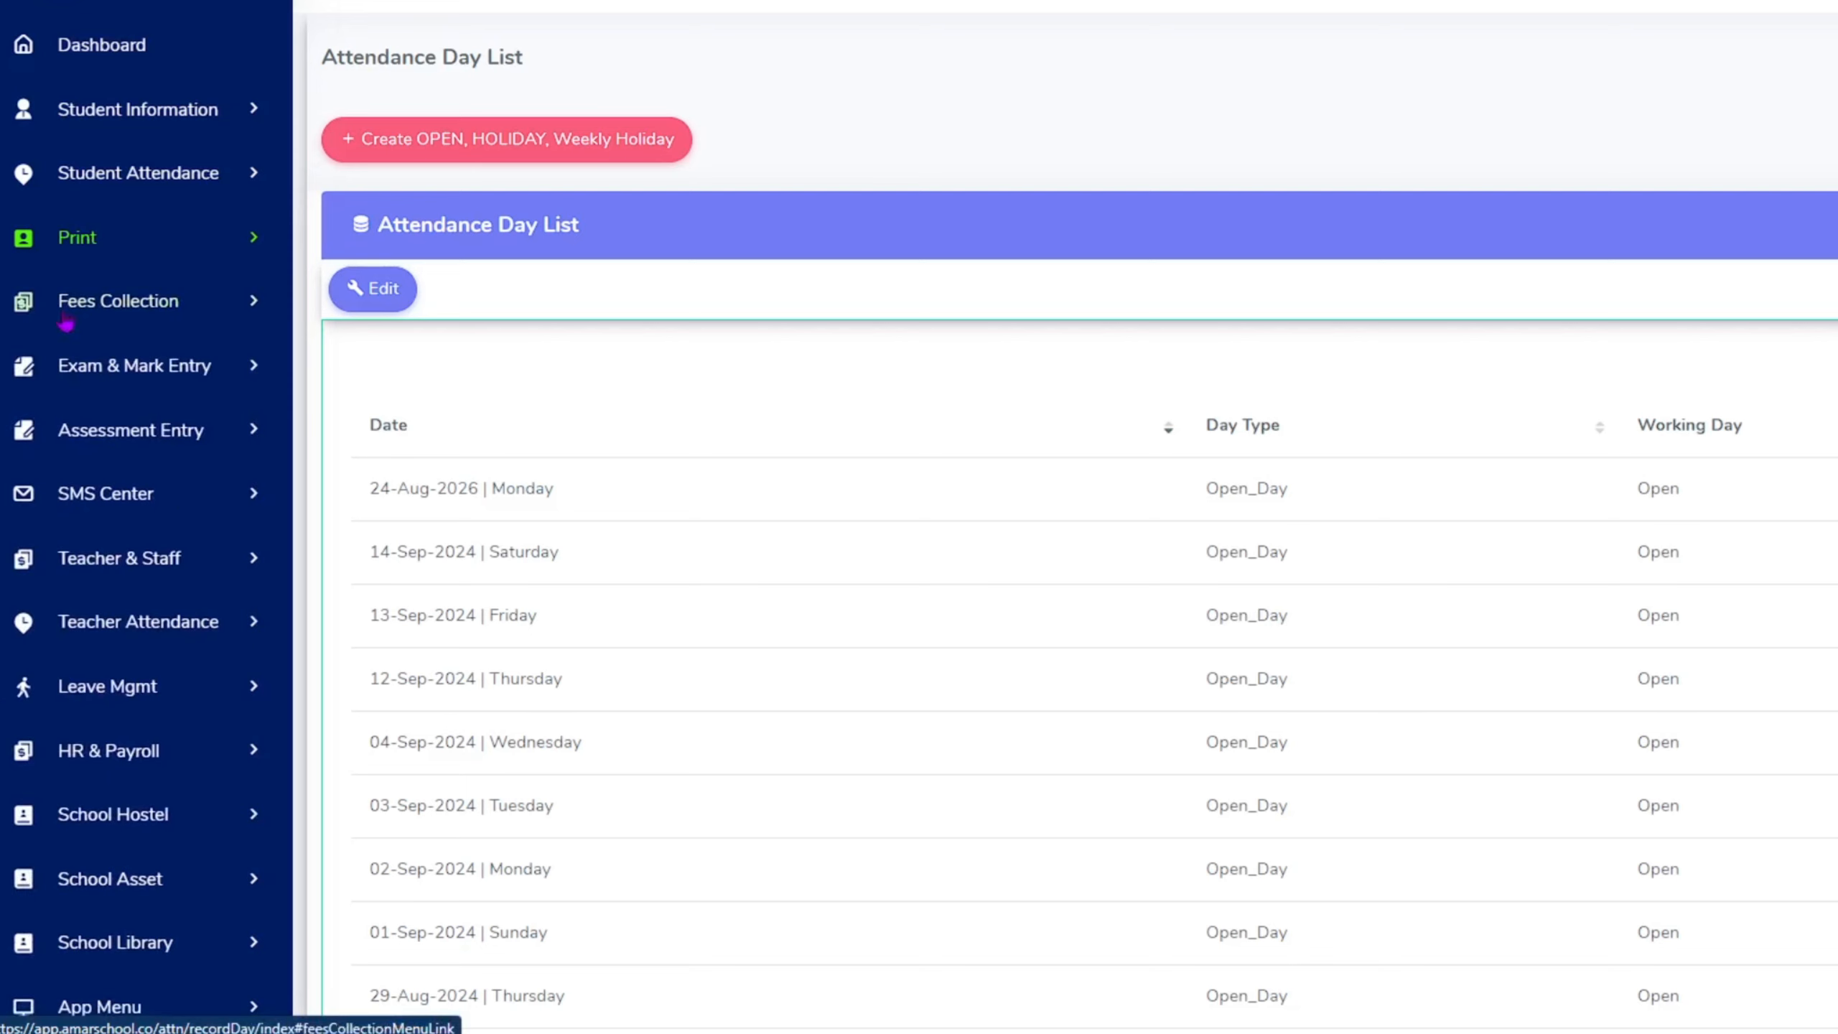
- Look through the functions offered in the Fees Collection, Exam & Mark Entry, Assessment Entry and SMS Center sections
left_click(131, 311)
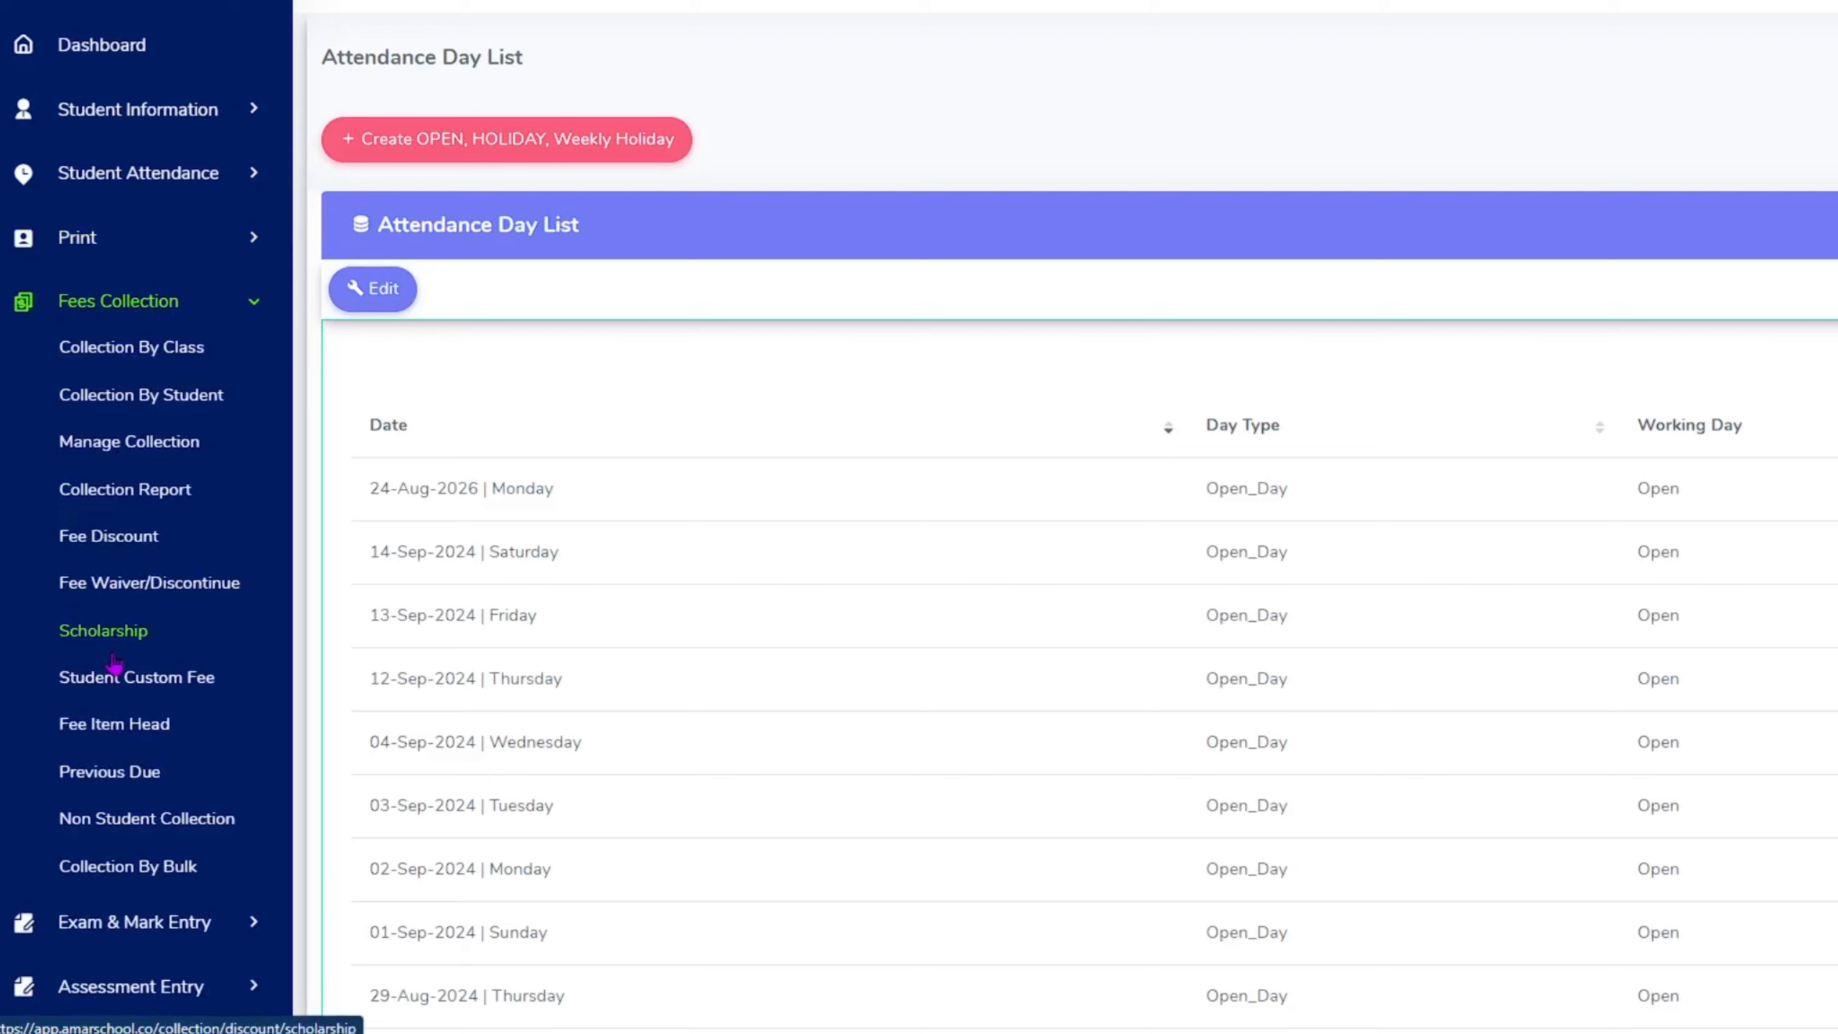
scroll(119, 674, "down", 3)
left_click(126, 105)
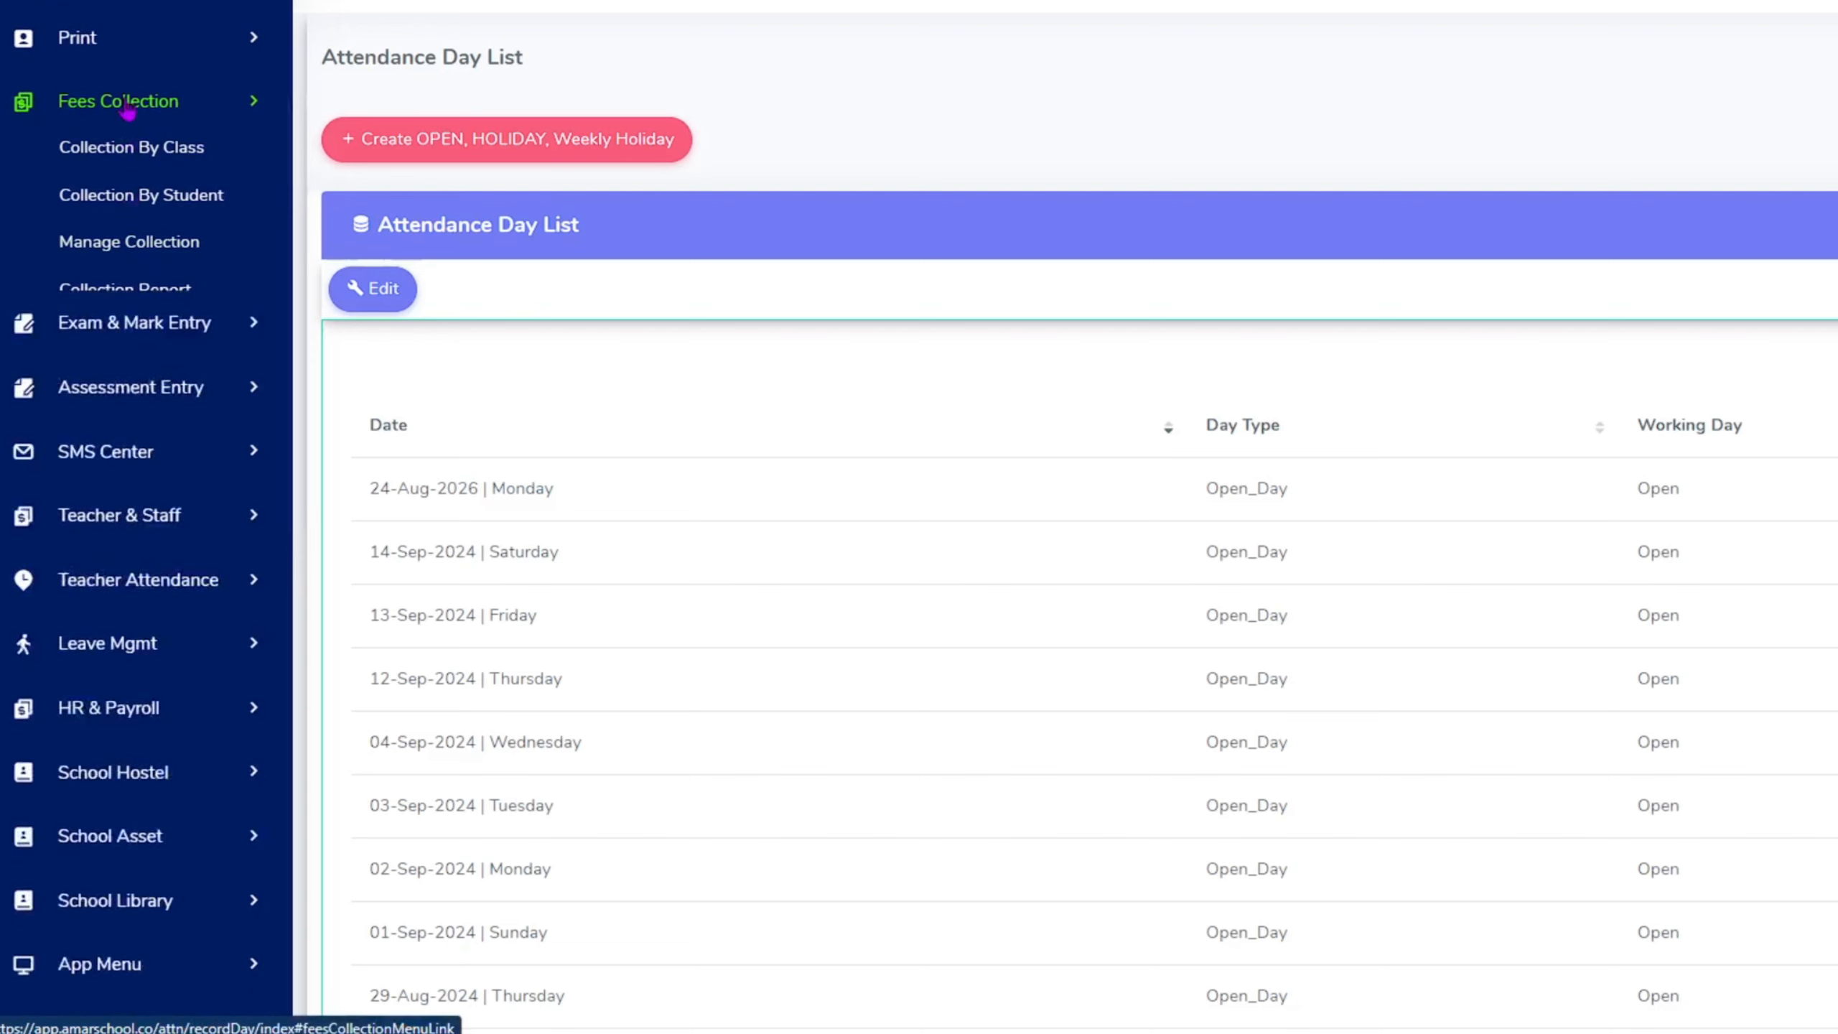
left_click(114, 178)
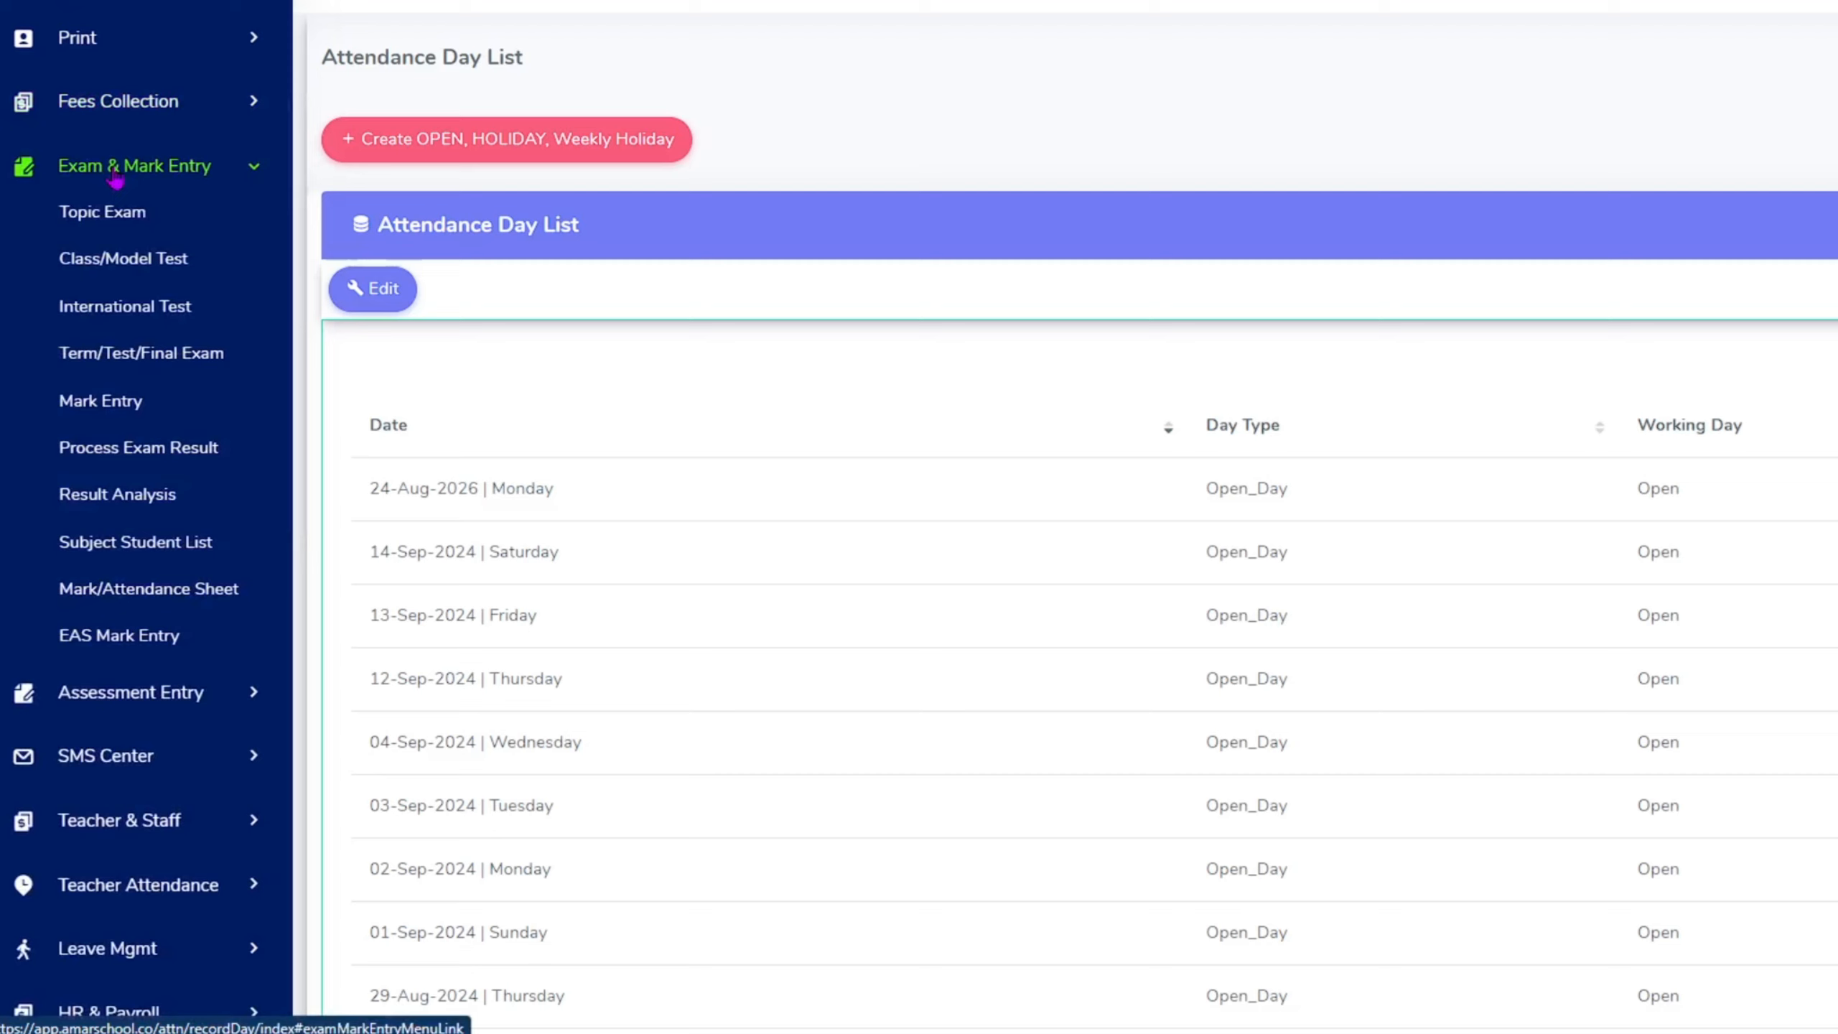
left_click(116, 173)
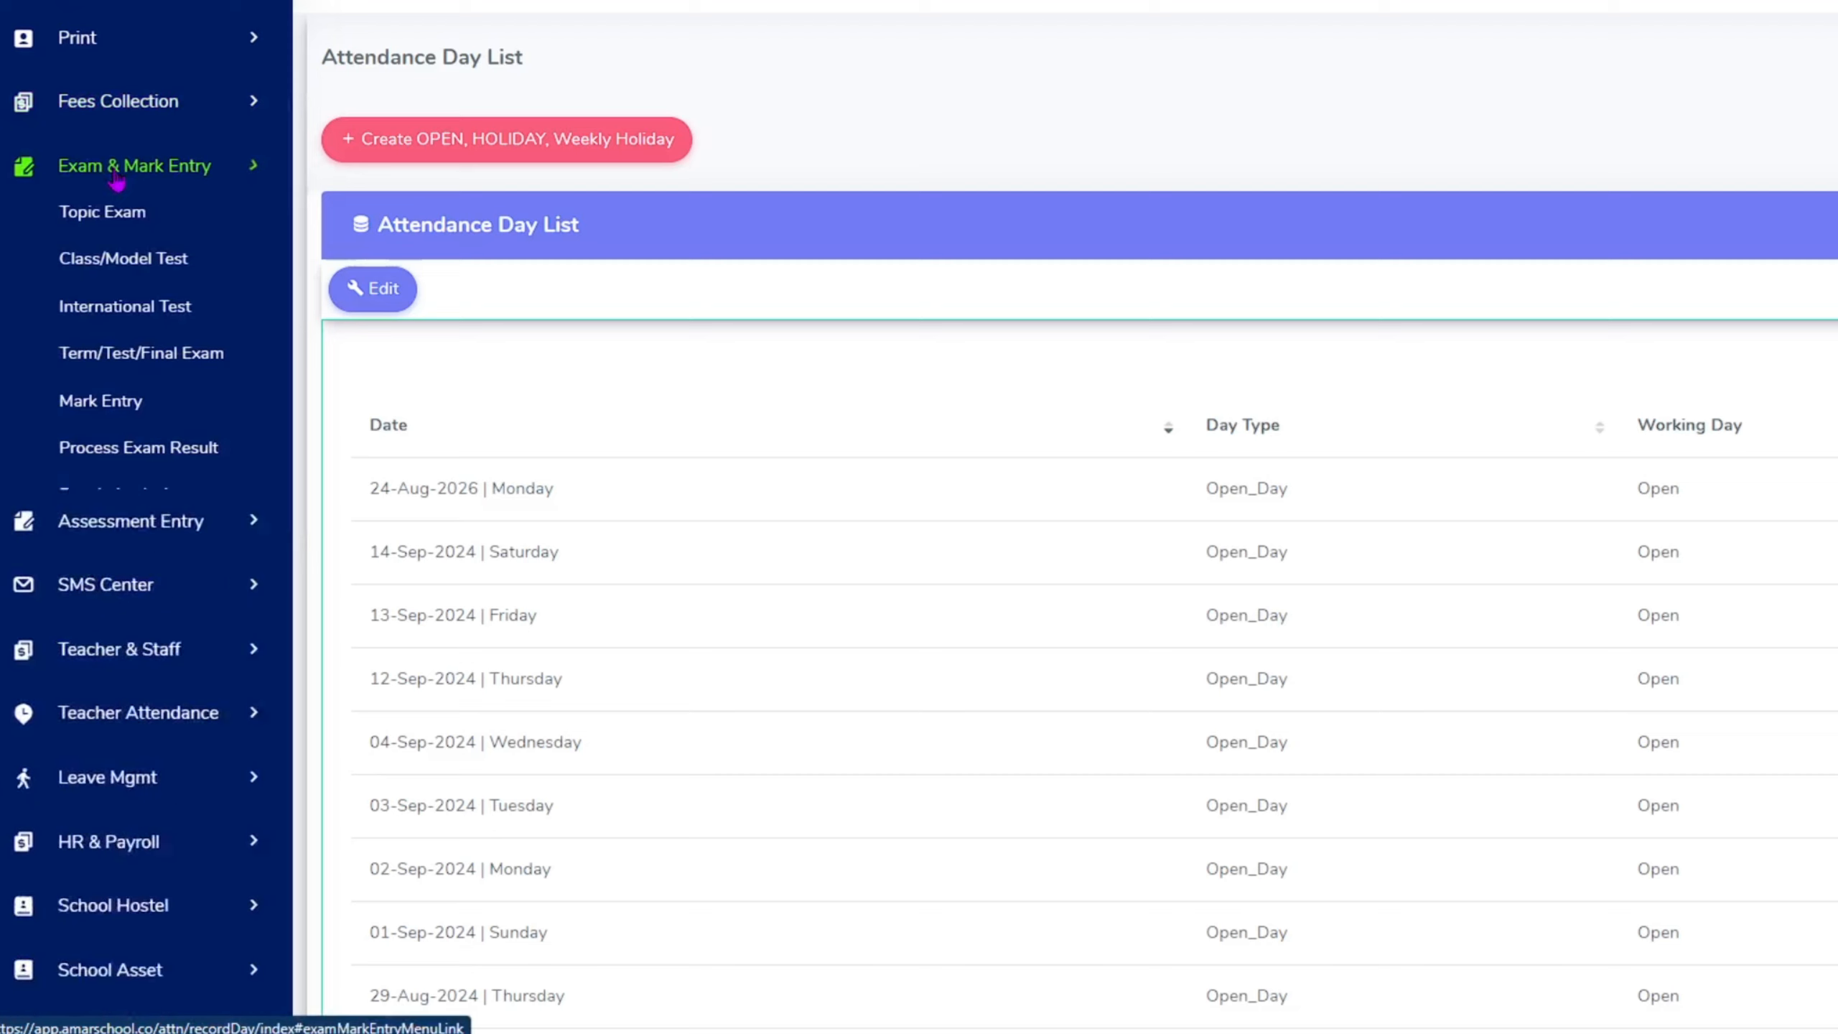
left_click(123, 246)
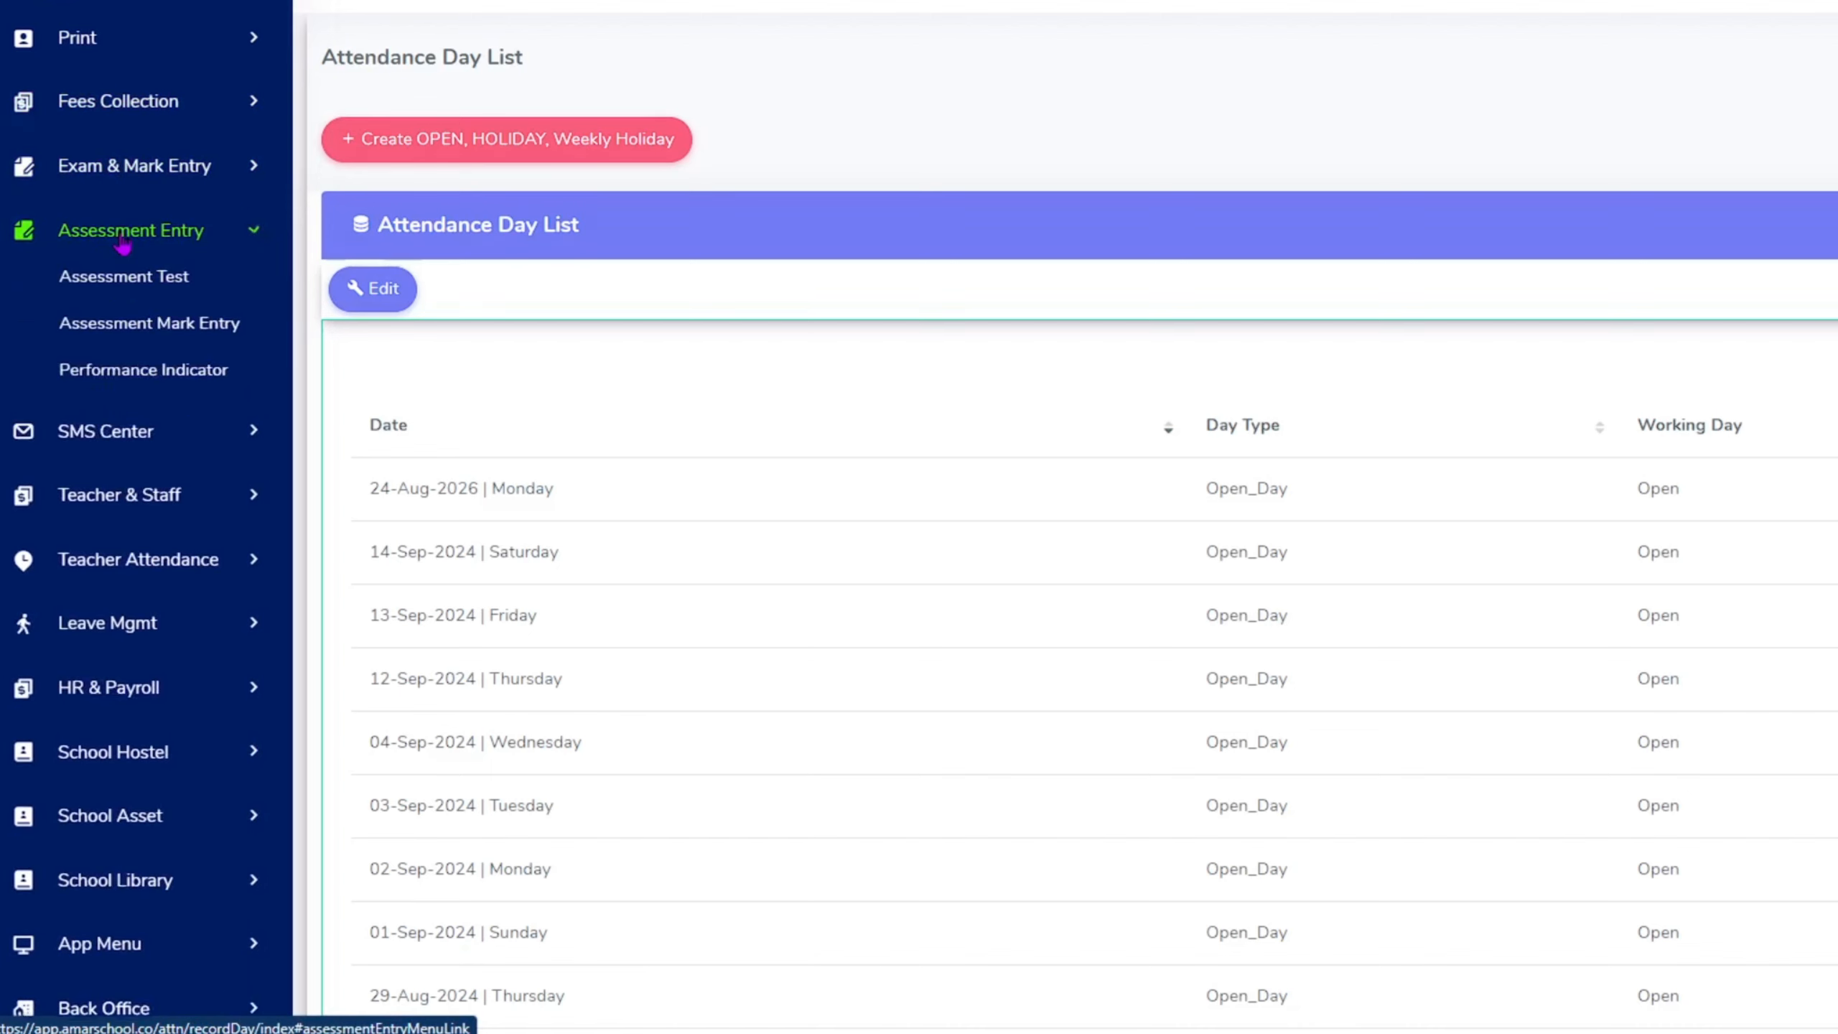
left_click(123, 247)
left_click(112, 300)
left_click(112, 300)
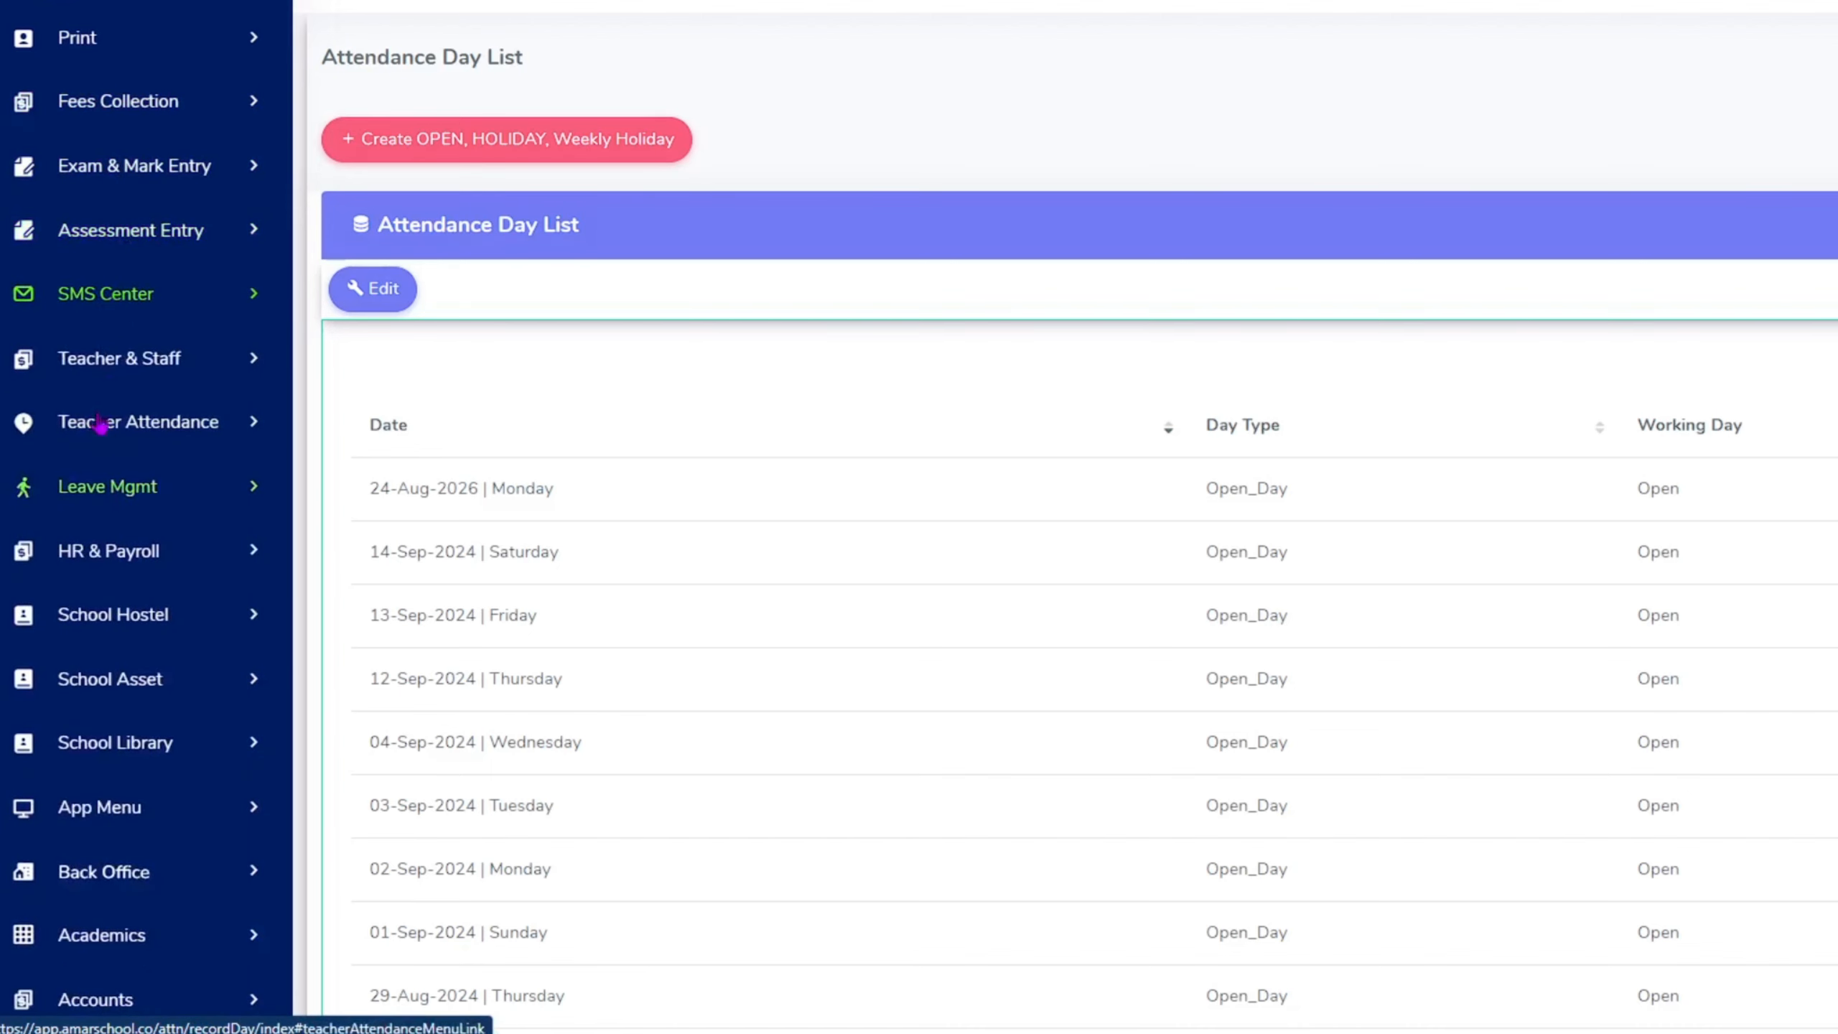
- Open the Manage User page of the Teacher & Staff section and start creating a new user
left_click(99, 365)
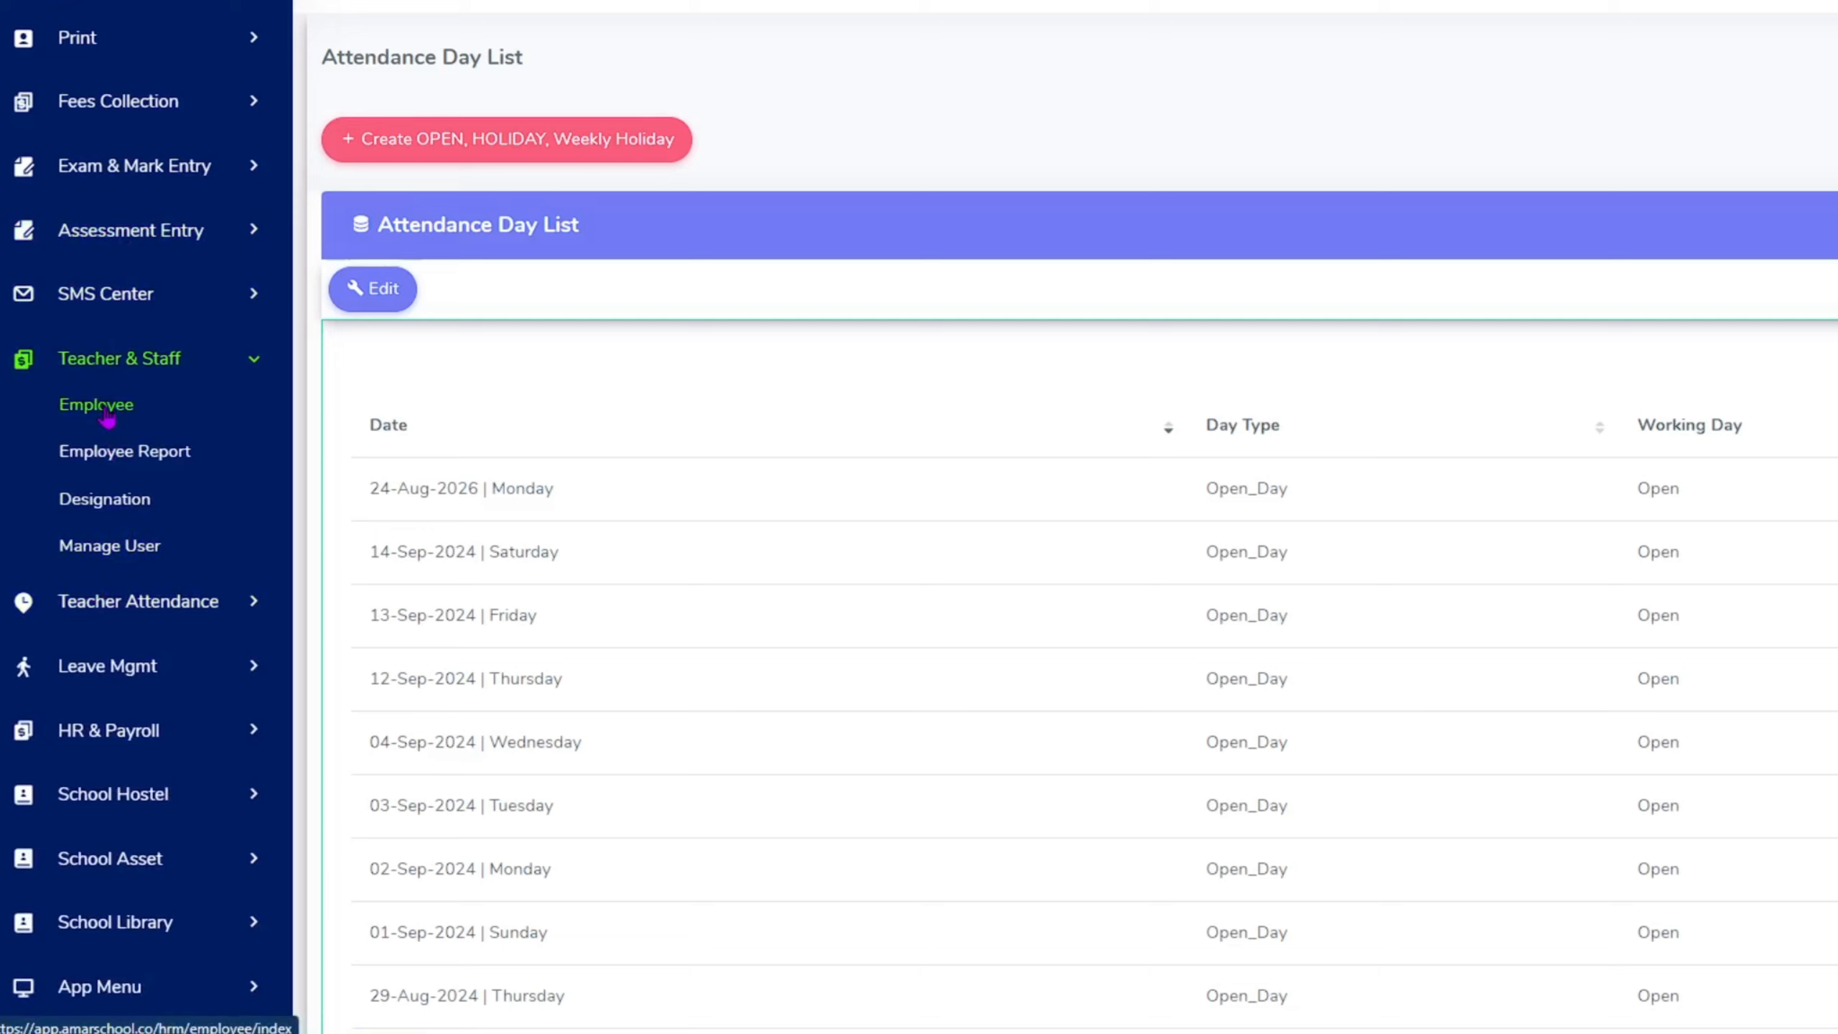
left_click(129, 550)
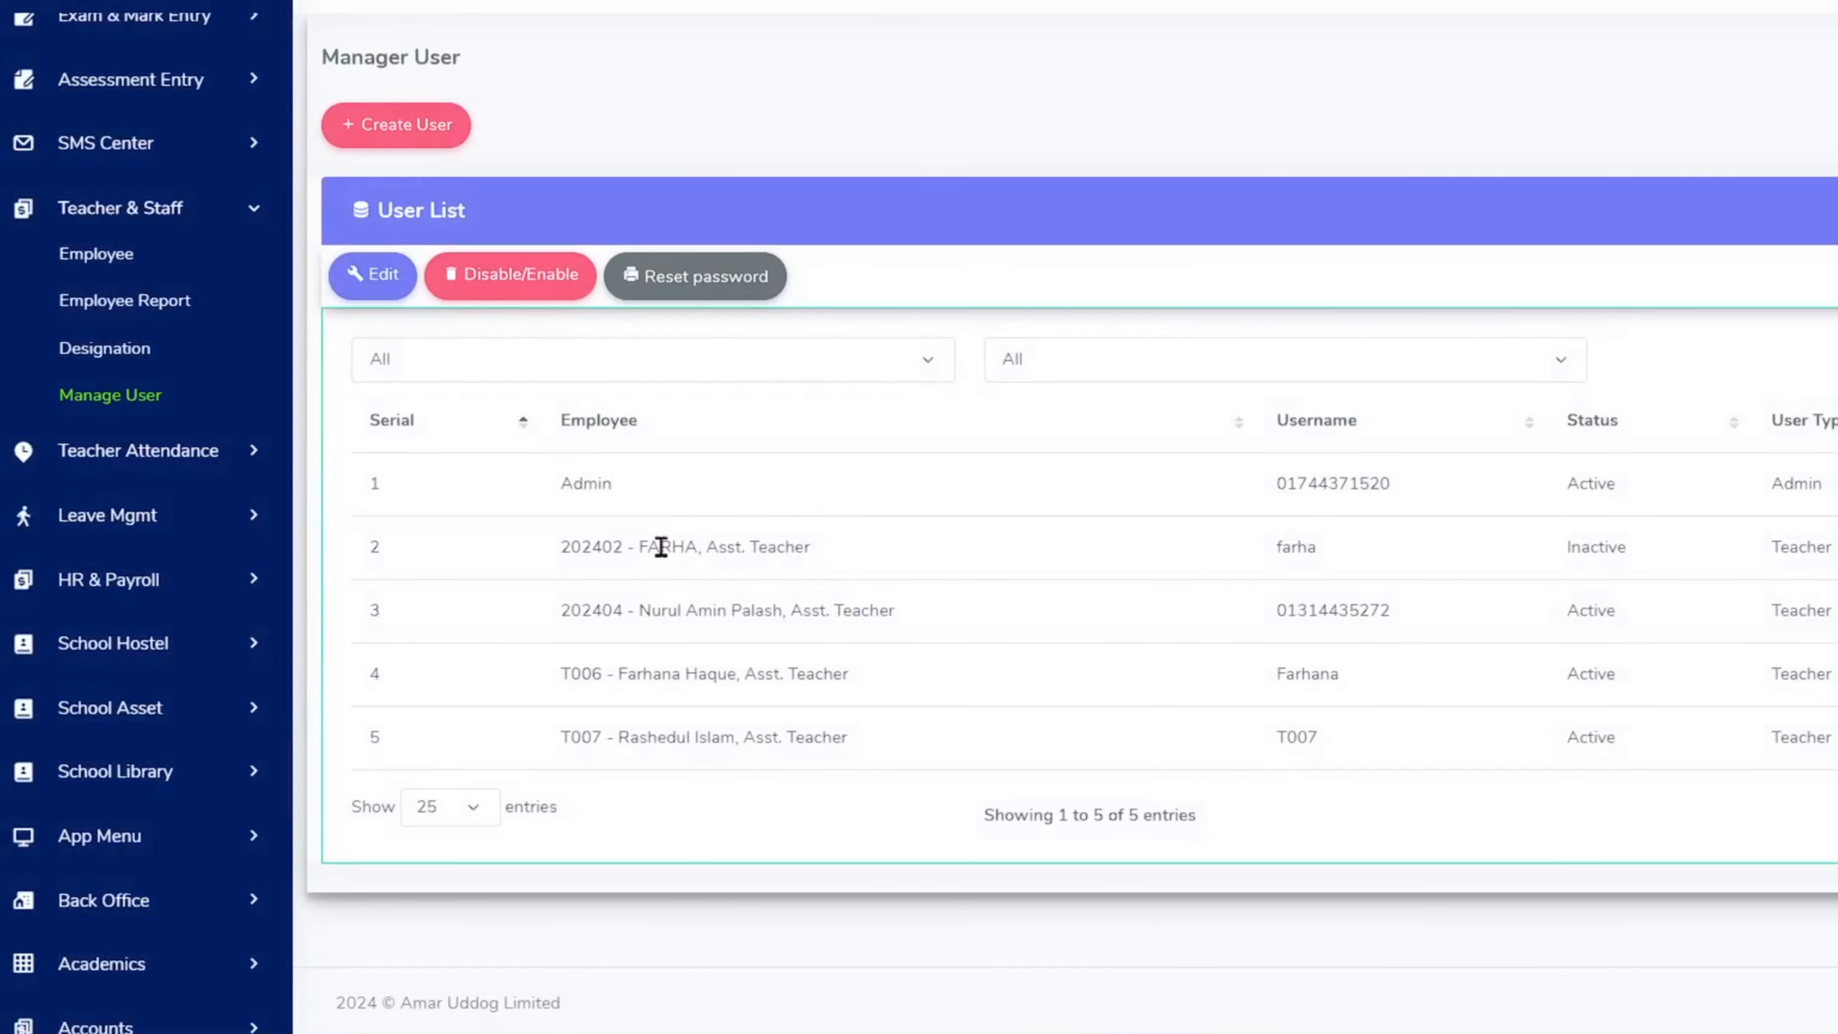
left_click(402, 125)
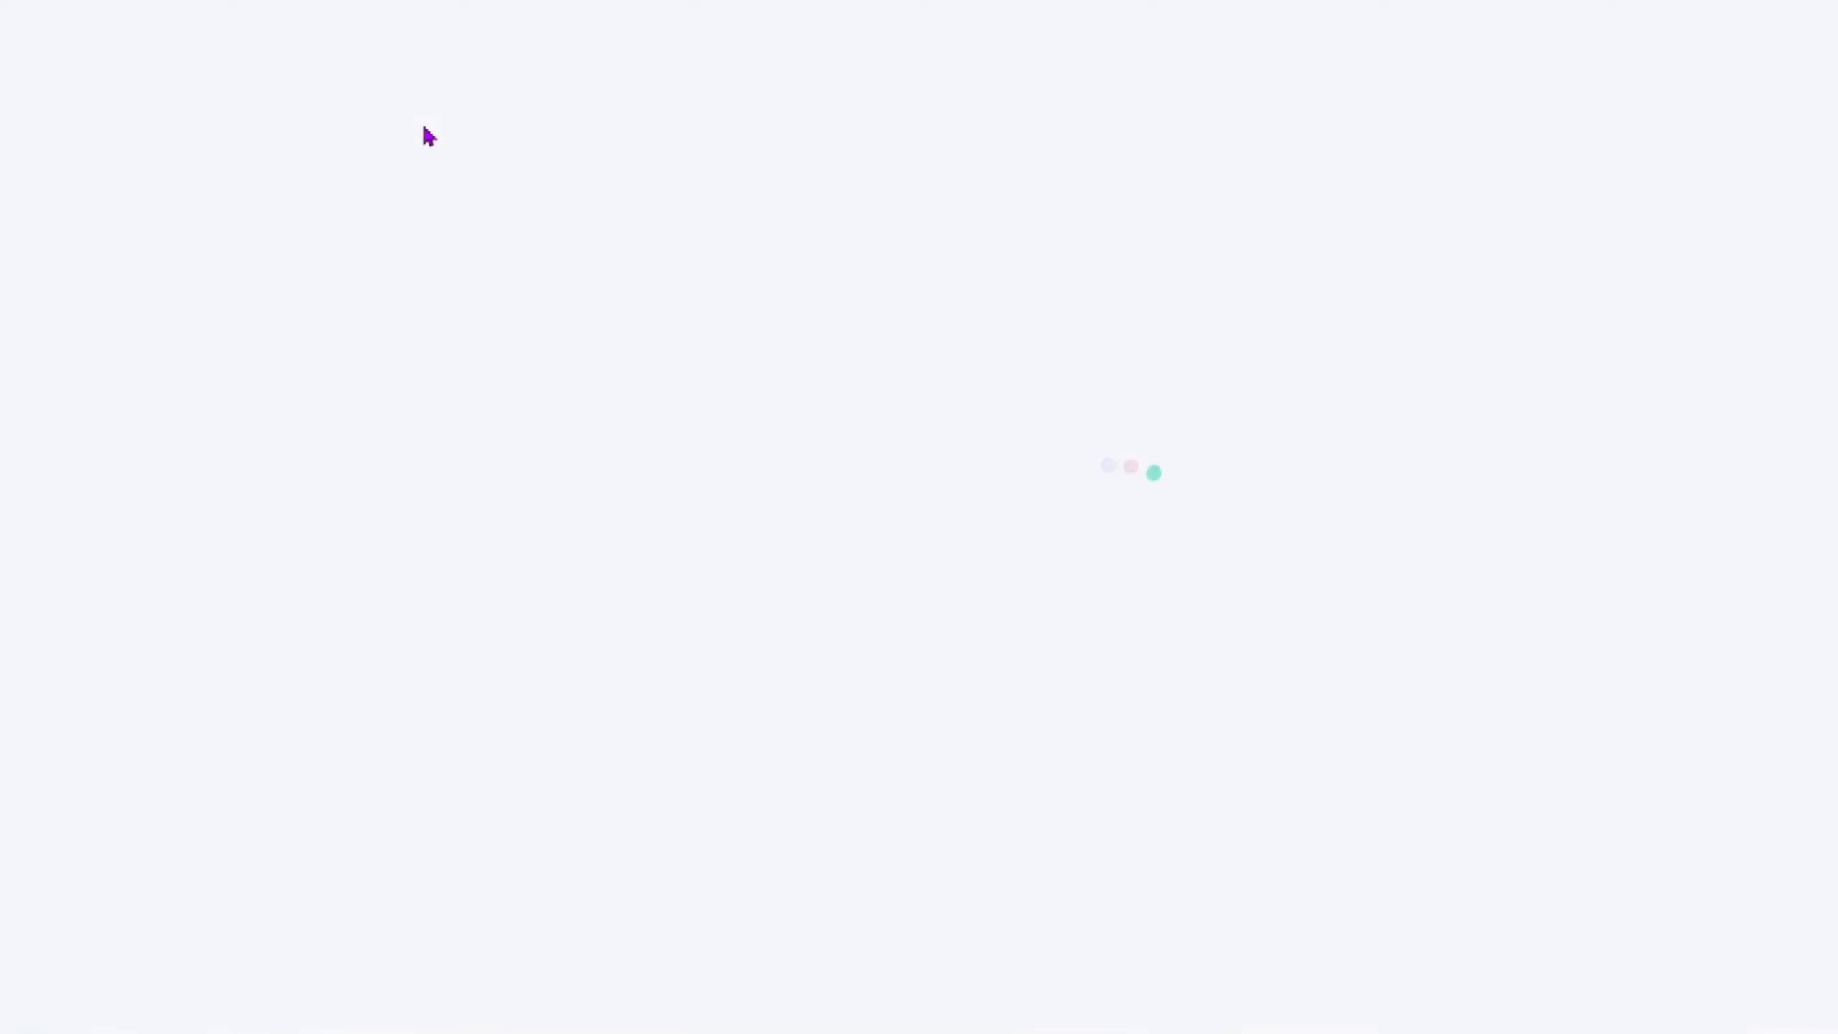
- Search the employees by employee ID and select the assistant teacher for the new user account
left_click(477, 226)
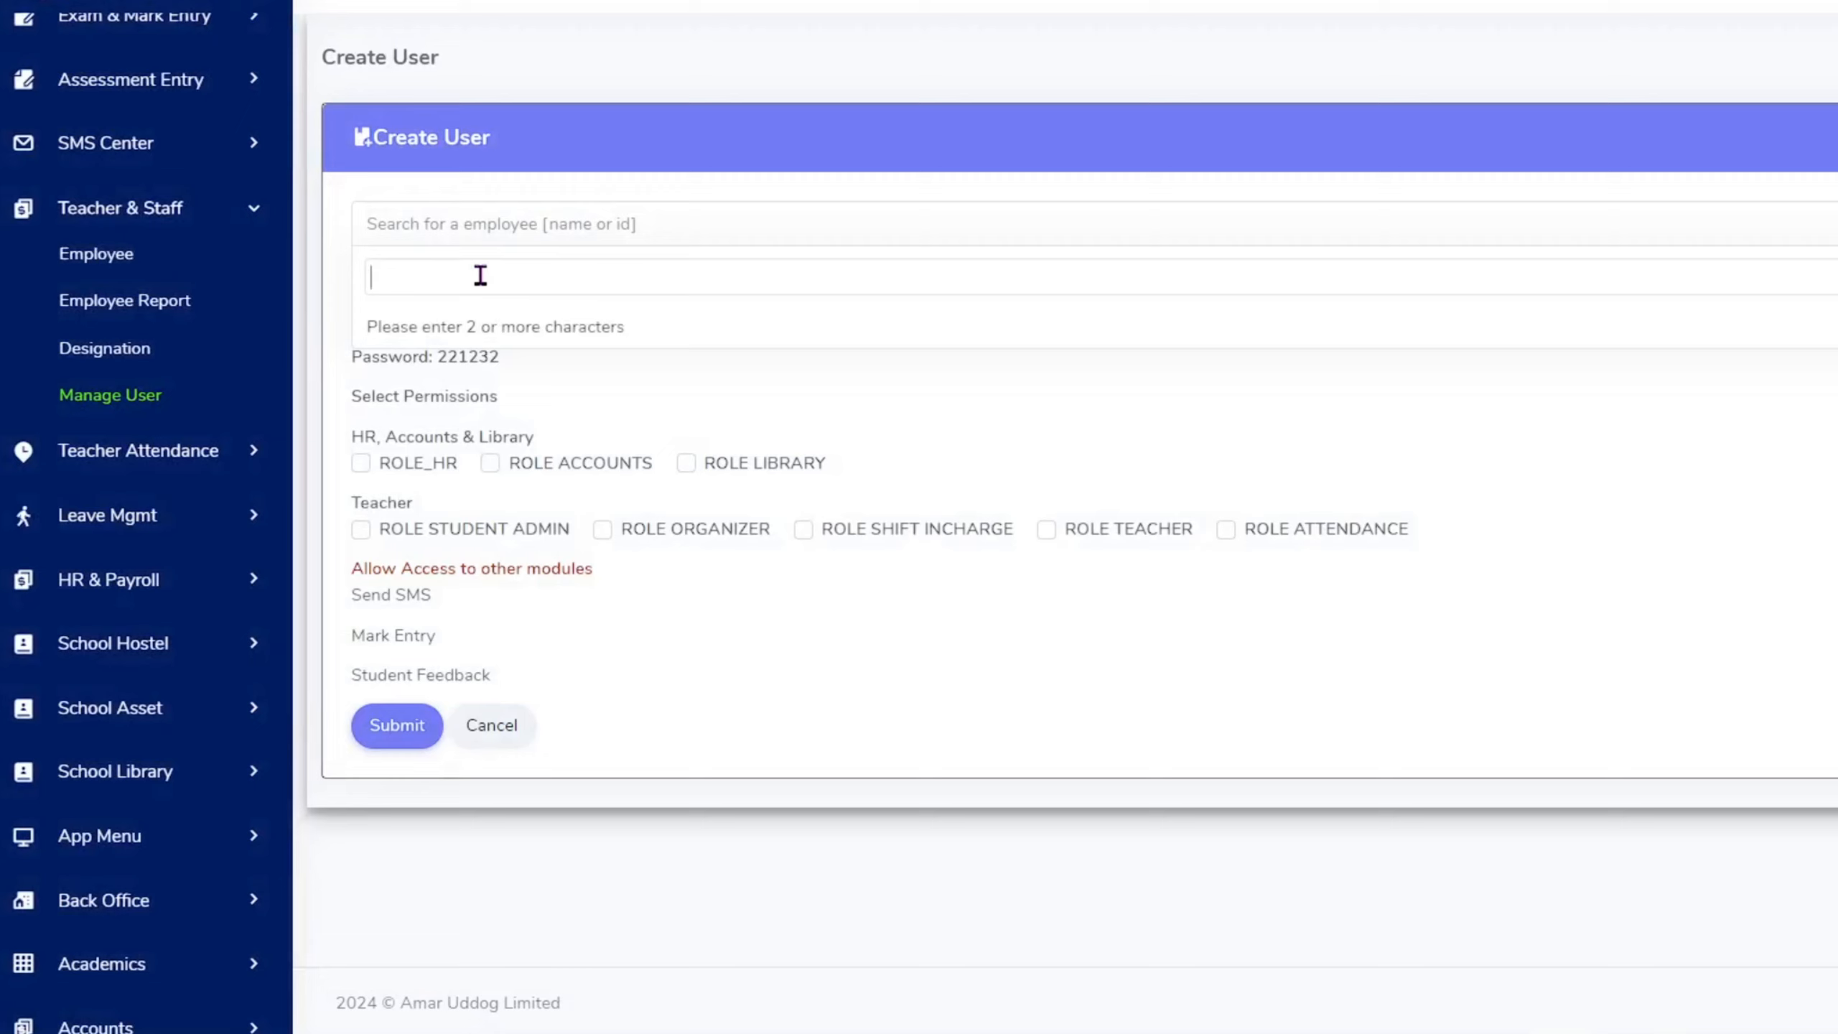
type("T007")
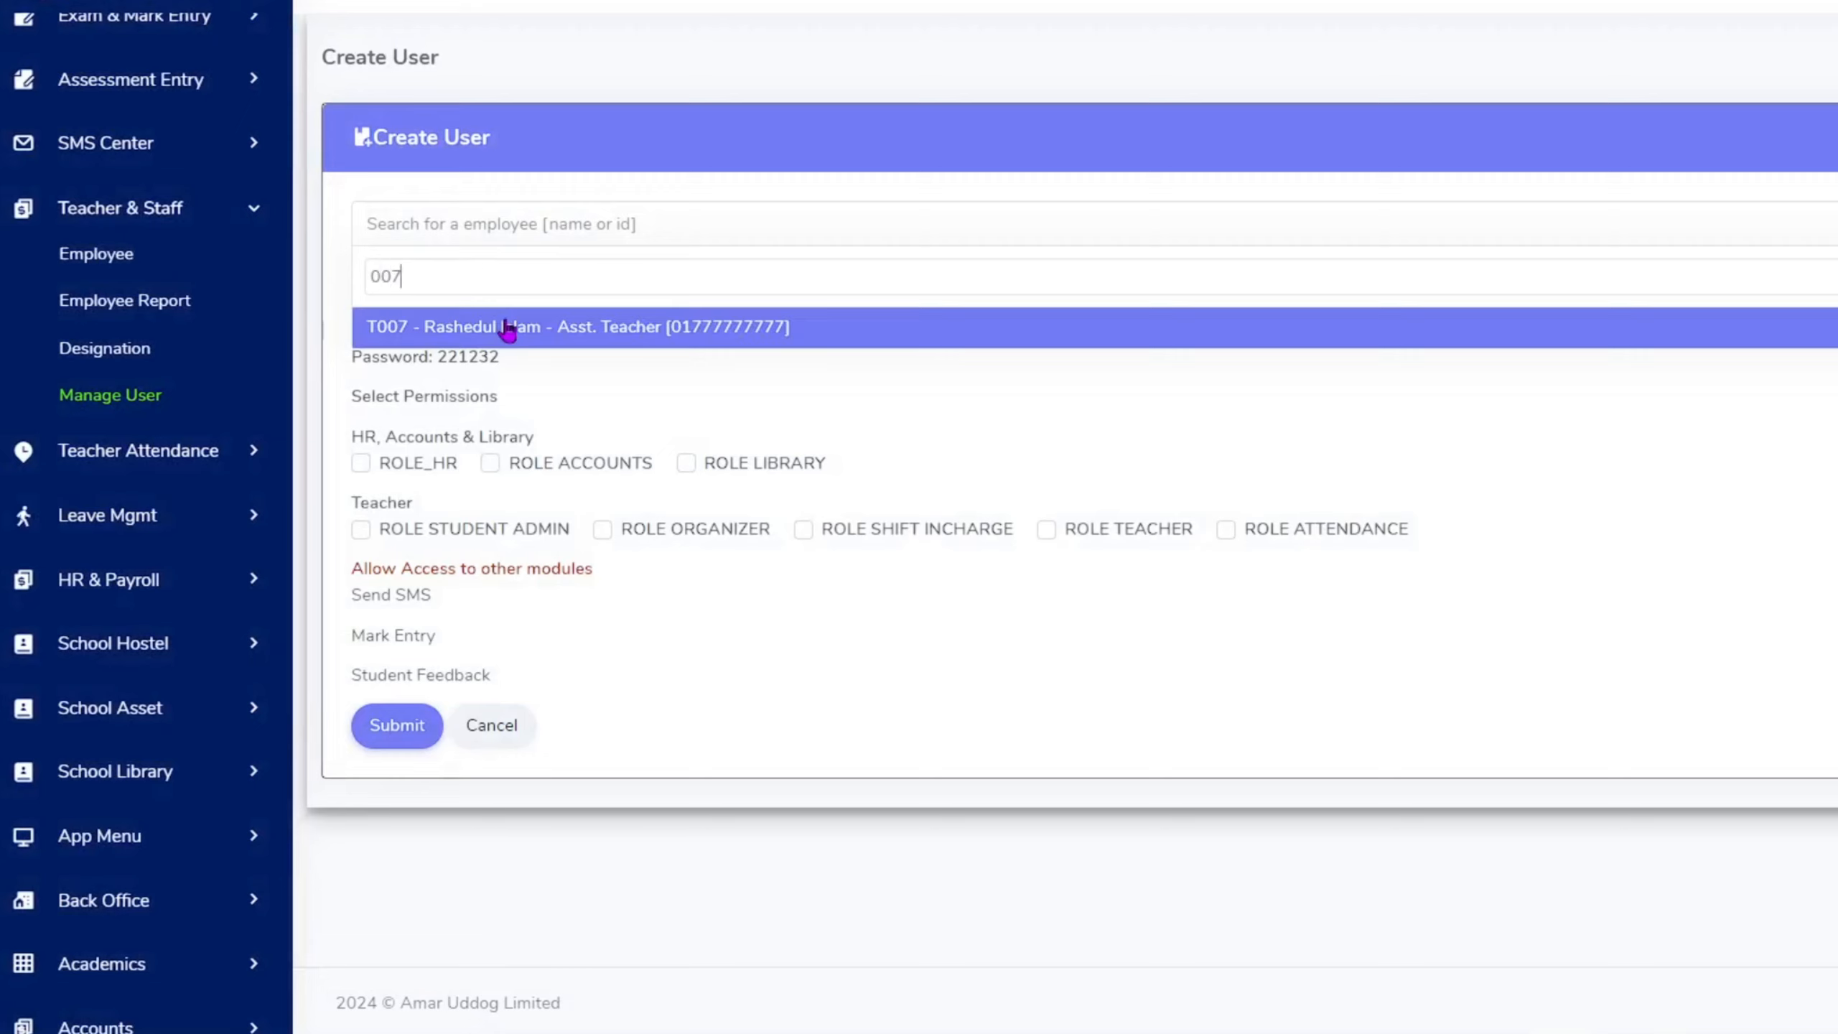
left_click(505, 320)
- Examine the new user's User name field, Main User Type options and role permissions
left_click(501, 299)
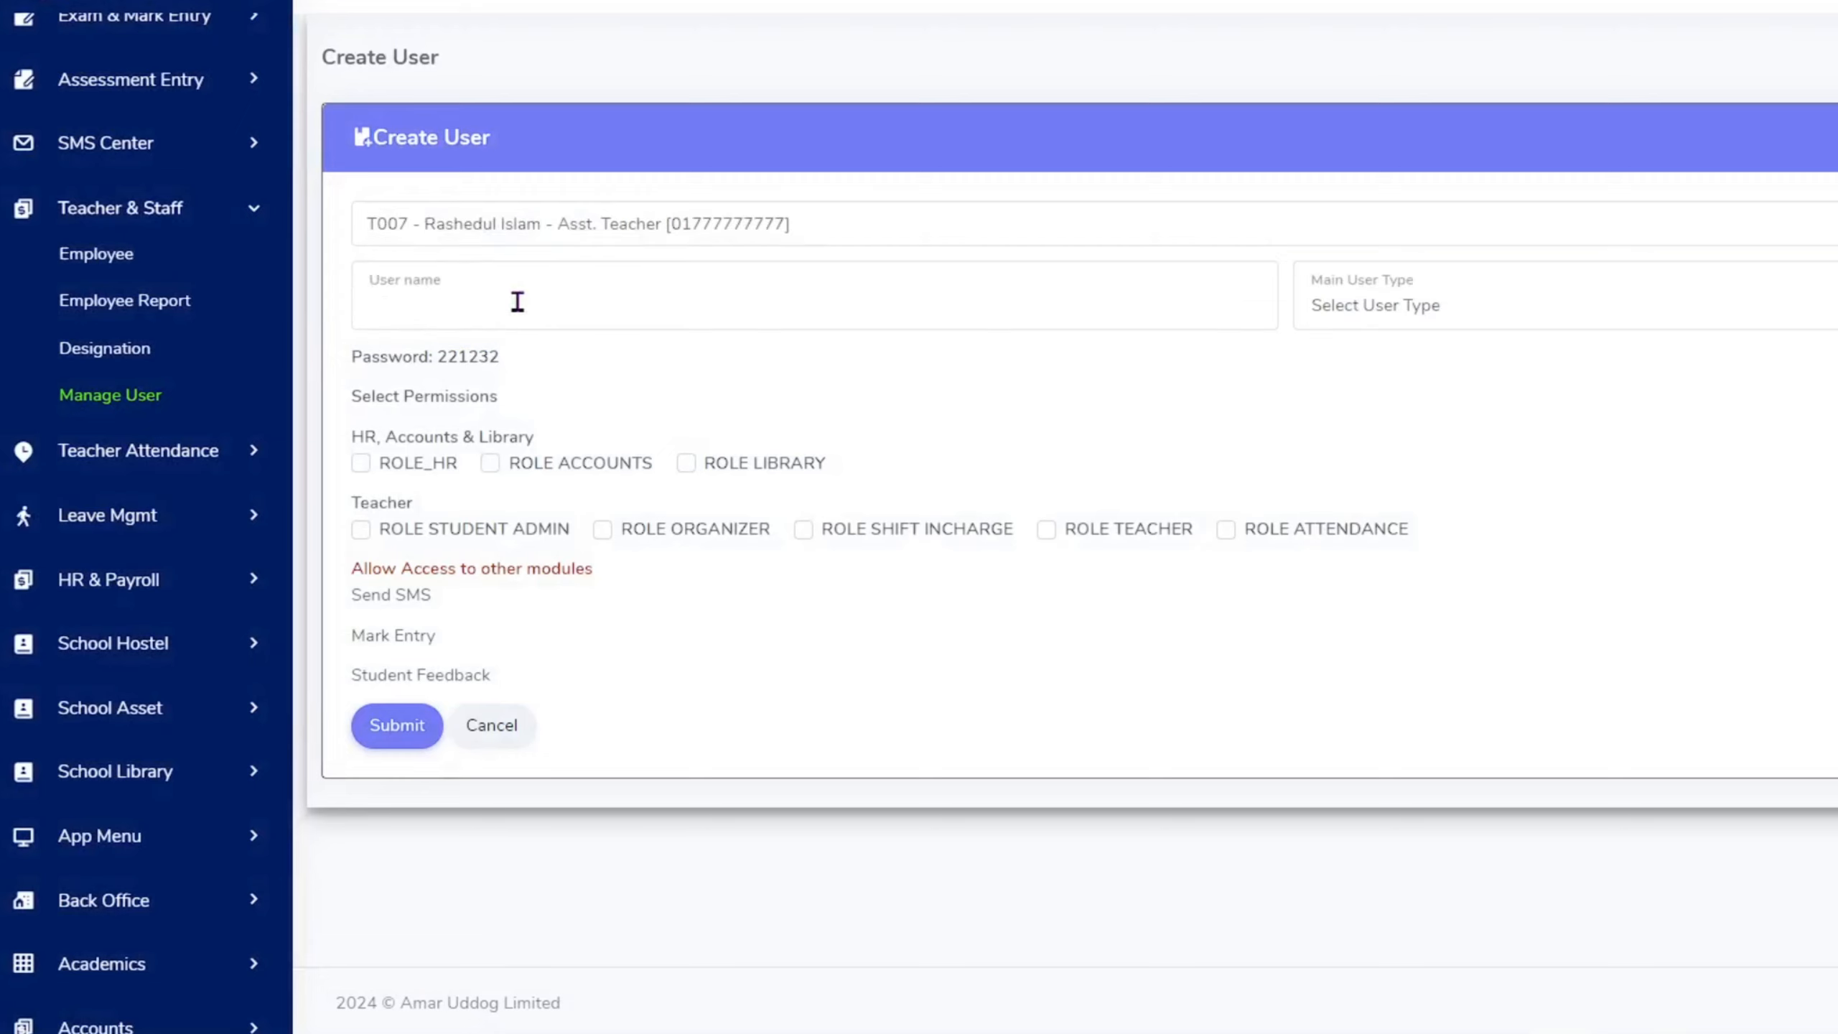
left_click(1399, 305)
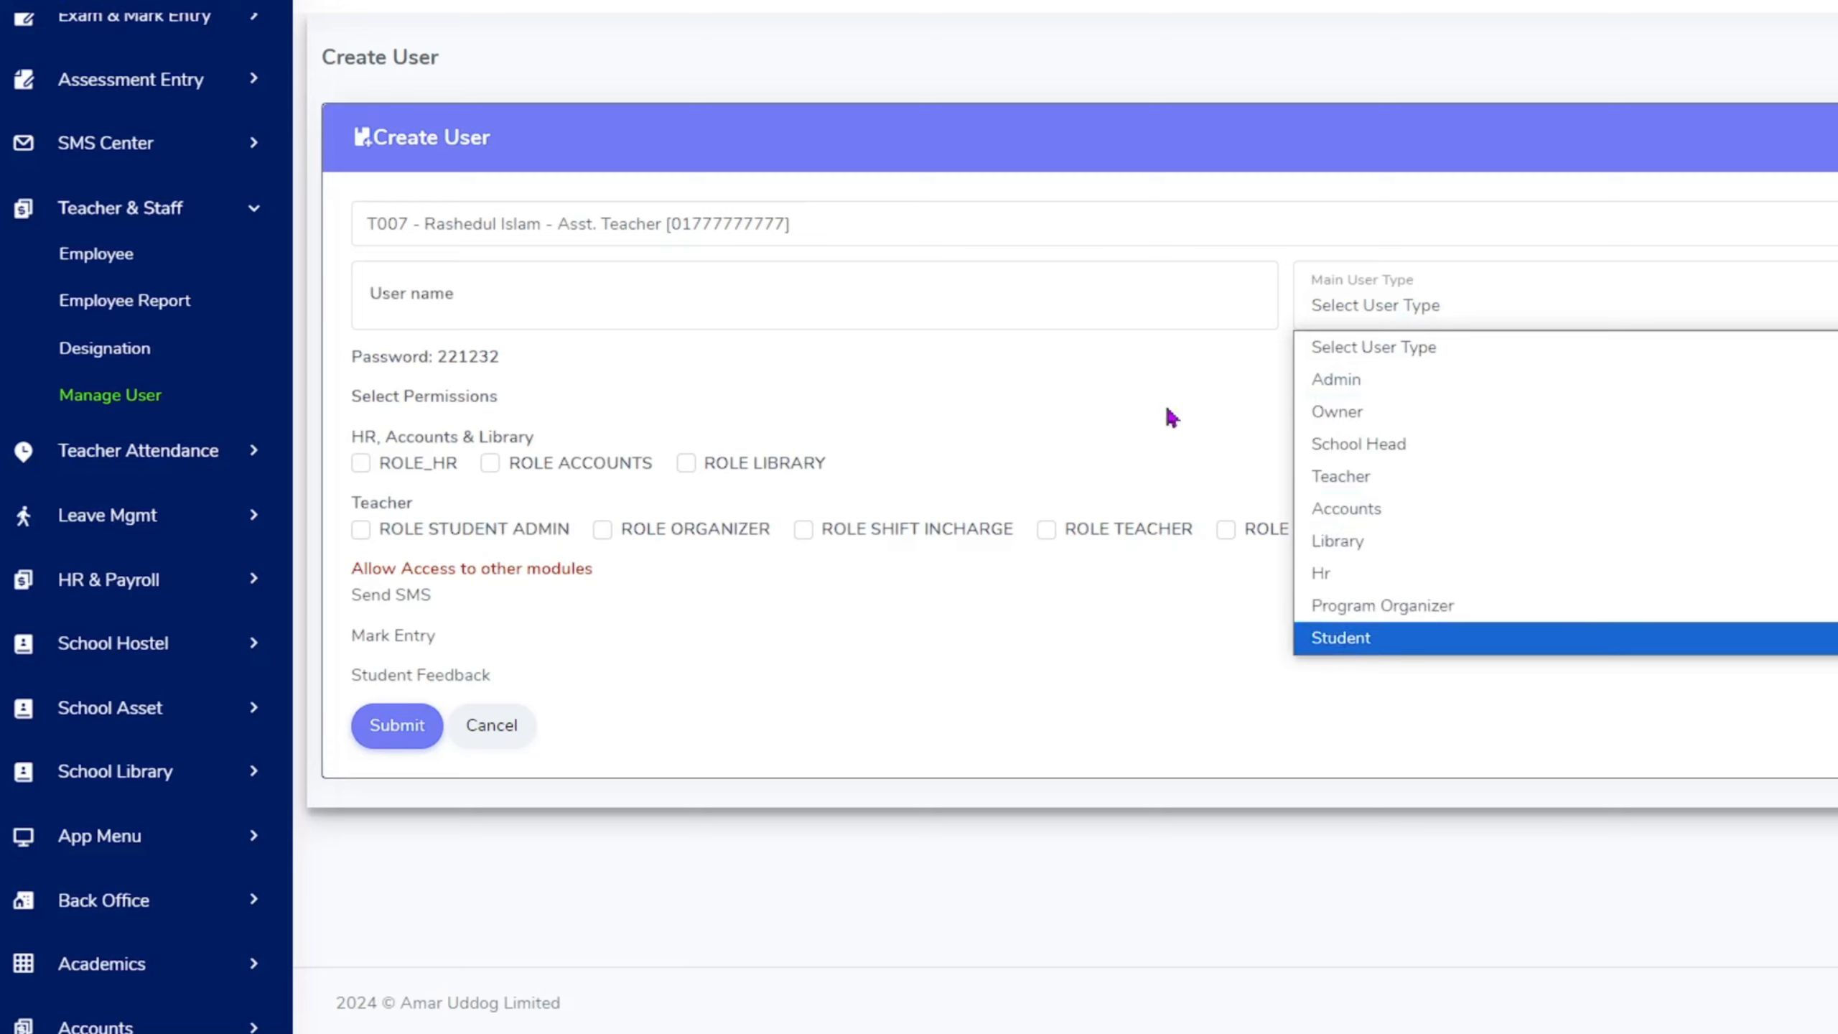
left_click(942, 674)
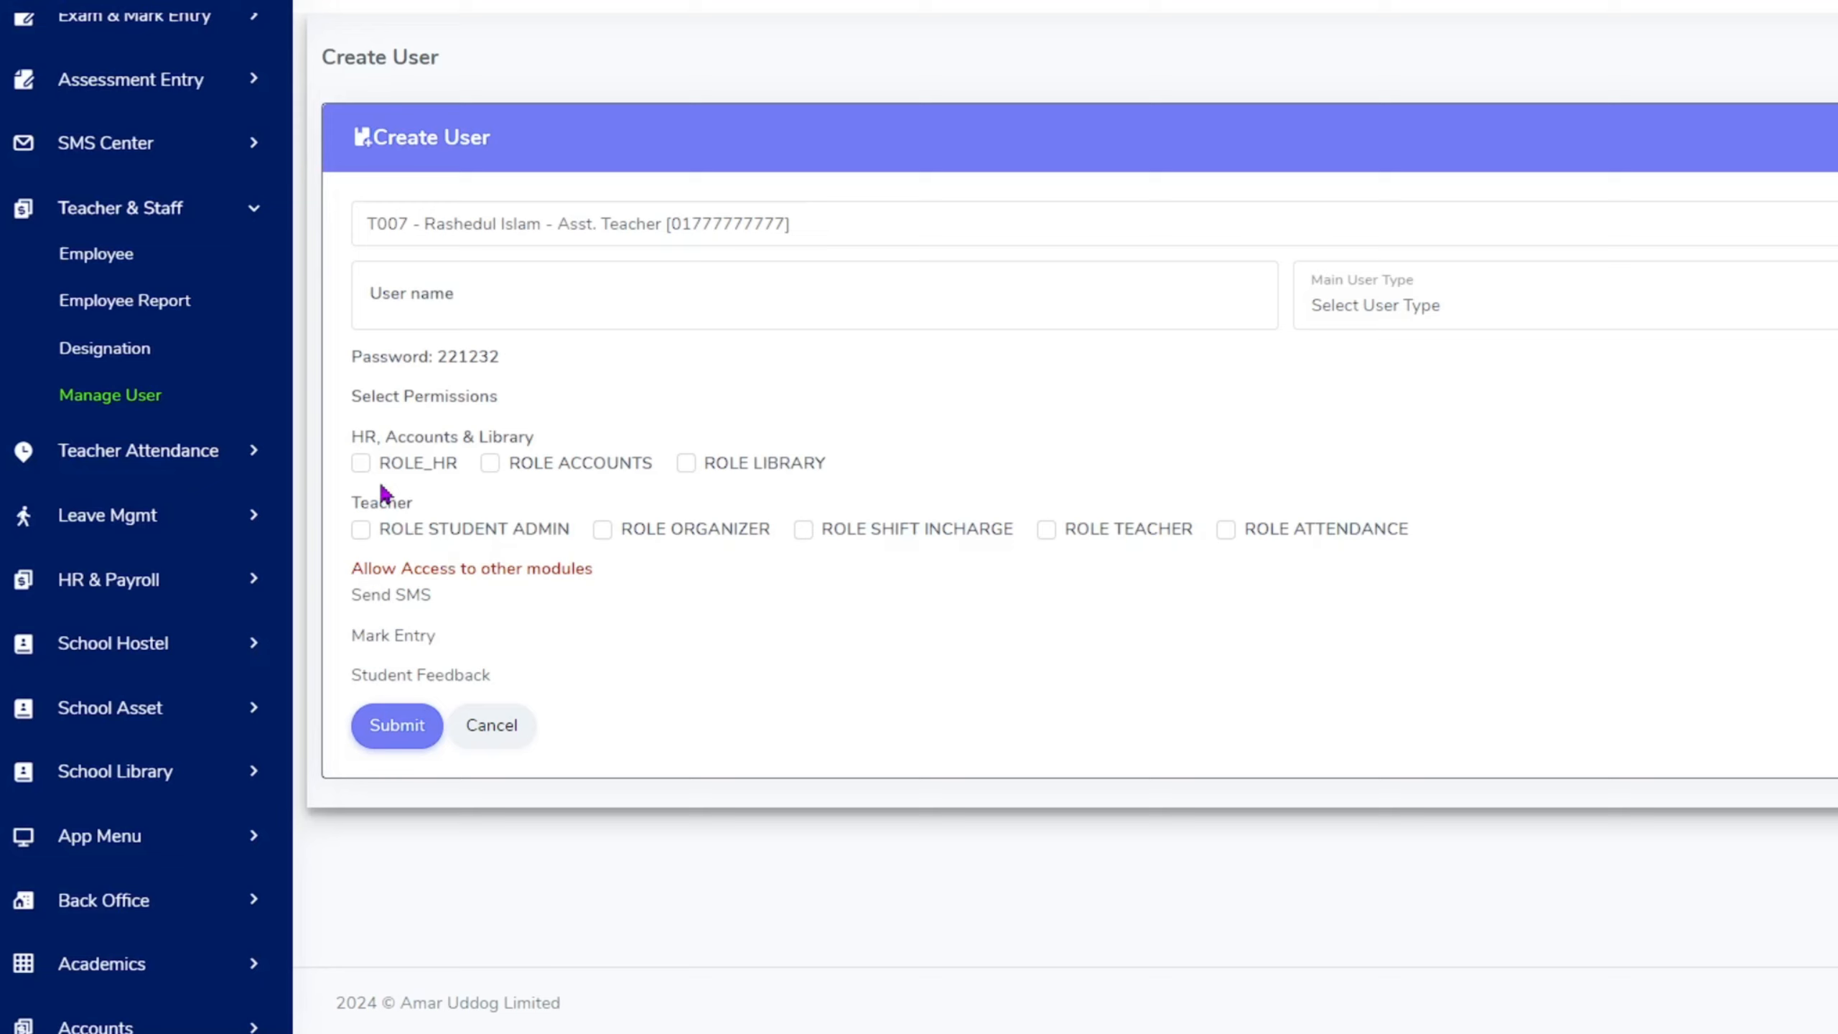
- Look through the functions offered in the HR & Payroll, School Asset and School Hostel sections
scroll(184, 586, "down", 5)
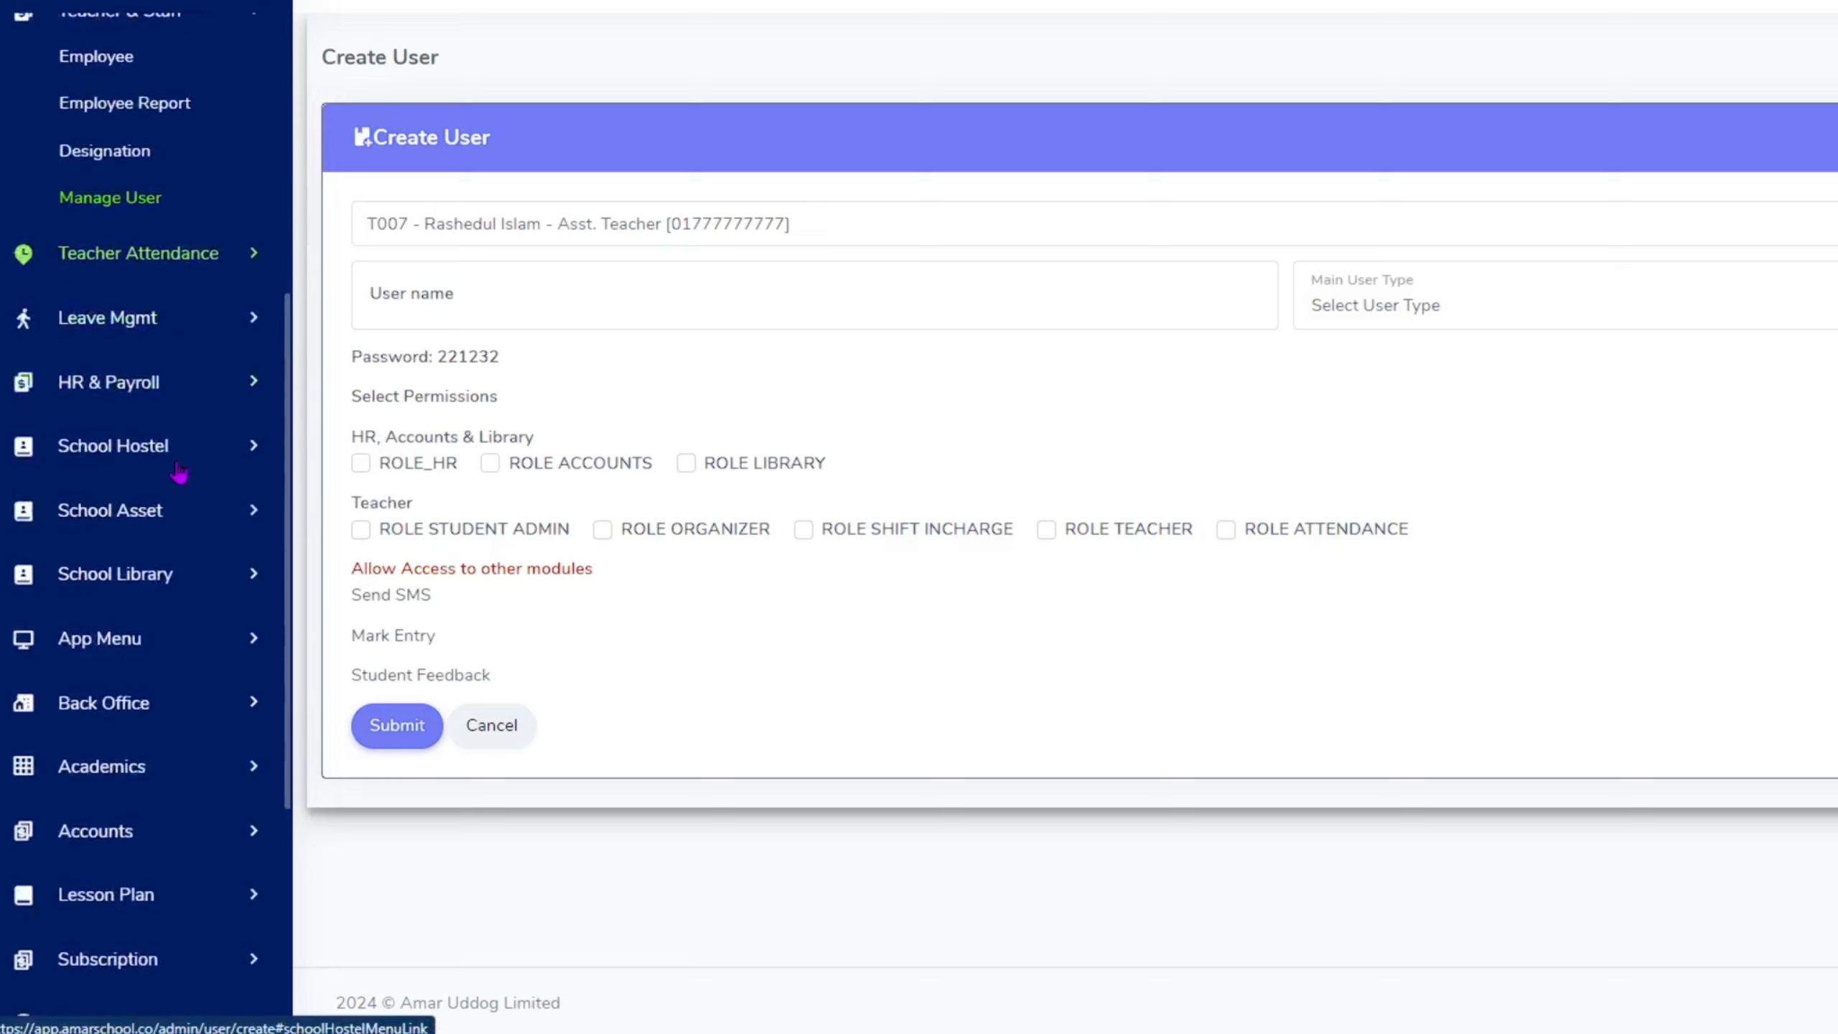
left_click(108, 181)
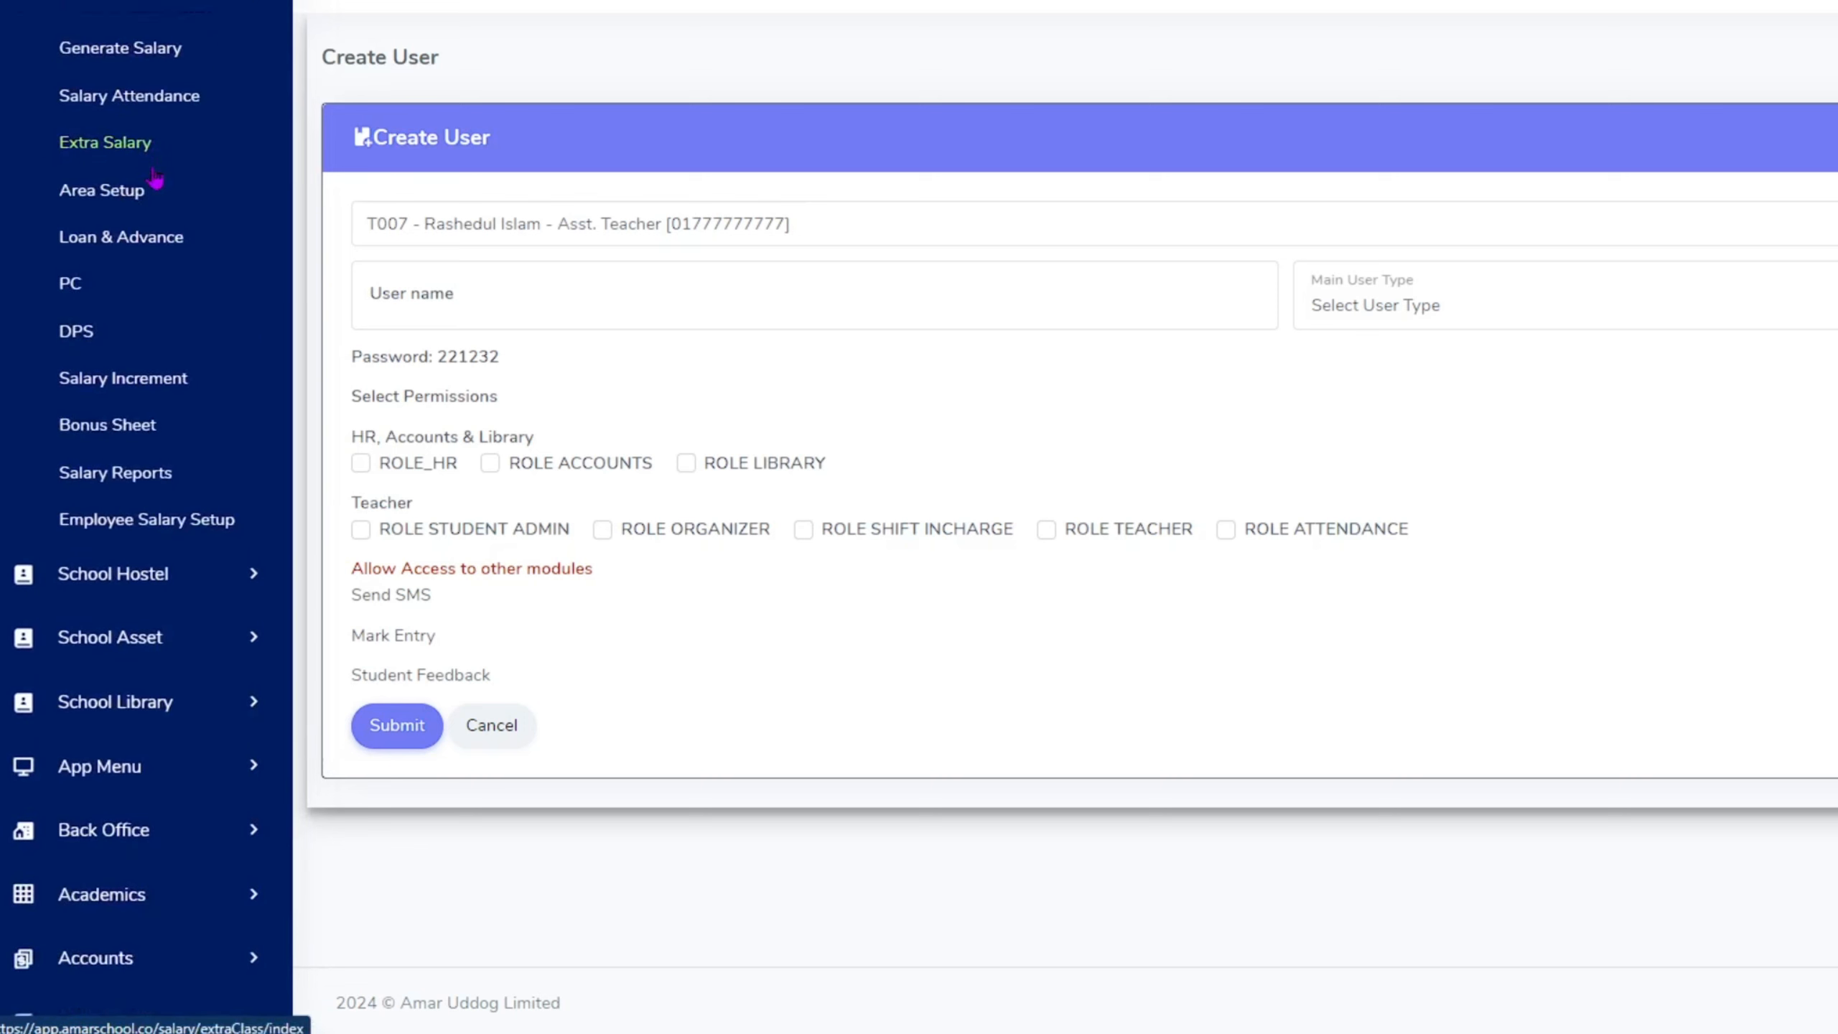
scroll(135, 299, "up", 3)
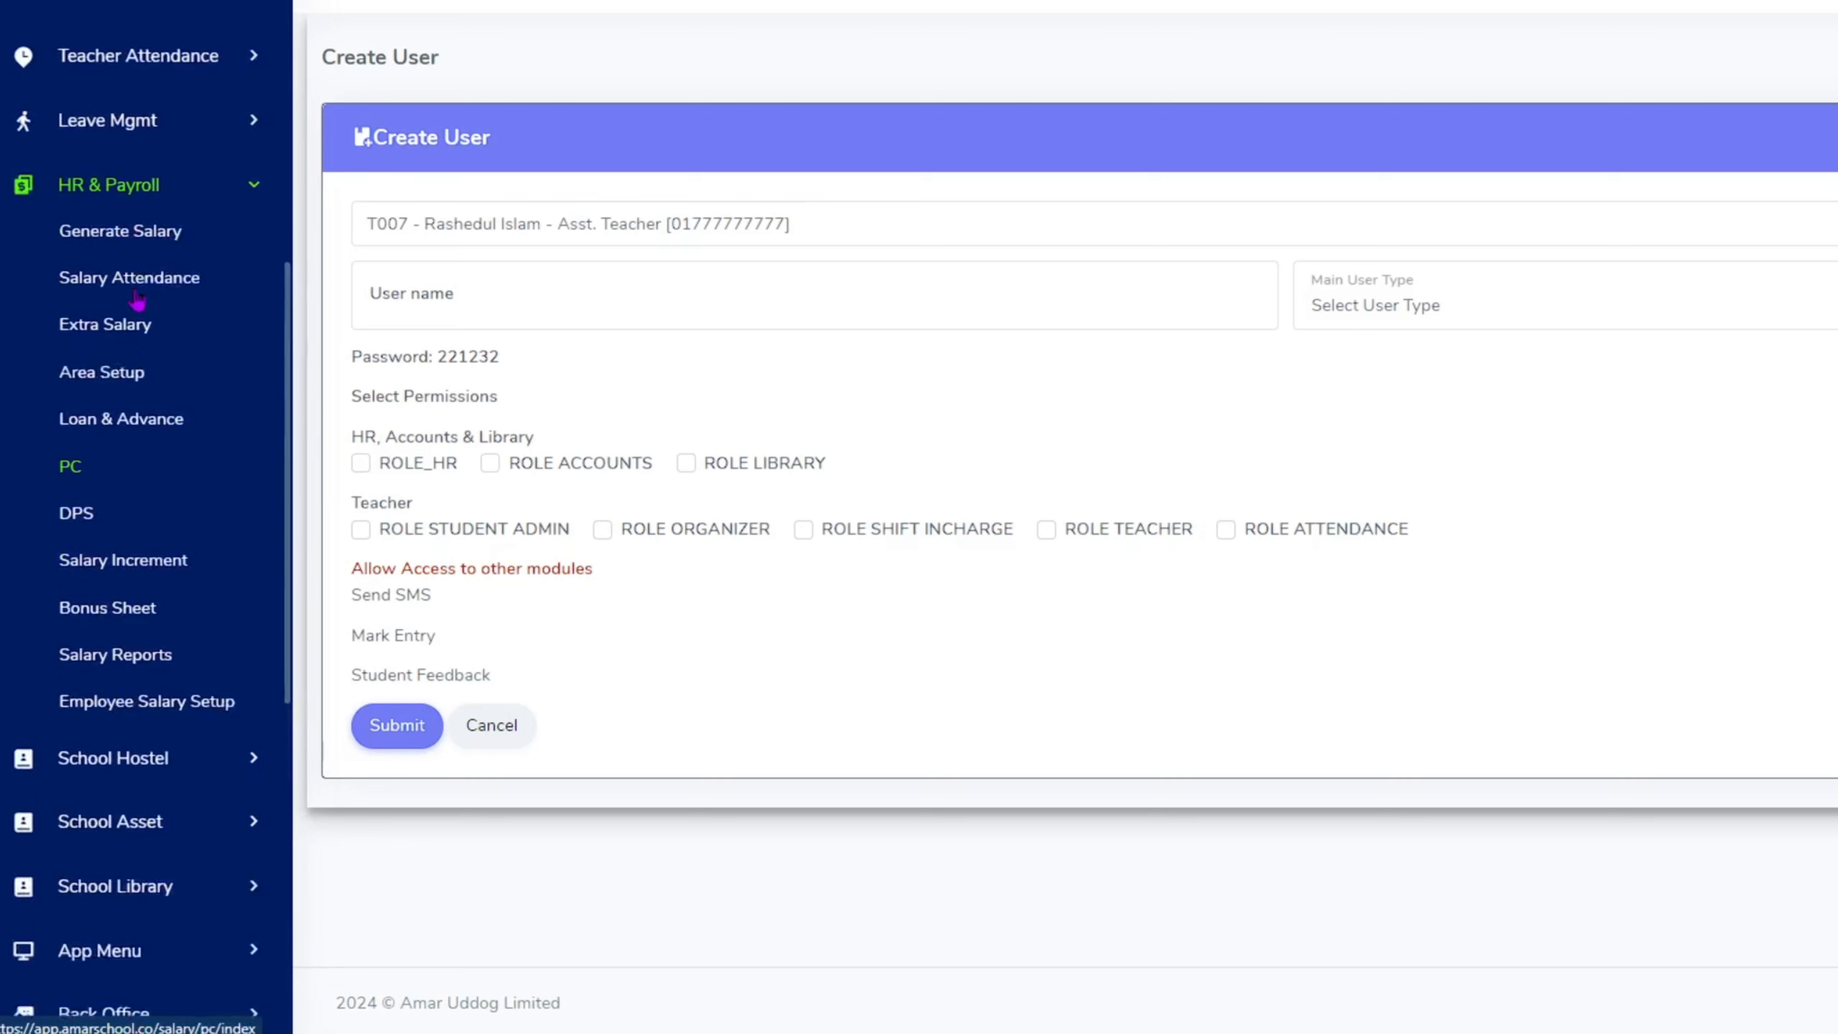
left_click(121, 206)
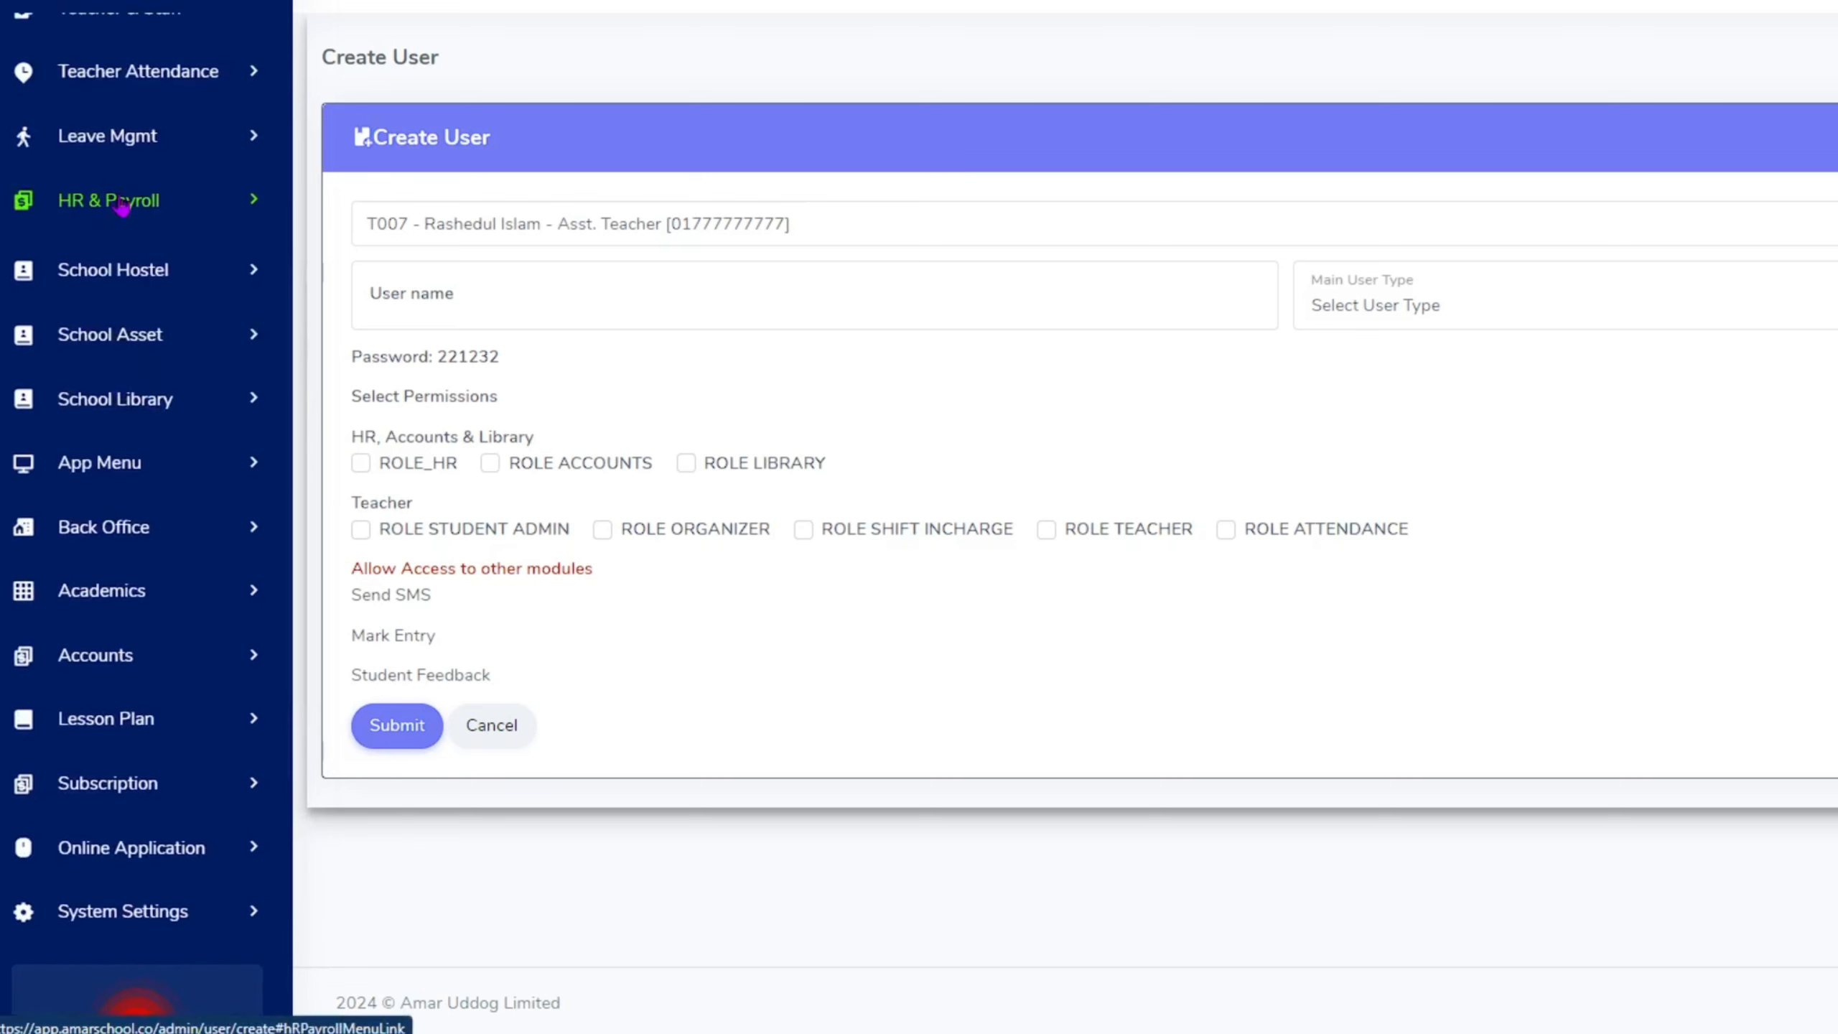
left_click(141, 335)
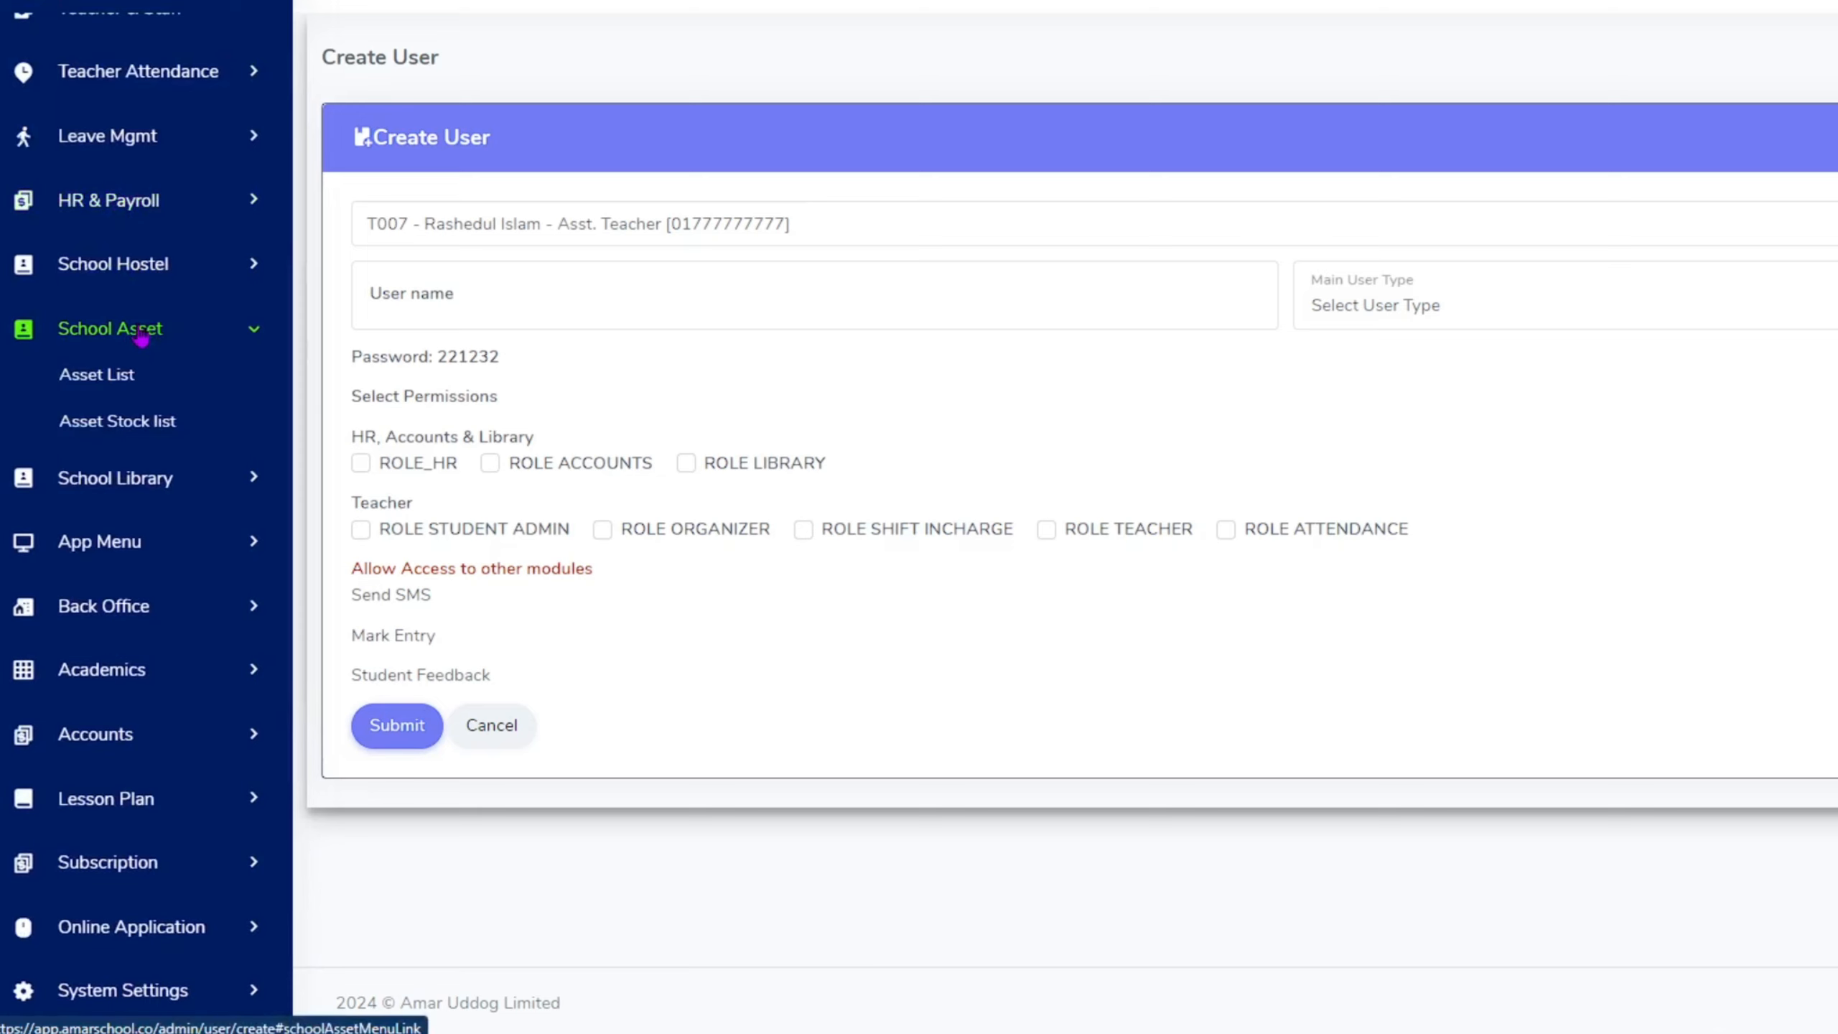
left_click(122, 267)
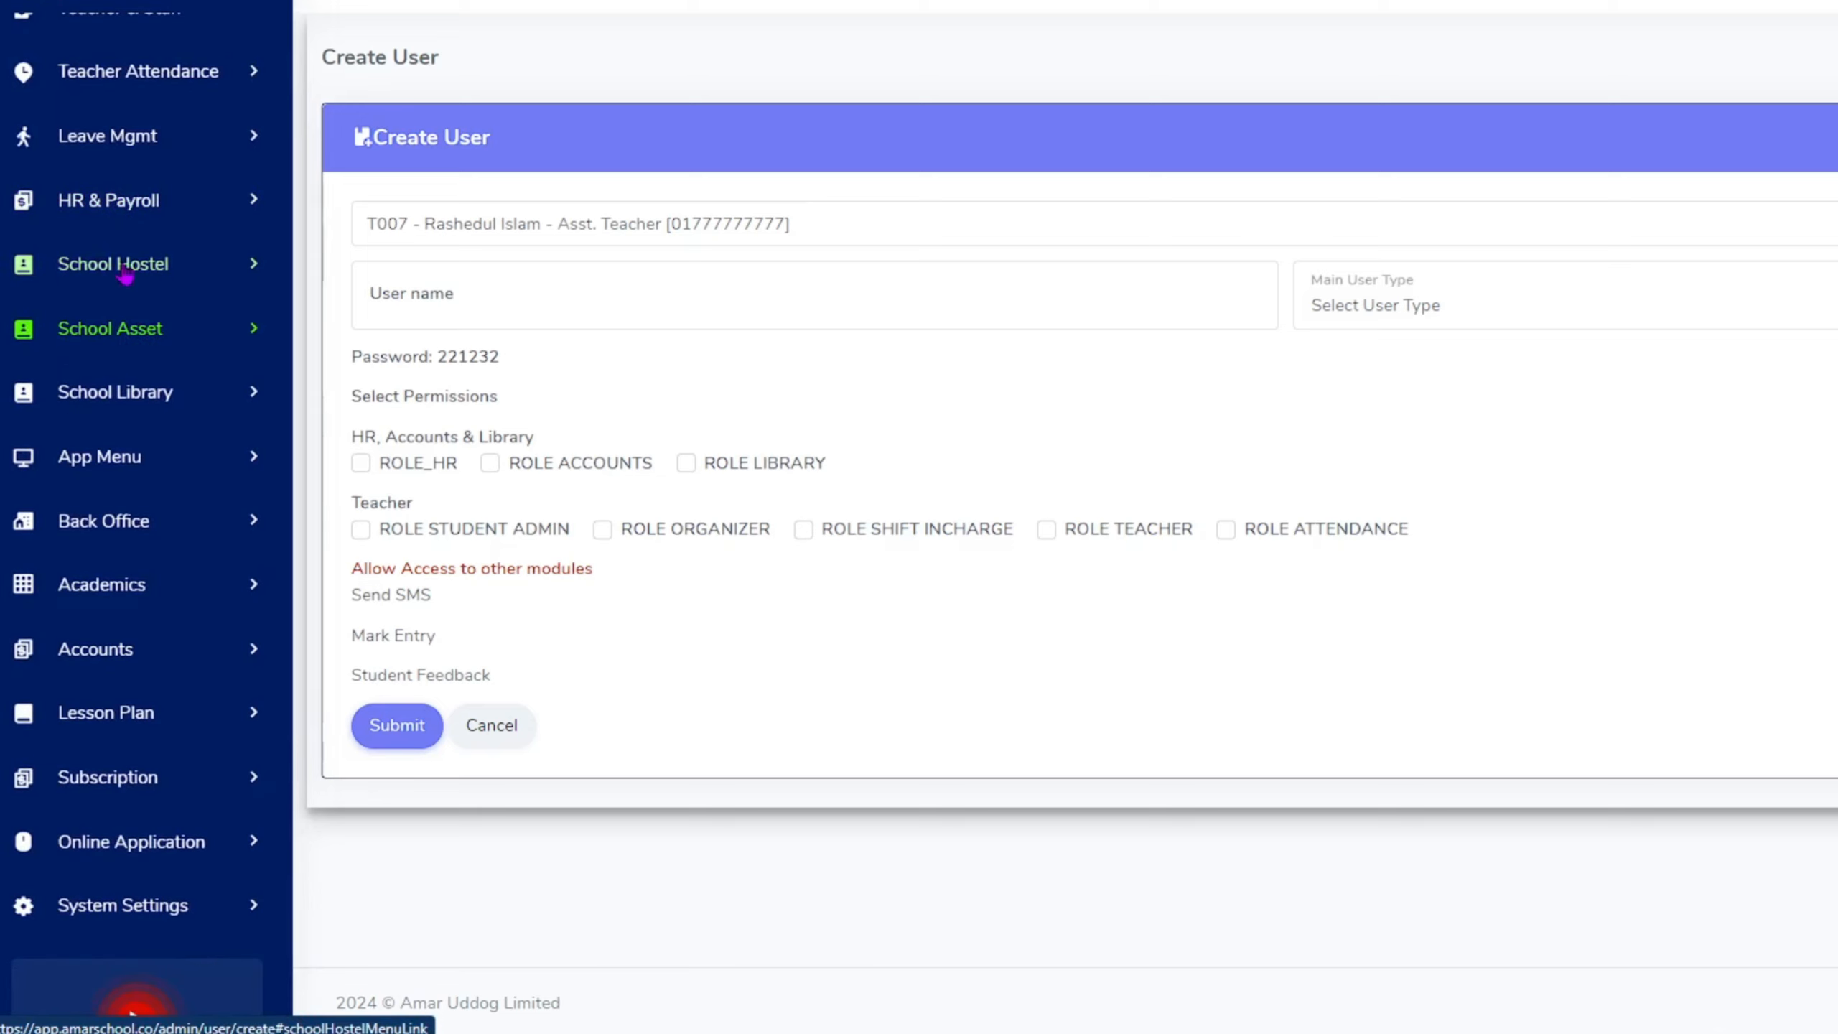